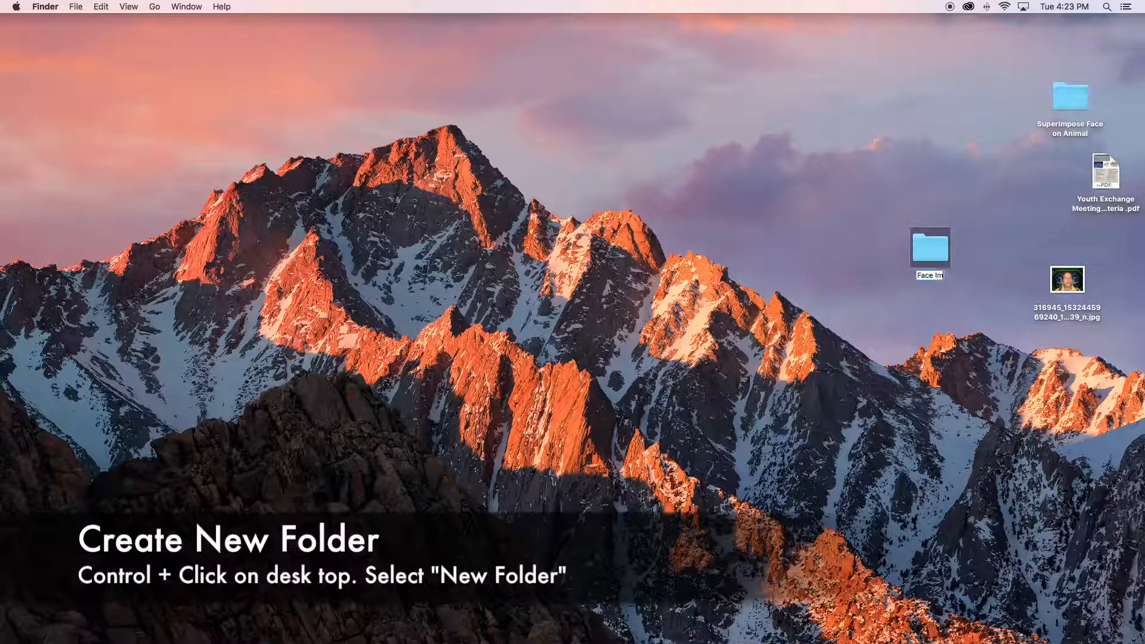
- Put the portrait JPG from the desktop into the Face Images folder
{"action": "mouse_move", "coordinate": [1050, 269]}
{"action": "left_mouse_down"}
{"action": "mouse_move", "coordinate": [930, 250]}
{"action": "mouse_move", "coordinate": [1057, 276]}
{"action": "left_mouse_up"}
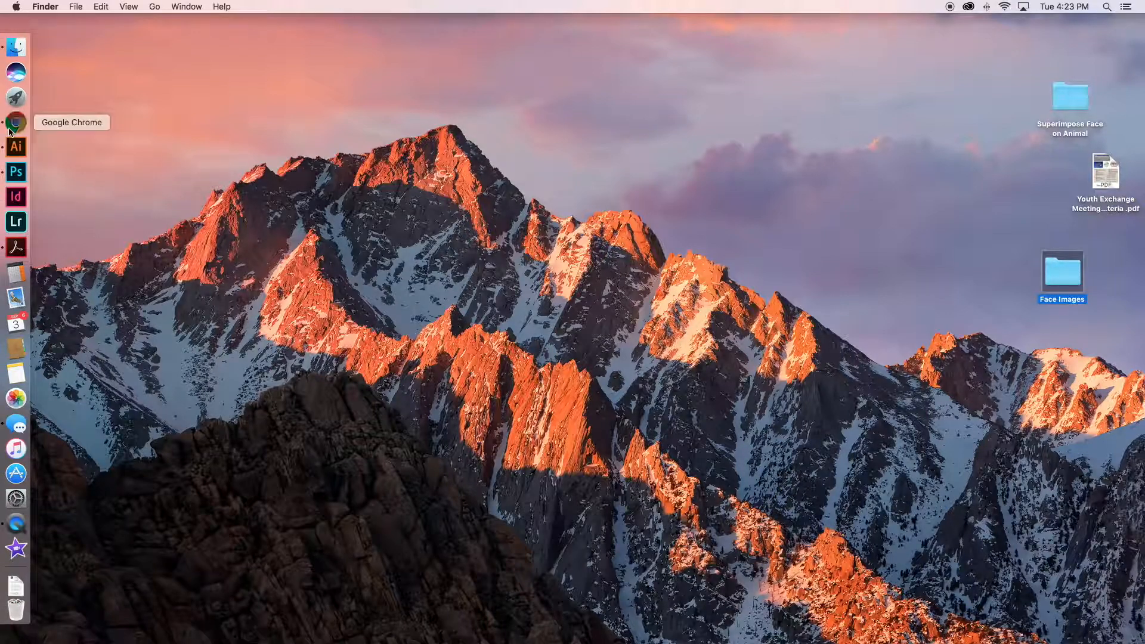
- Switch to Google Chrome and narrow its window so the Face Images folder on the desktop stays uncovered
{"action": "left_click", "coordinate": [12, 122]}
{"action": "left_click_drag", "start_coordinate": [659, 10], "coordinate": [549, 9]}
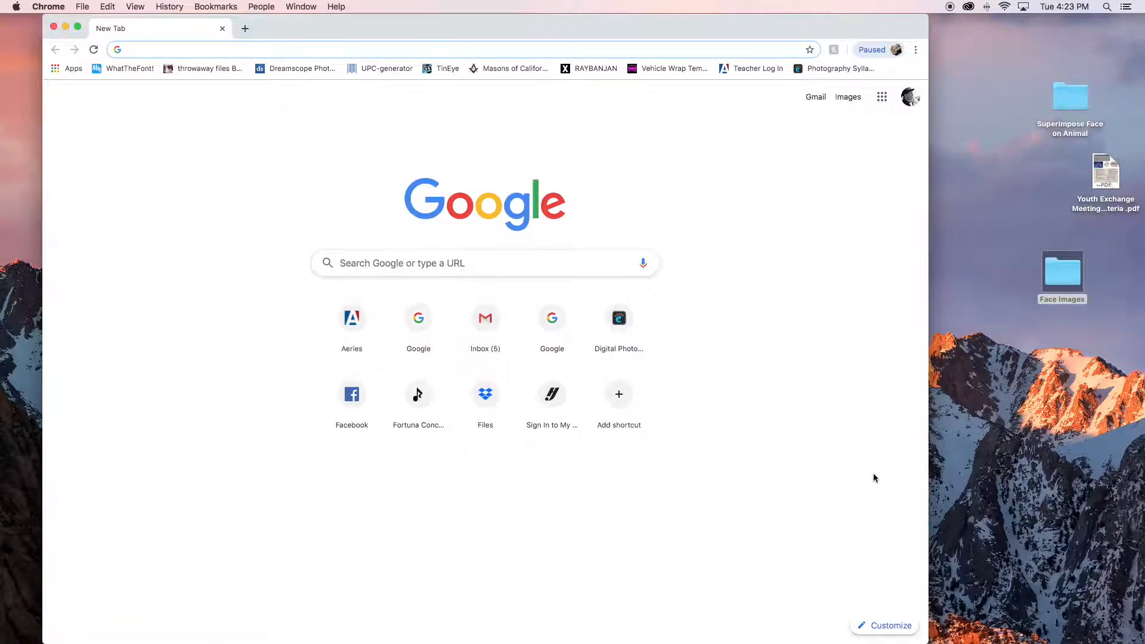
{"action": "left_click_drag", "start_coordinate": [892, 640], "coordinate": [801, 629]}
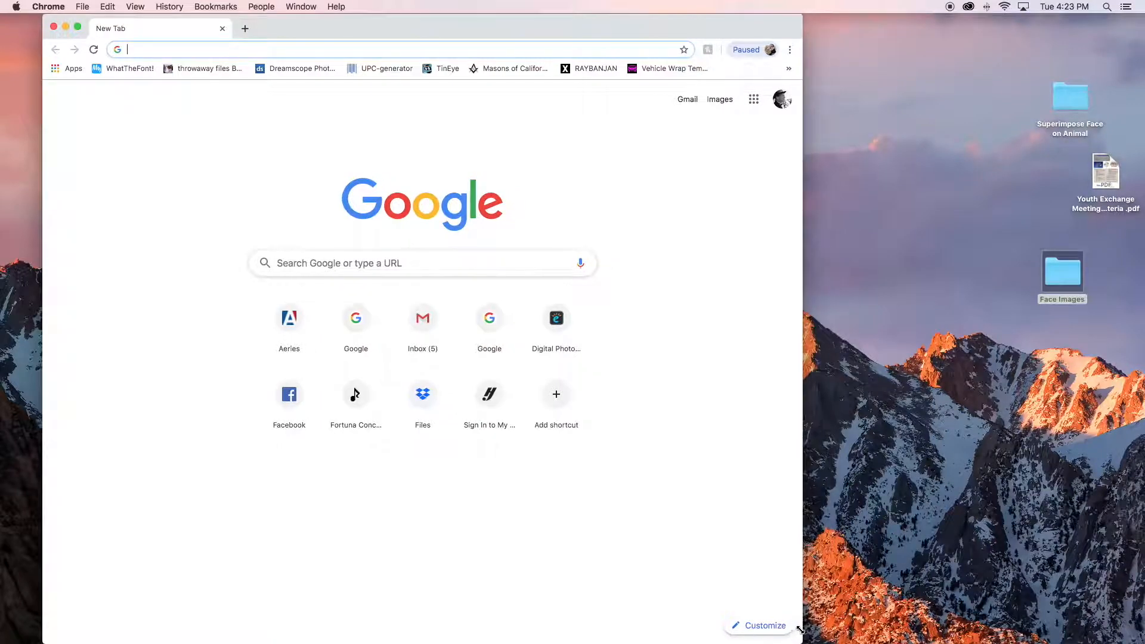
{"action": "left_click_drag", "start_coordinate": [322, 23], "coordinate": [330, 23]}
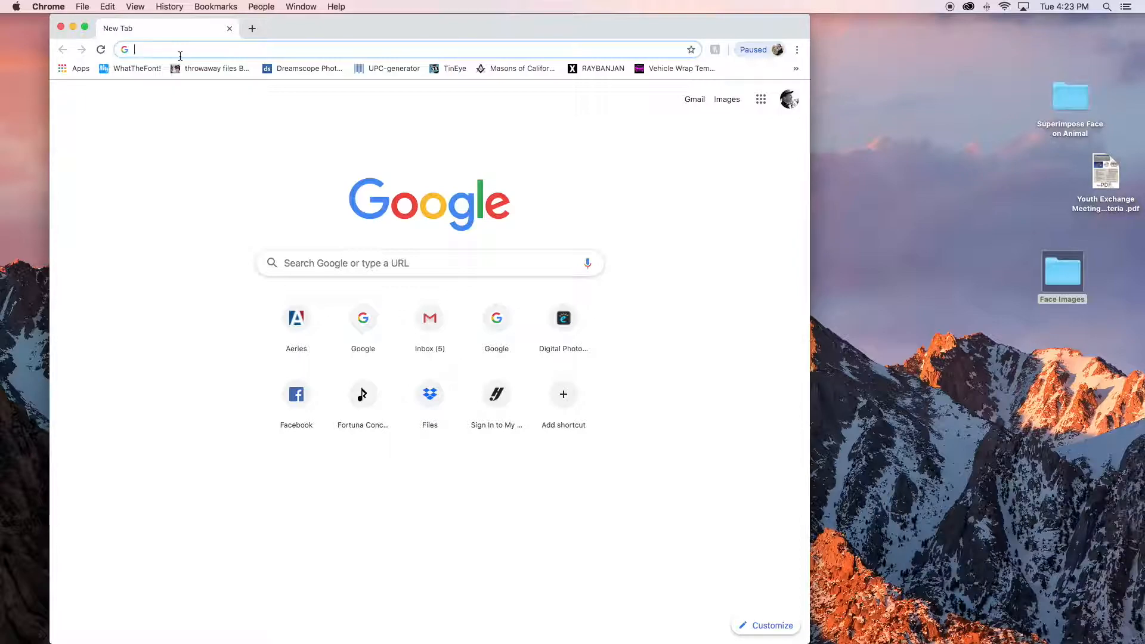
- Search Google for manatee and show the image results
{"action": "type", "text": "man"}
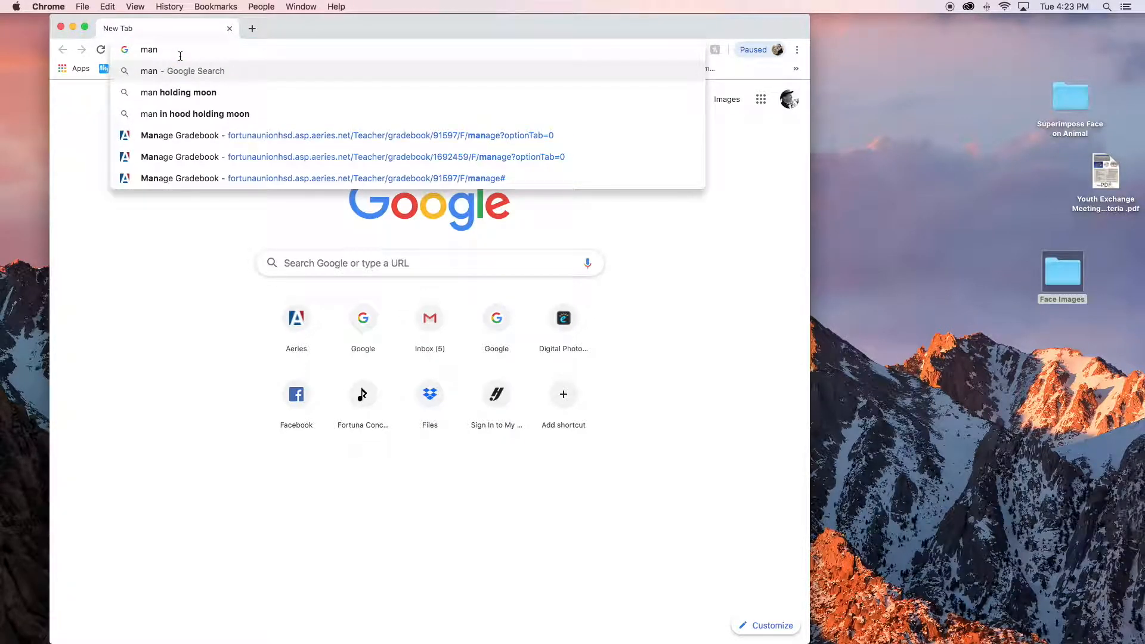
{"action": "type", "text": "ite"}
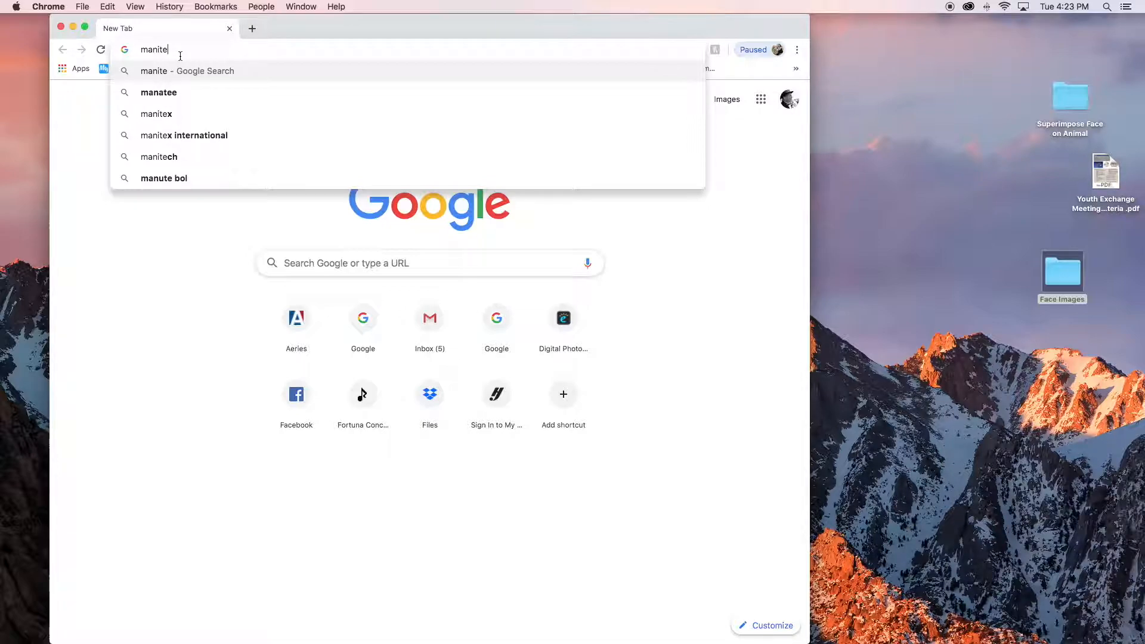
{"action": "left_click", "coordinate": [159, 93]}
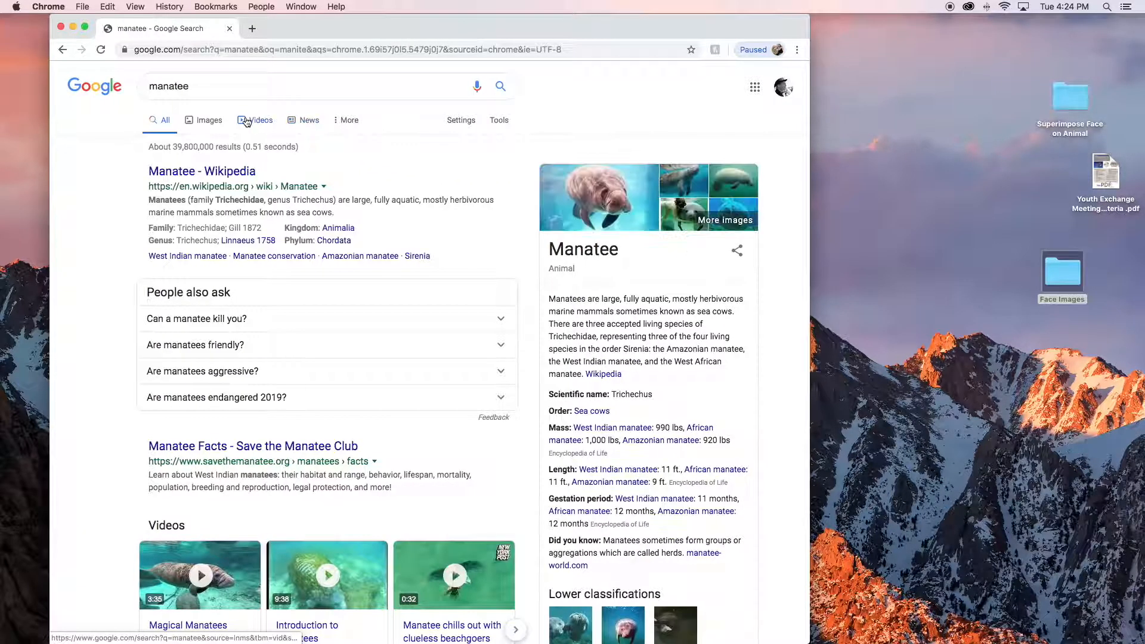
{"action": "left_click", "coordinate": [210, 121]}
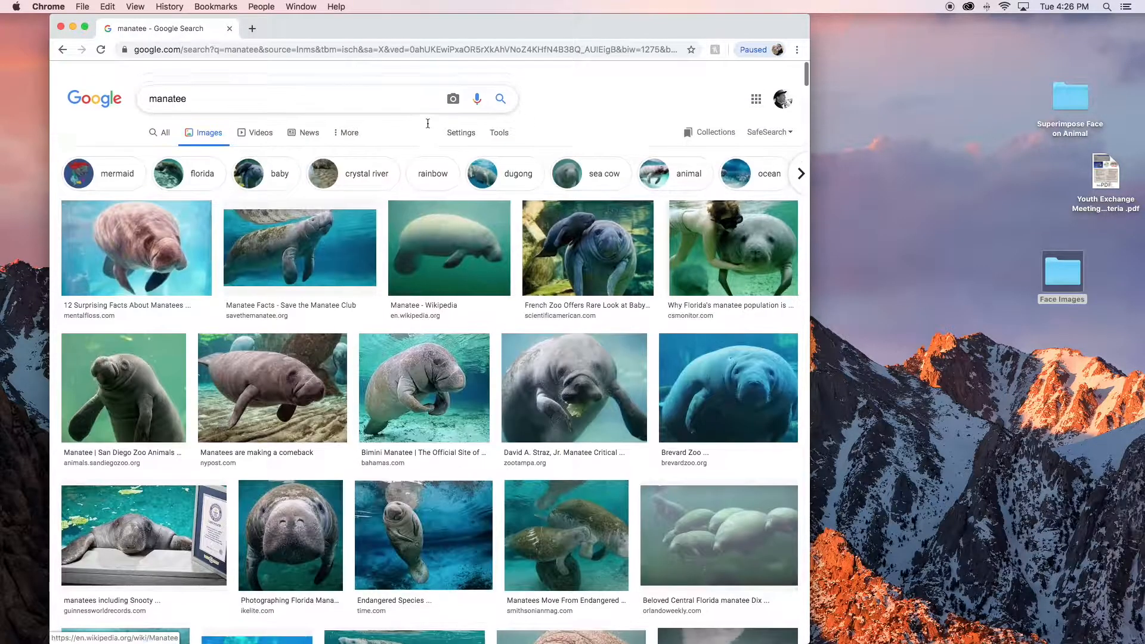
- Pick the front-facing manatee photo from zootampa.org and save it into the Face Images folder on the desktop
{"action": "scroll", "coordinate": [428, 128], "scroll_direction": "down", "scroll_amount": 2}
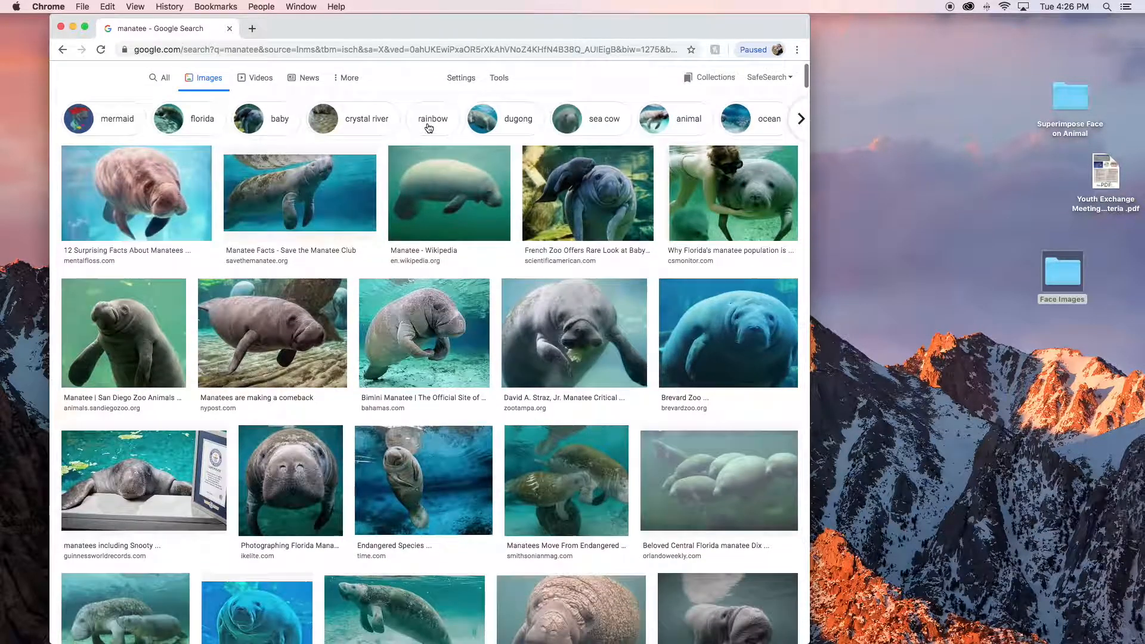
{"action": "scroll", "coordinate": [429, 128], "scroll_direction": "down", "scroll_amount": 8}
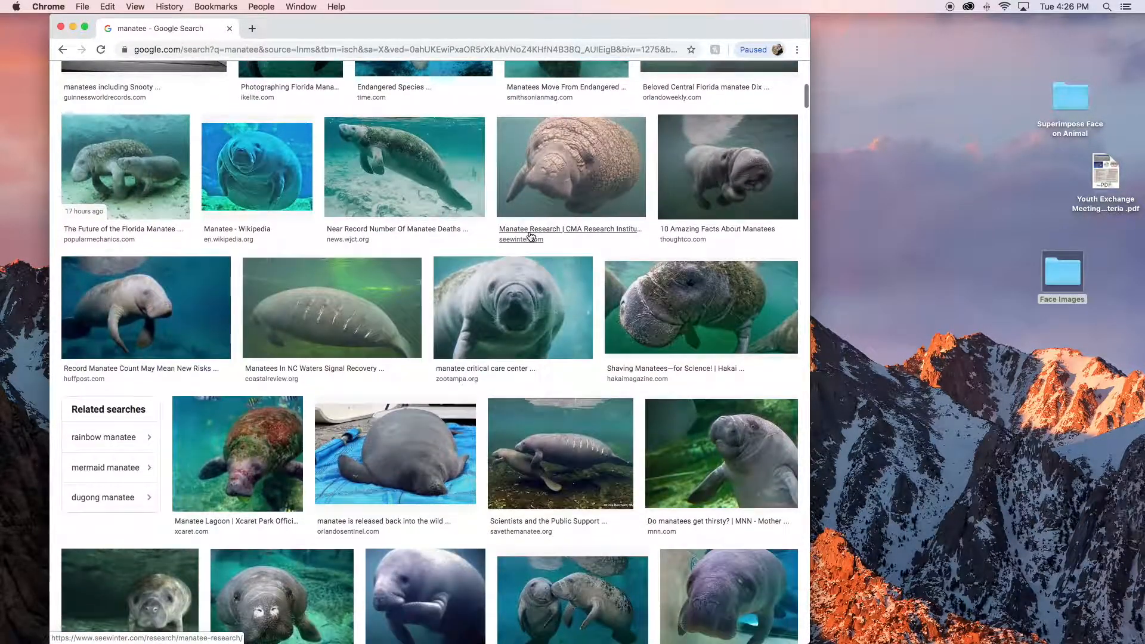
{"action": "left_click", "coordinate": [522, 296]}
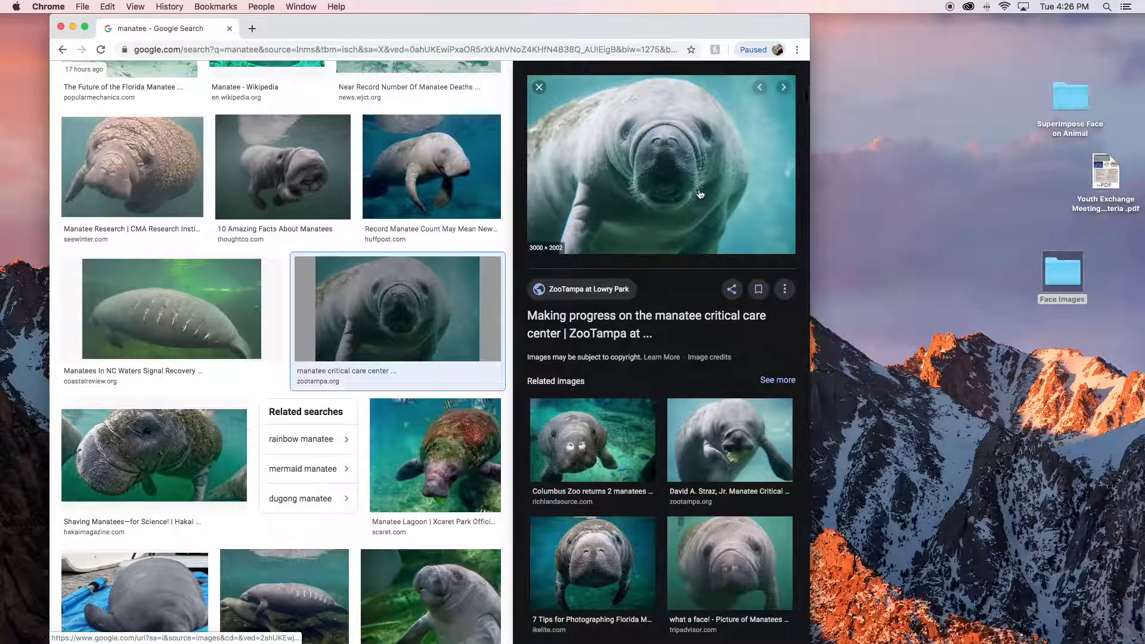
{"action": "left_click_drag", "start_coordinate": [781, 210], "coordinate": [1065, 283]}
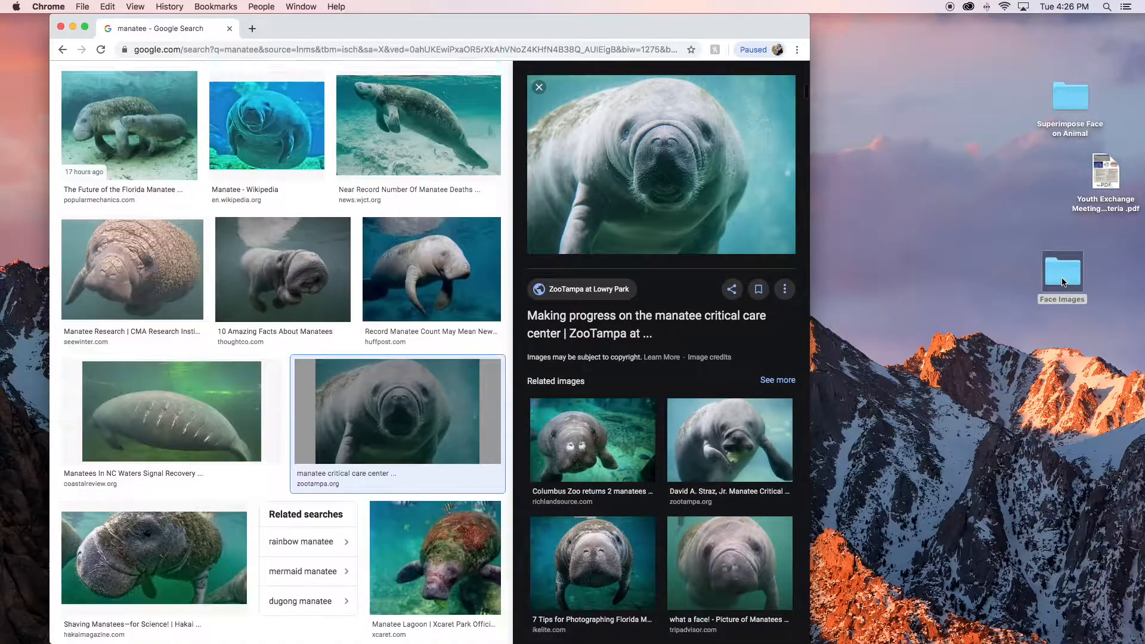
- Open the florida-boardwalk-manatee JPG from the Face Images folder in Photoshop and move the Photoshop window up so the whole image is in view
{"action": "double_click", "coordinate": [1064, 281]}
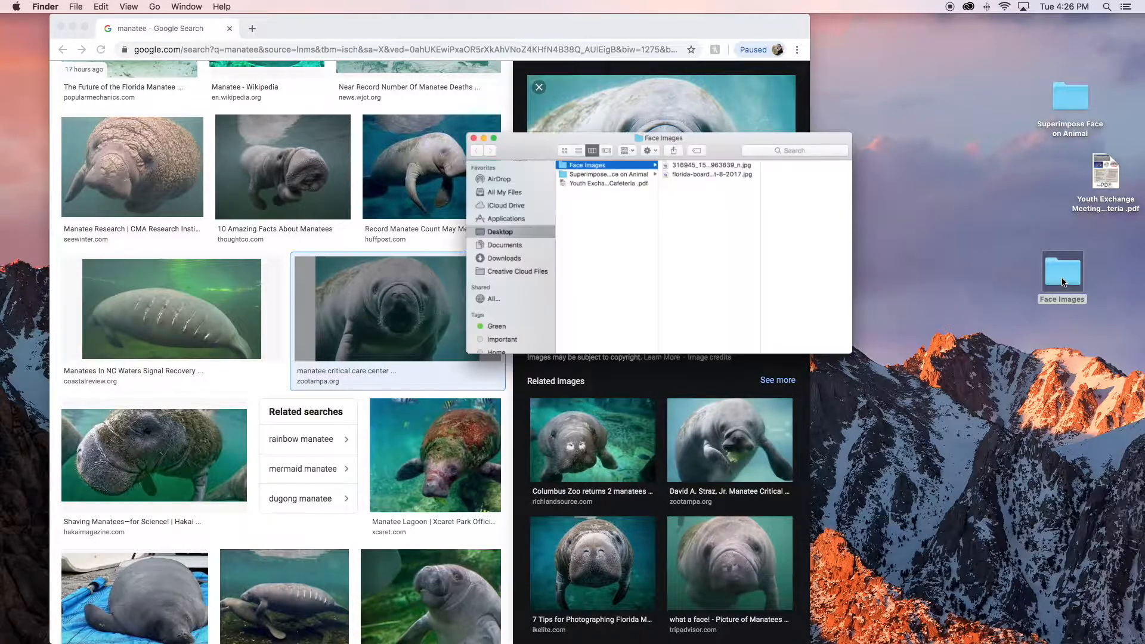
{"action": "left_click_drag", "start_coordinate": [647, 116], "coordinate": [941, 200]}
{"action": "left_click", "coordinate": [916, 240]}
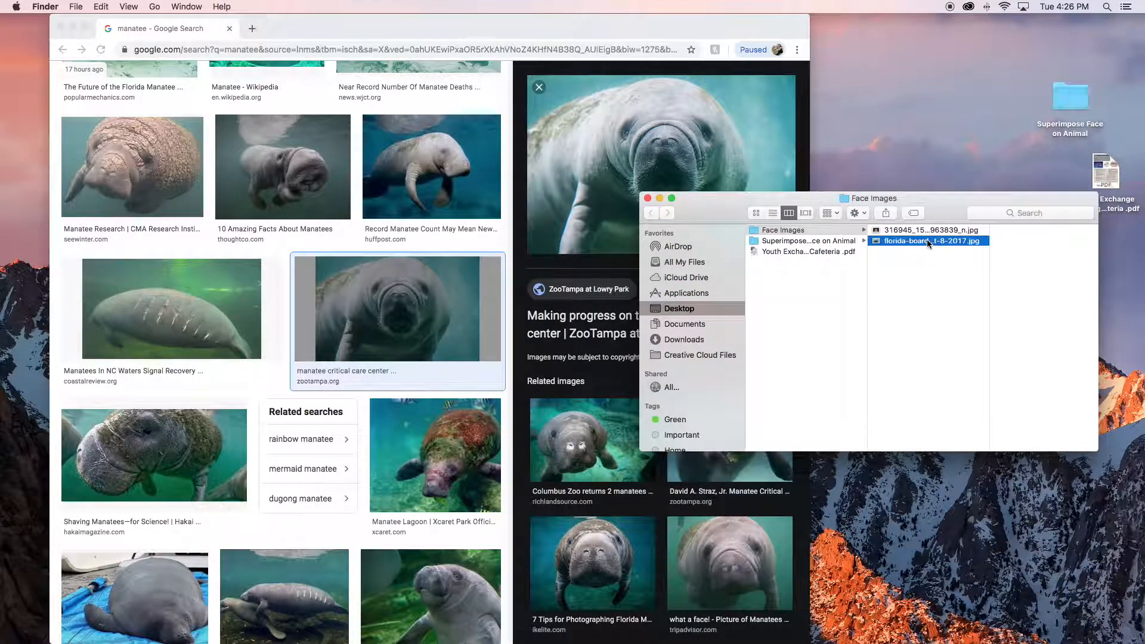
{"action": "left_click", "coordinate": [70, 27]}
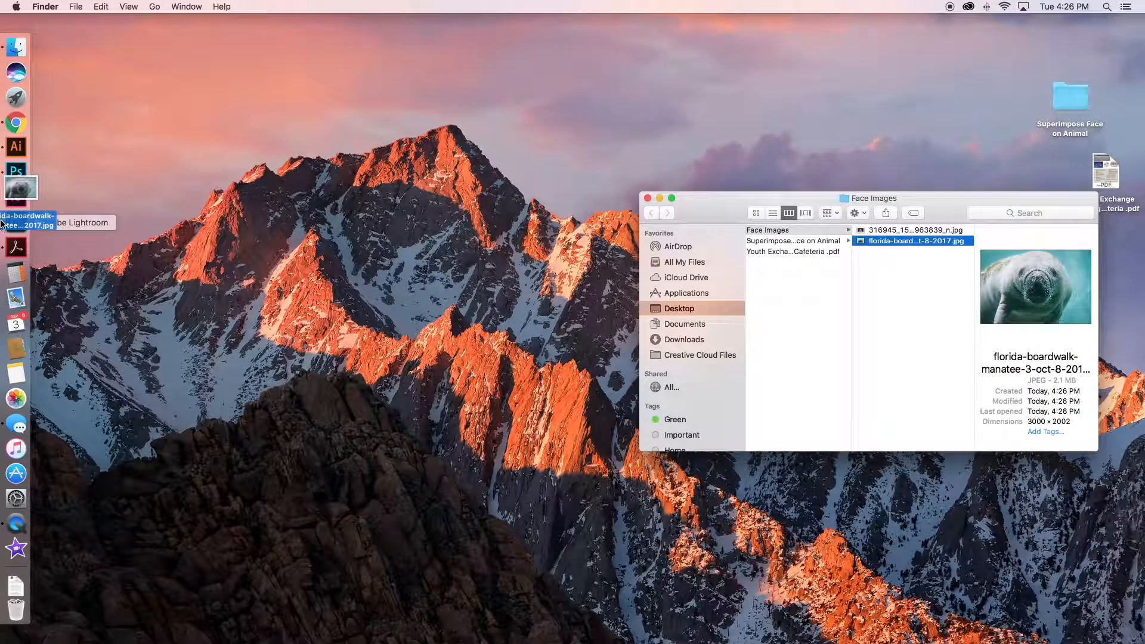
{"action": "left_click", "coordinate": [16, 171]}
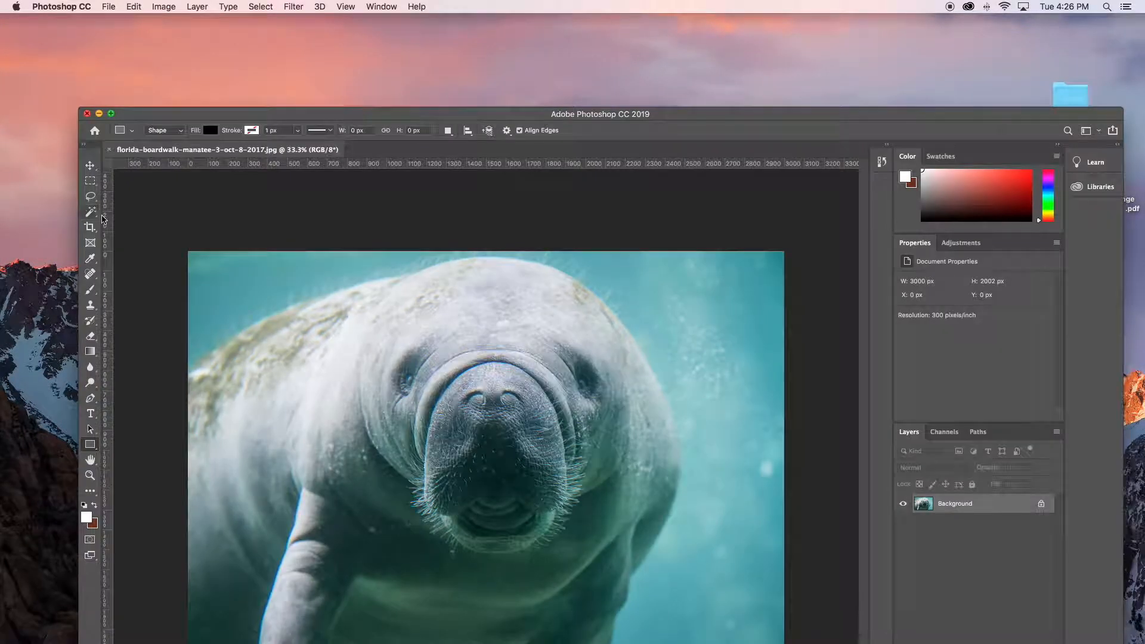
{"action": "left_click_drag", "start_coordinate": [367, 117], "coordinate": [317, 22]}
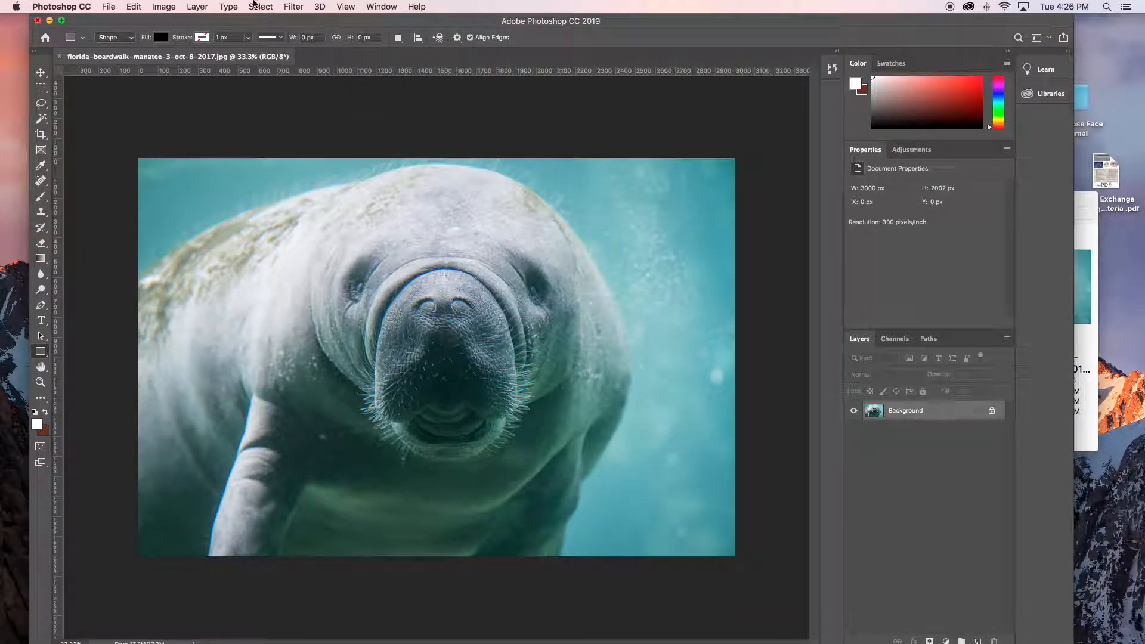
- In the manatee picture's Image Size settings, enable Resample and change the width unit to pixels
{"action": "left_click", "coordinate": [163, 6]}
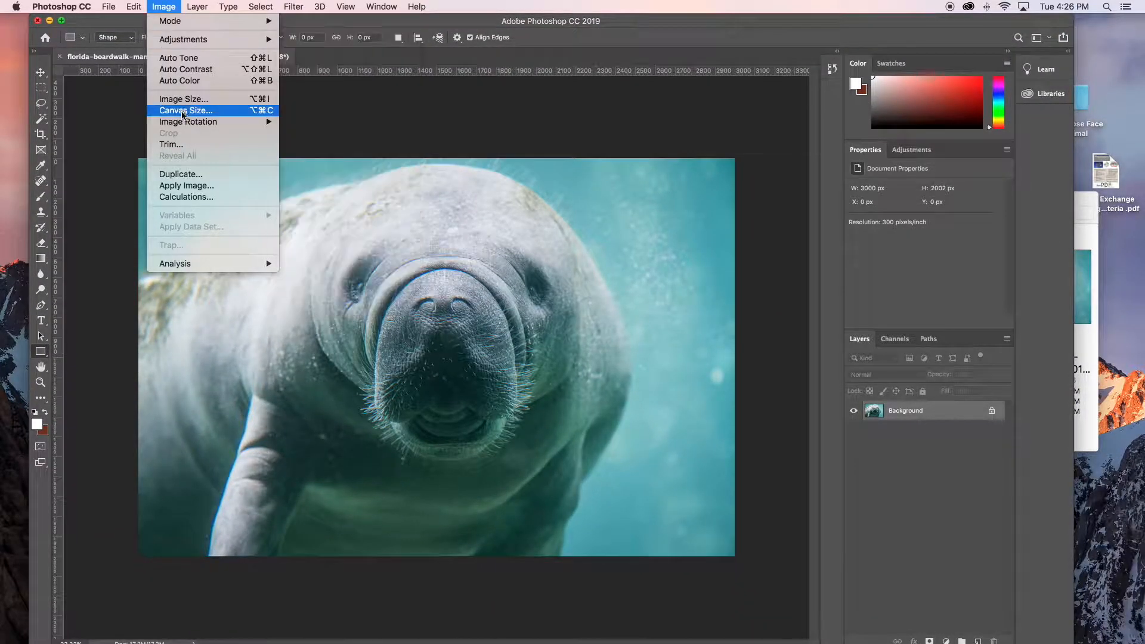
{"action": "left_click", "coordinate": [187, 100]}
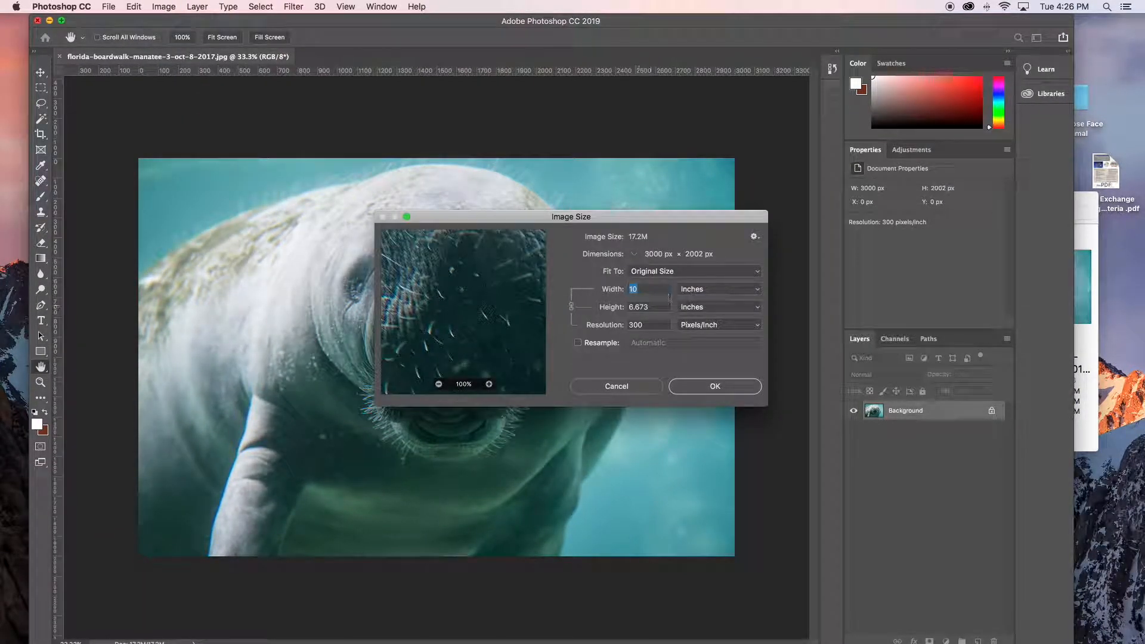
{"action": "left_click", "coordinate": [692, 291]}
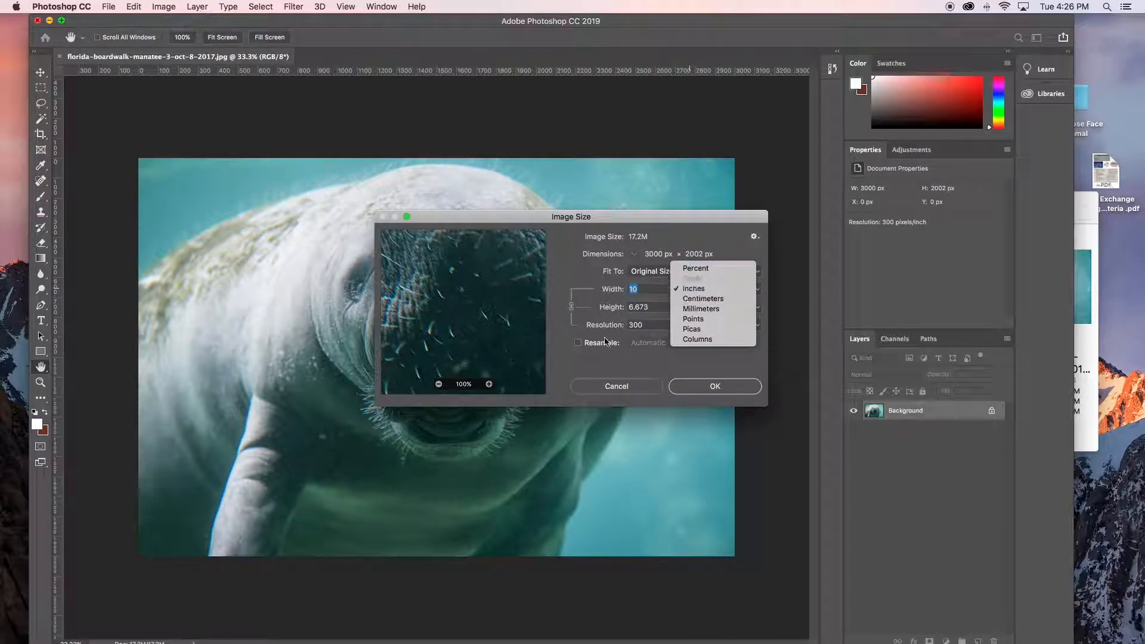
{"action": "left_click", "coordinate": [599, 344]}
{"action": "left_click", "coordinate": [577, 343]}
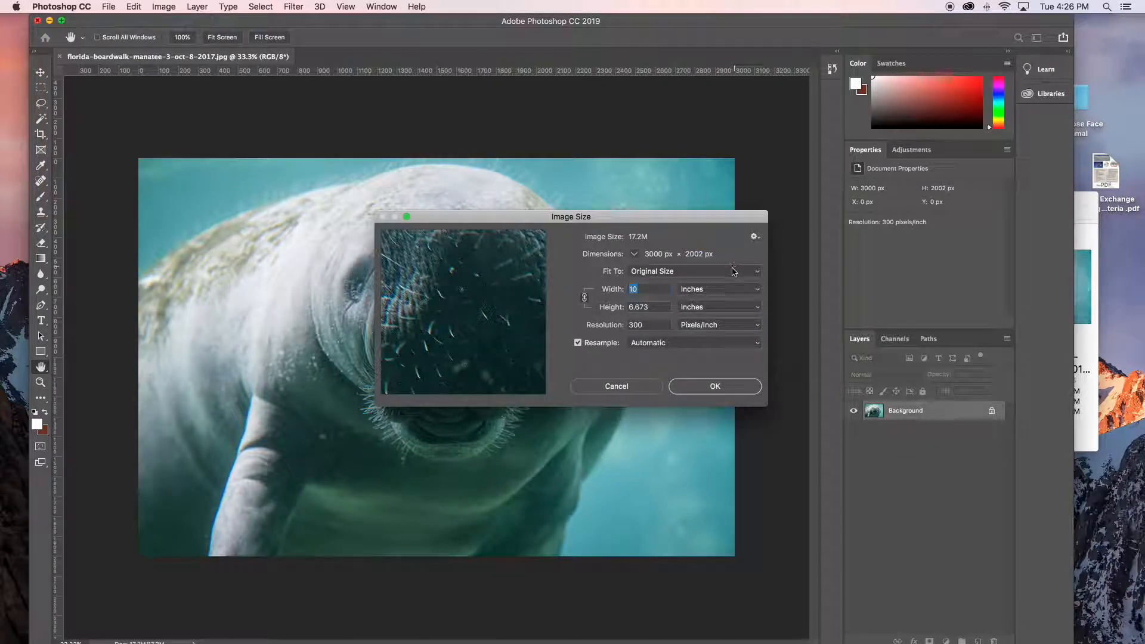
{"action": "left_click", "coordinate": [710, 291]}
{"action": "left_click", "coordinate": [712, 279]}
{"action": "left_click", "coordinate": [699, 384]}
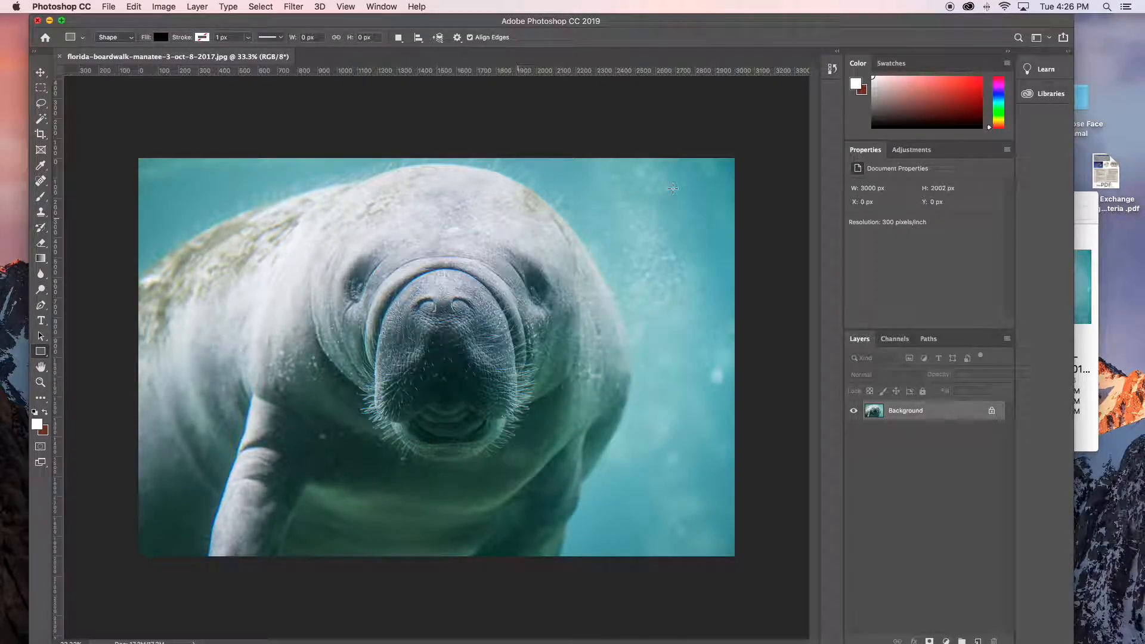
- Open the portrait JPG from the Face Images folder in Photoshop as a second document
{"action": "left_click", "coordinate": [1084, 202]}
{"action": "left_click", "coordinate": [915, 229]}
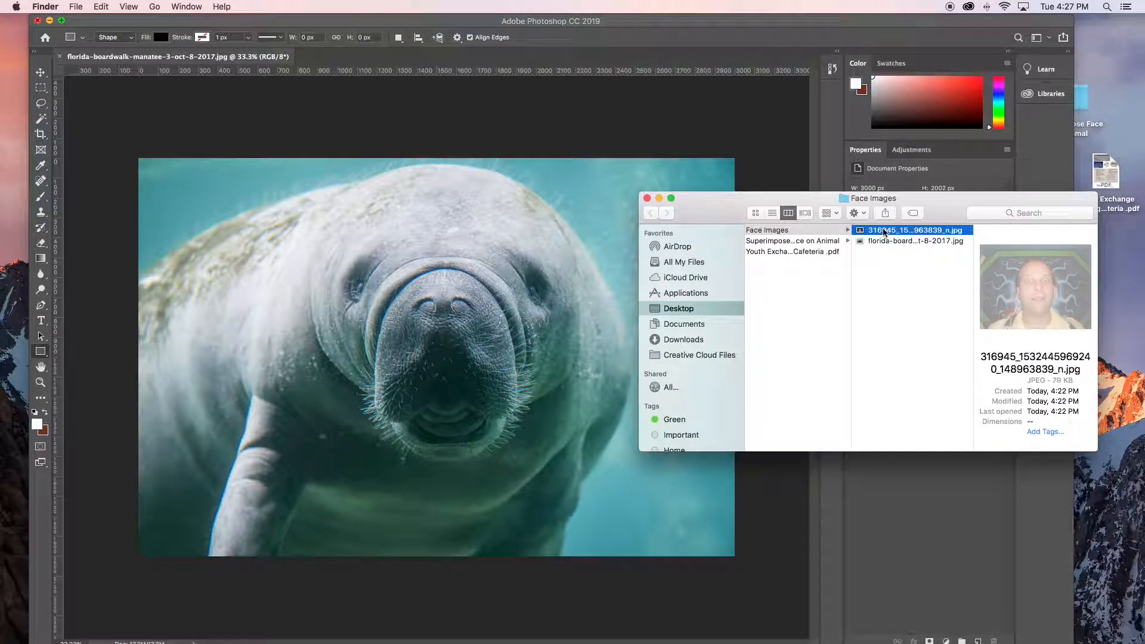
{"action": "left_click_drag", "start_coordinate": [889, 233], "coordinate": [11, 165]}
- Draw an elliptical selection around the man's head in the portrait and copy it
{"action": "left_click_drag", "start_coordinate": [45, 89], "coordinate": [96, 95]}
{"action": "left_click_drag", "start_coordinate": [324, 226], "coordinate": [539, 496]}
{"action": "key", "text": "super+c"}
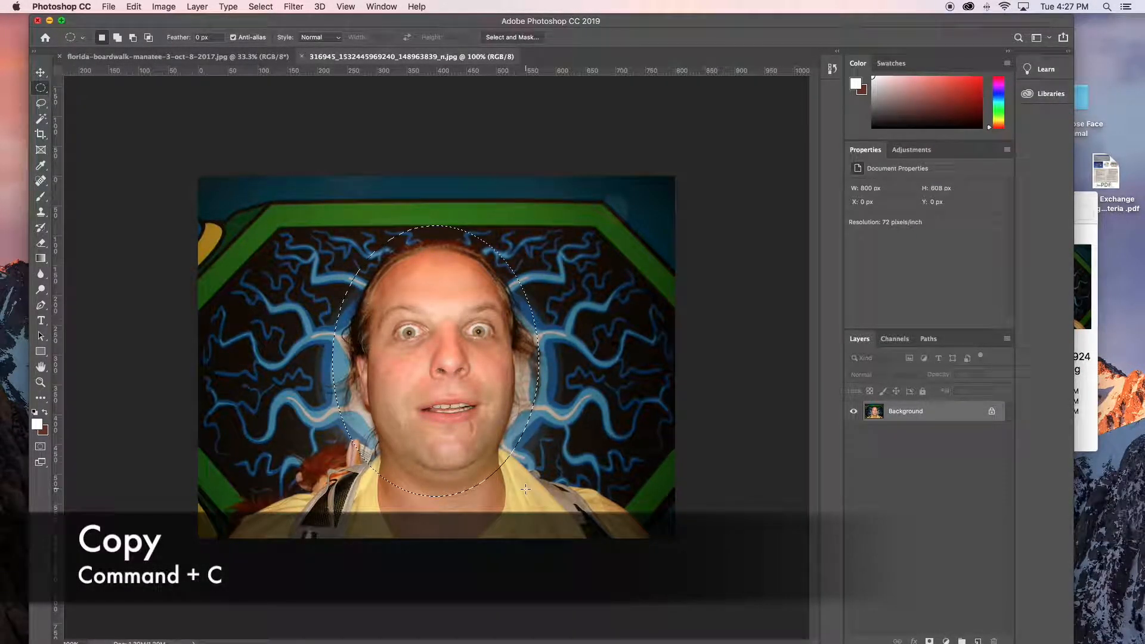
- Close the portrait, paste the copied face into the manatee image with color conversion accepted, and move it onto the manatee's snout
{"action": "key", "text": "super+w"}
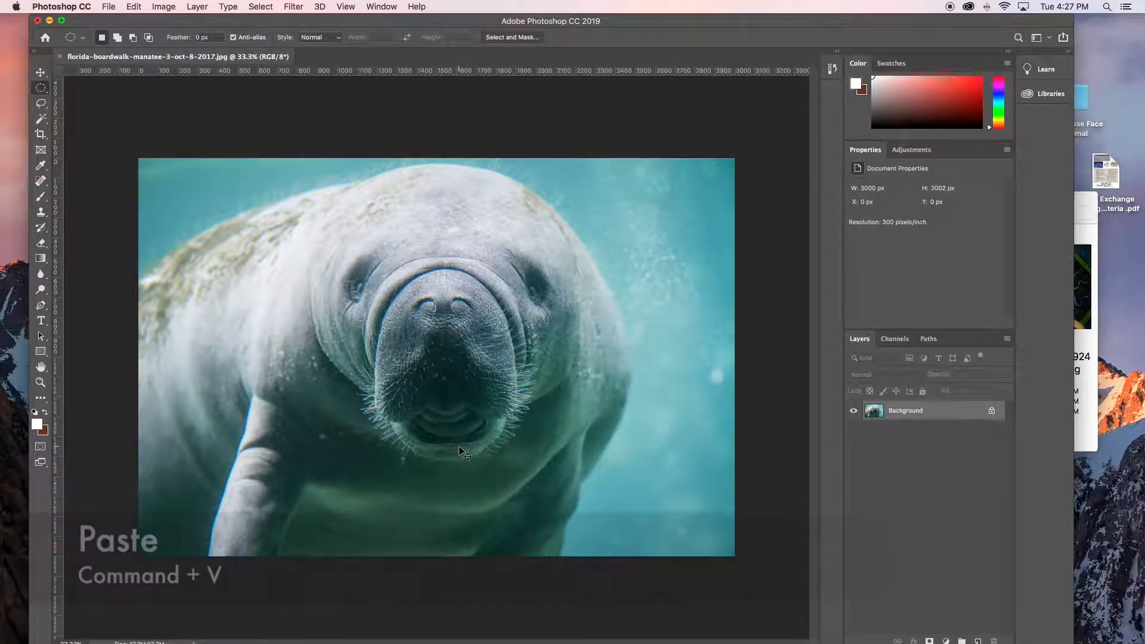
{"action": "key", "text": "super+v"}
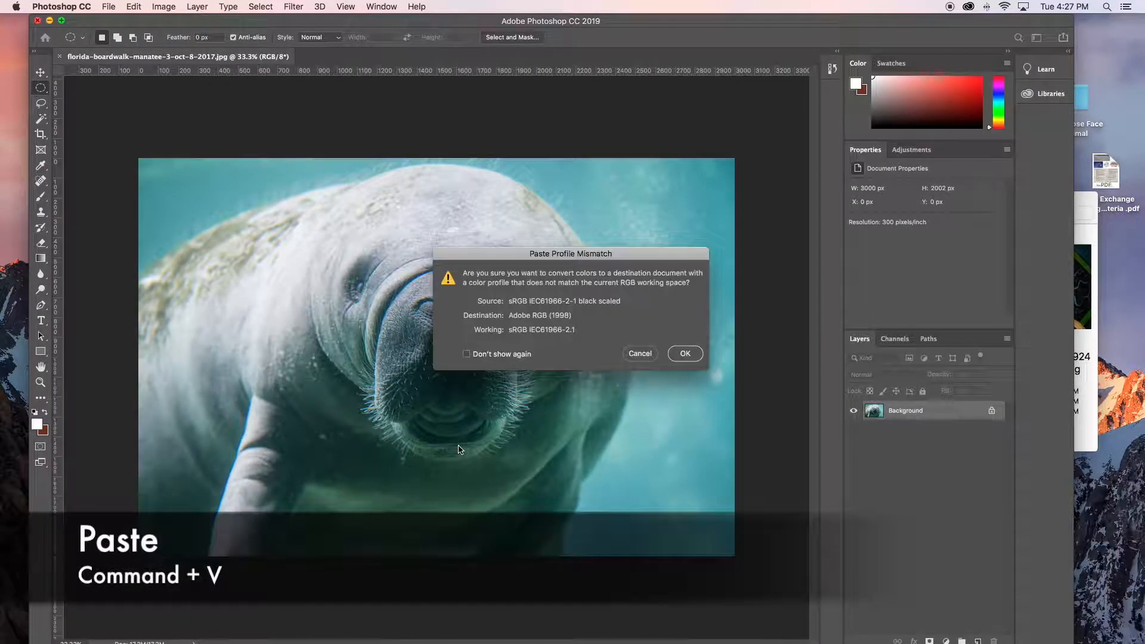
{"action": "left_click", "coordinate": [685, 353]}
{"action": "key", "text": "v"}
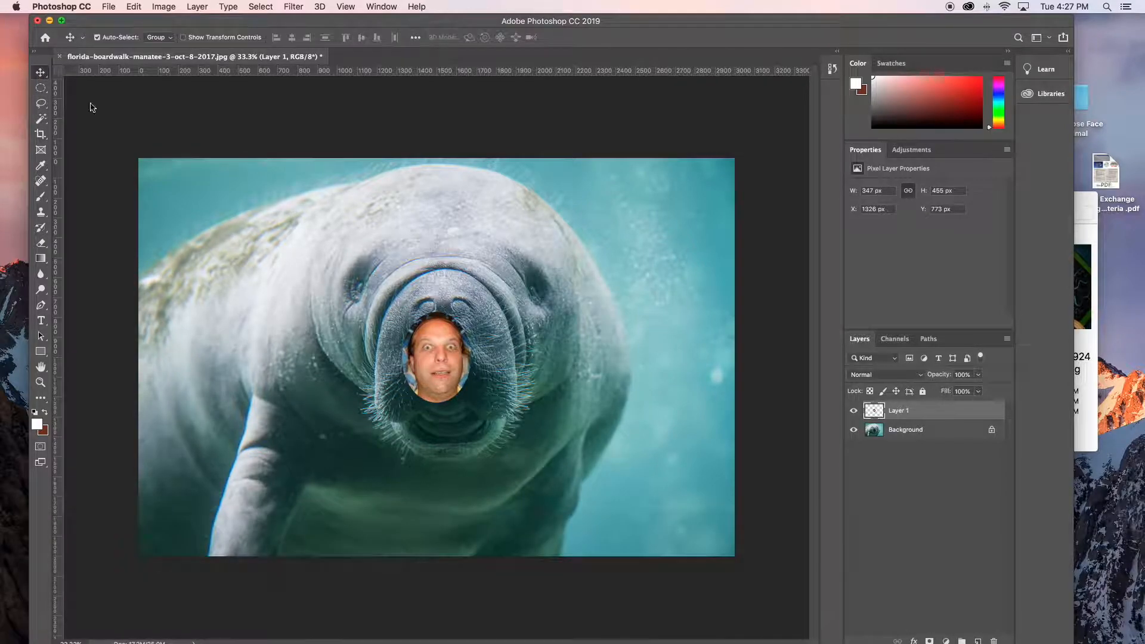
{"action": "left_click_drag", "start_coordinate": [455, 344], "coordinate": [455, 327]}
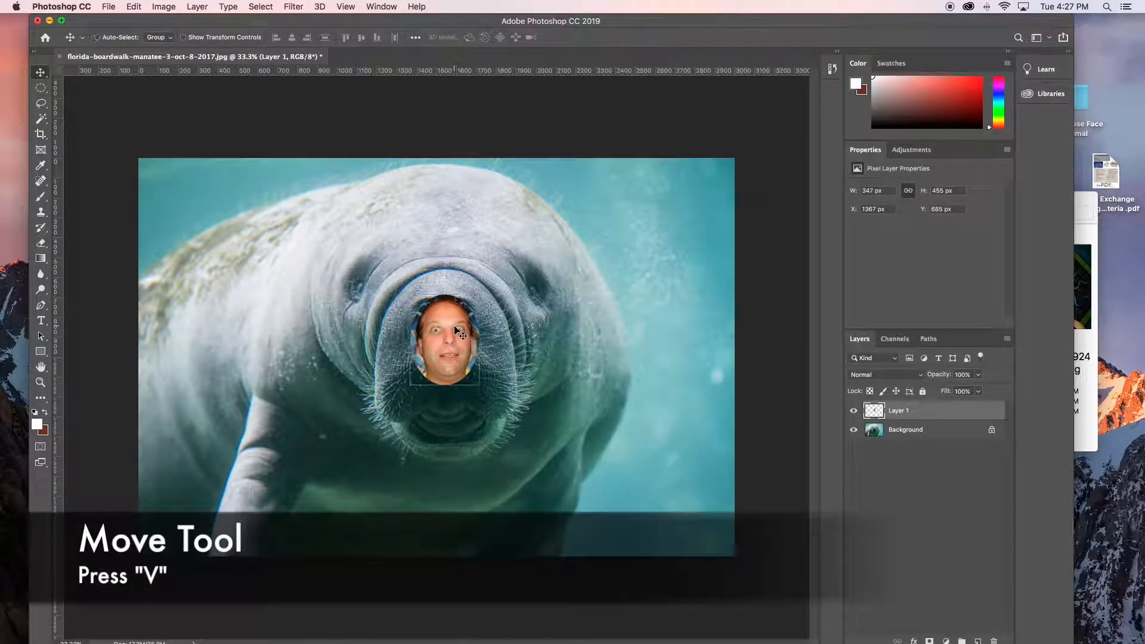
- Scale the pasted face up proportionally to about 395% with Free Transform so it covers the manatee's head
{"action": "left_click", "coordinate": [132, 7]}
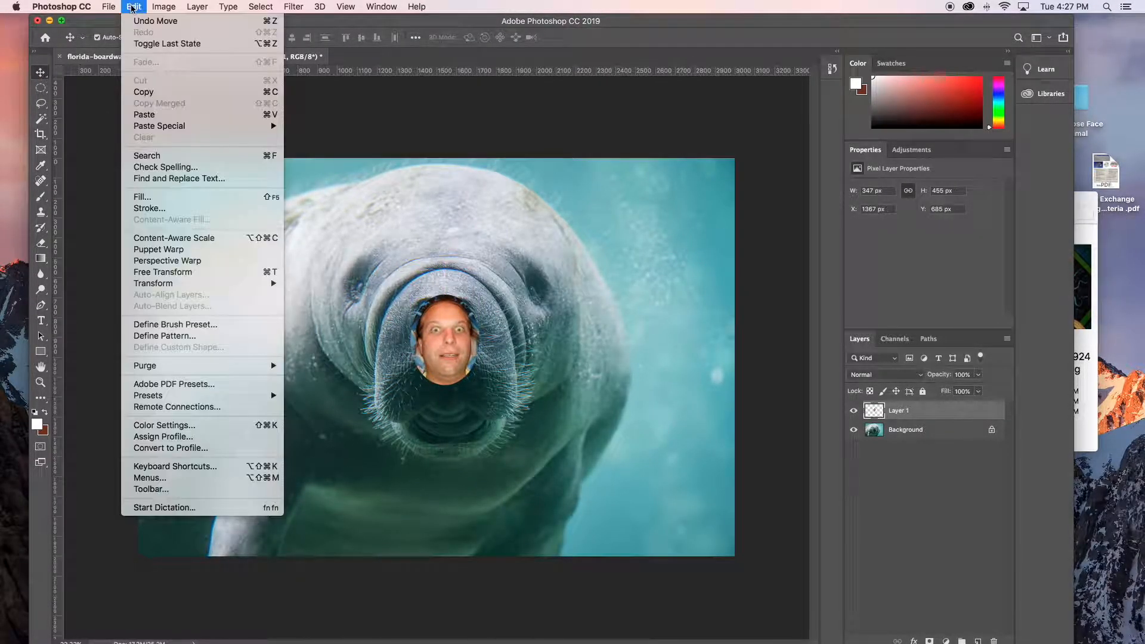
{"action": "mouse_move", "coordinate": [181, 285]}
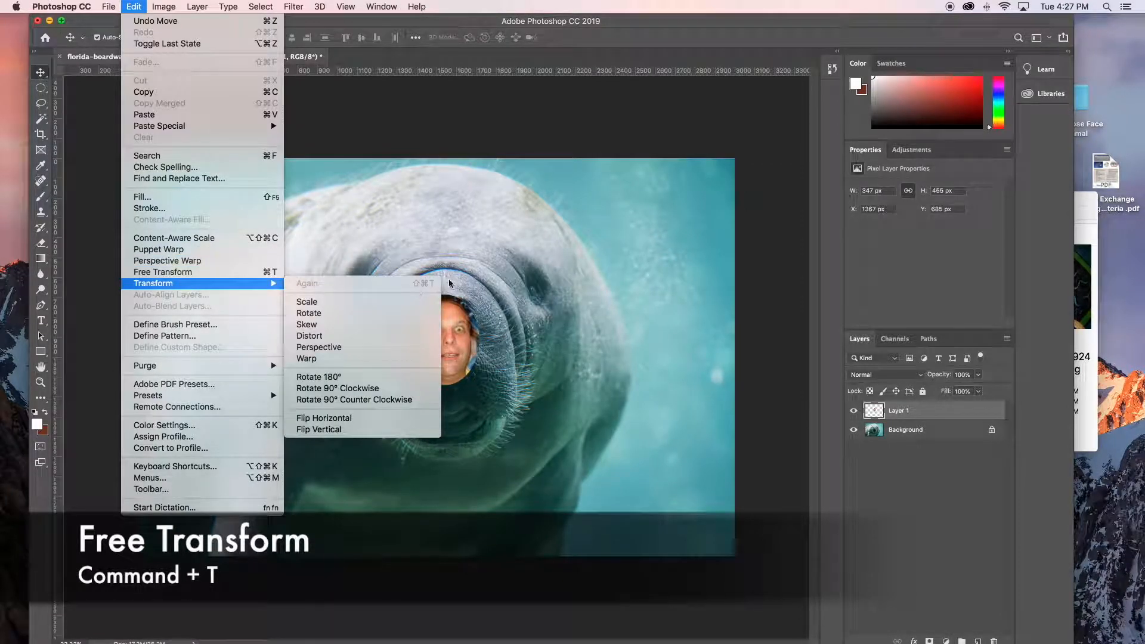
{"action": "left_click", "coordinate": [173, 272]}
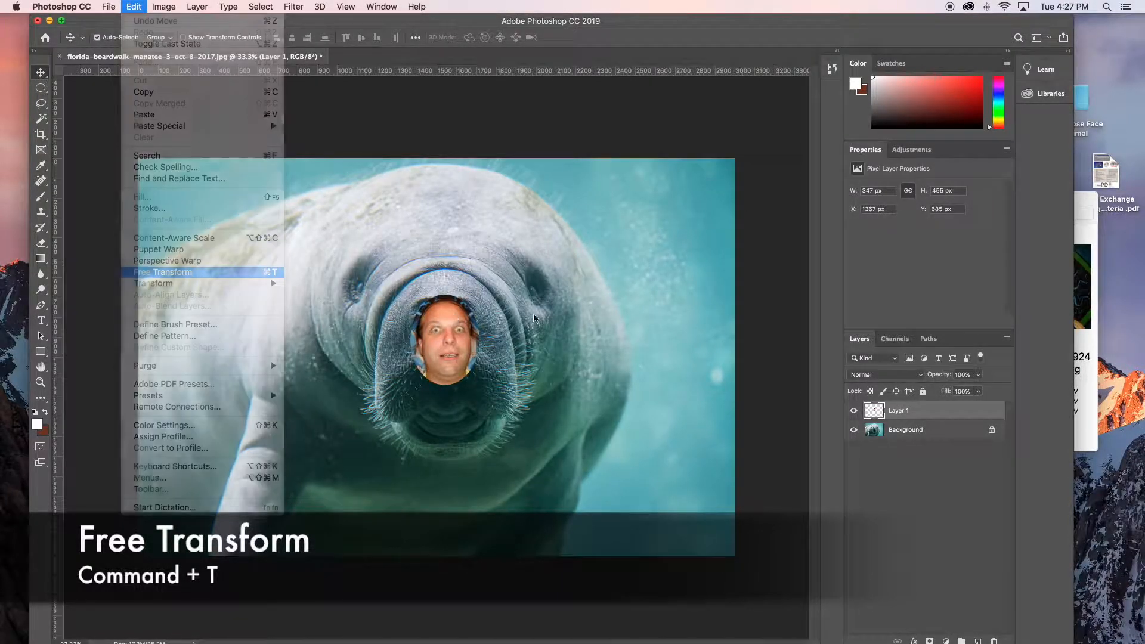
{"action": "left_click_drag", "start_coordinate": [480, 293], "coordinate": [627, 202]}
{"action": "key", "text": "Return"}
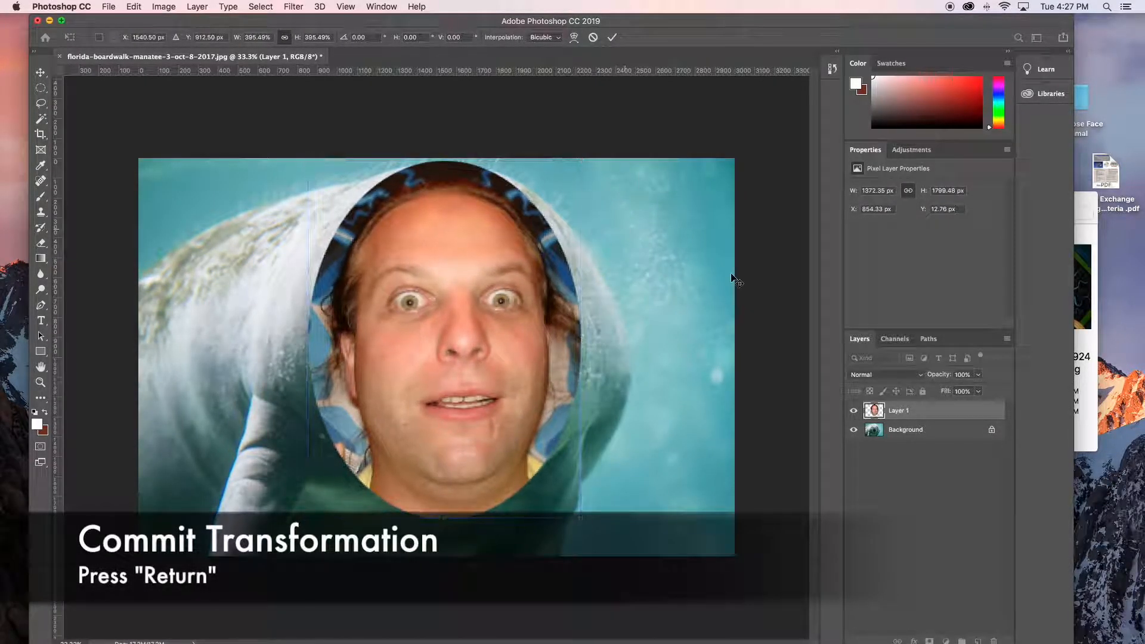
- Lower the face layer's opacity to 49%
{"action": "left_click", "coordinate": [978, 374]}
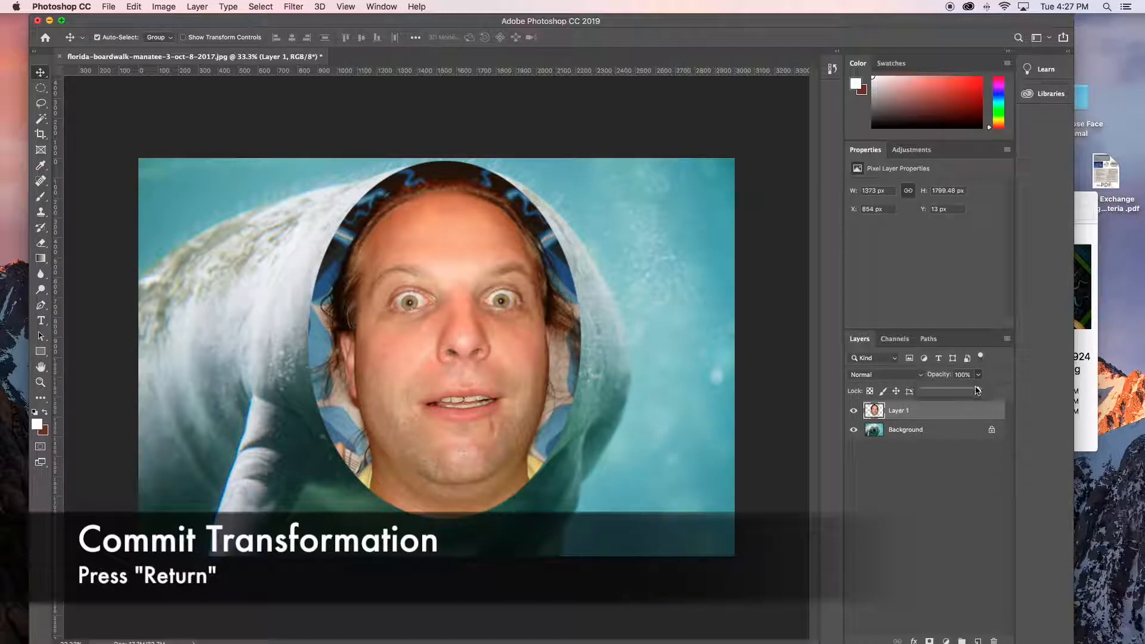
{"action": "left_click_drag", "start_coordinate": [982, 390], "coordinate": [950, 390]}
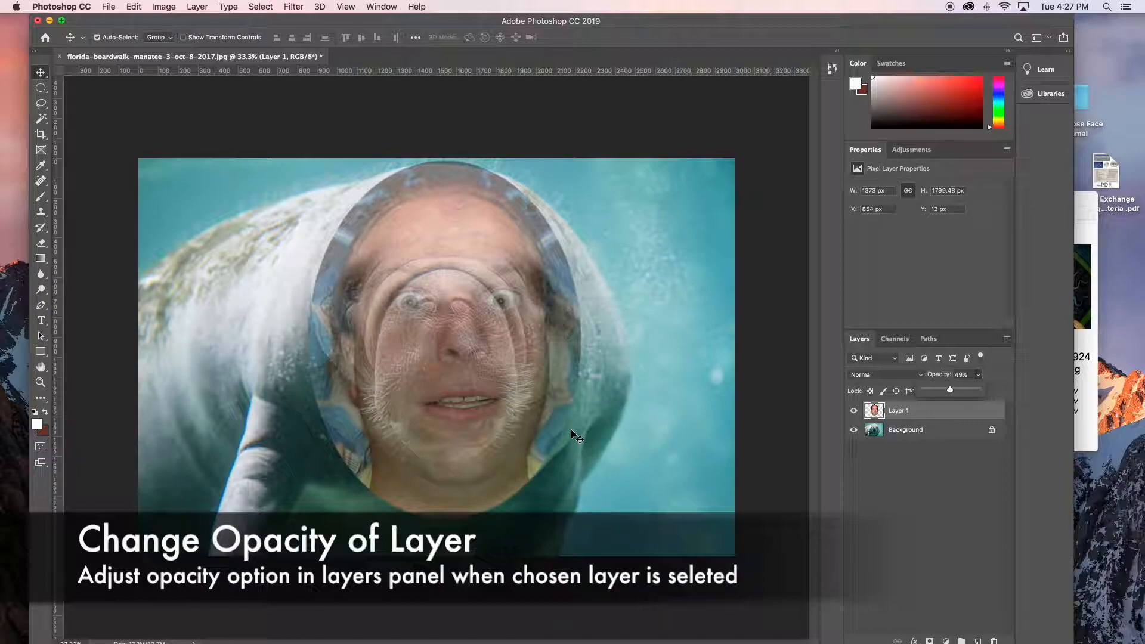
{"action": "left_click", "coordinate": [547, 417]}
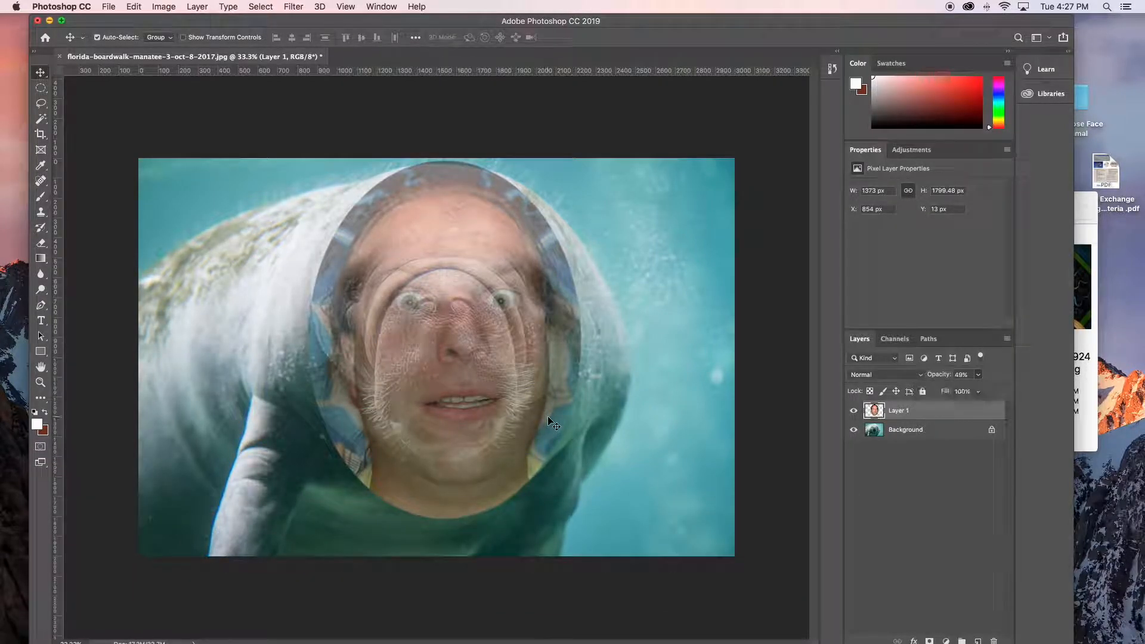
- Reposition the face over the manatee's snout and enlarge it with Free Transform to about 1465 by 1920 px
{"action": "left_click_drag", "start_coordinate": [549, 417], "coordinate": [572, 481]}
{"action": "key", "text": "super+t"}
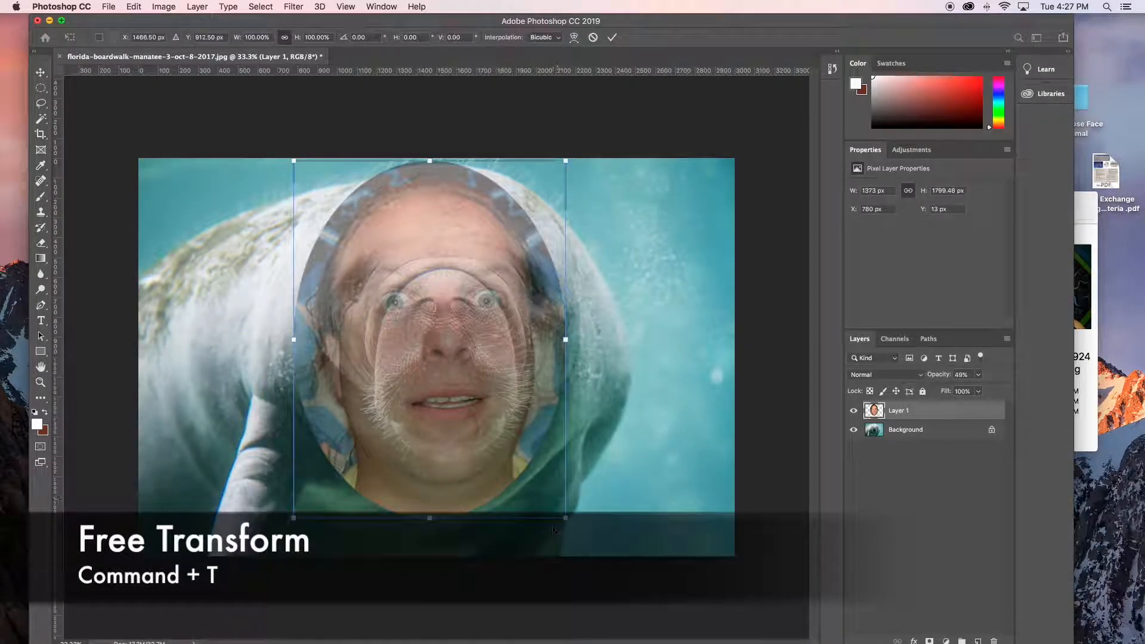
{"action": "left_click_drag", "start_coordinate": [567, 520], "coordinate": [576, 531]}
{"action": "left_click_drag", "start_coordinate": [492, 457], "coordinate": [489, 458]}
{"action": "key", "text": "Return"}
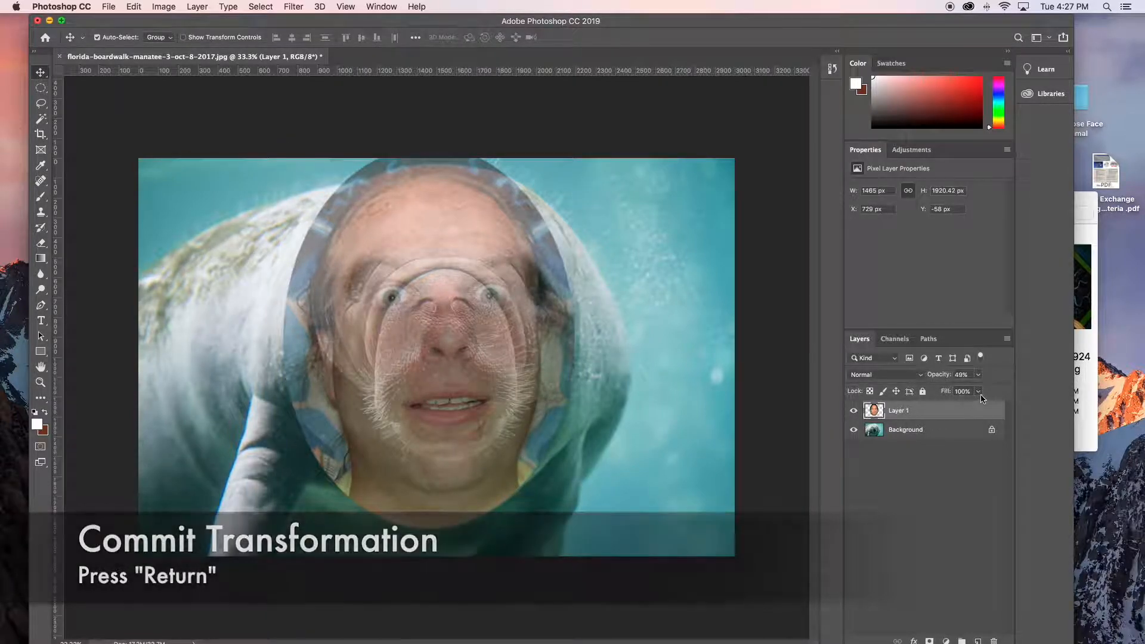
- Restore the face layer's opacity to 100% and add a layer mask to it
{"action": "left_click", "coordinate": [978, 375]}
{"action": "left_click_drag", "start_coordinate": [979, 391], "coordinate": [1007, 391]}
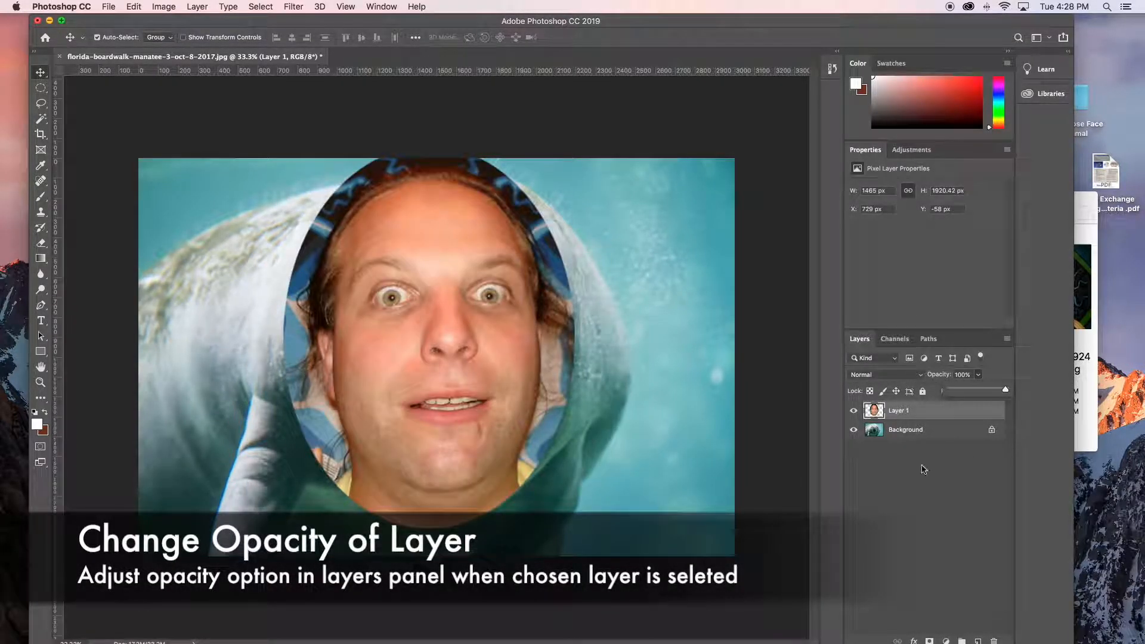
{"action": "left_click", "coordinate": [992, 410]}
{"action": "left_click", "coordinate": [930, 641]}
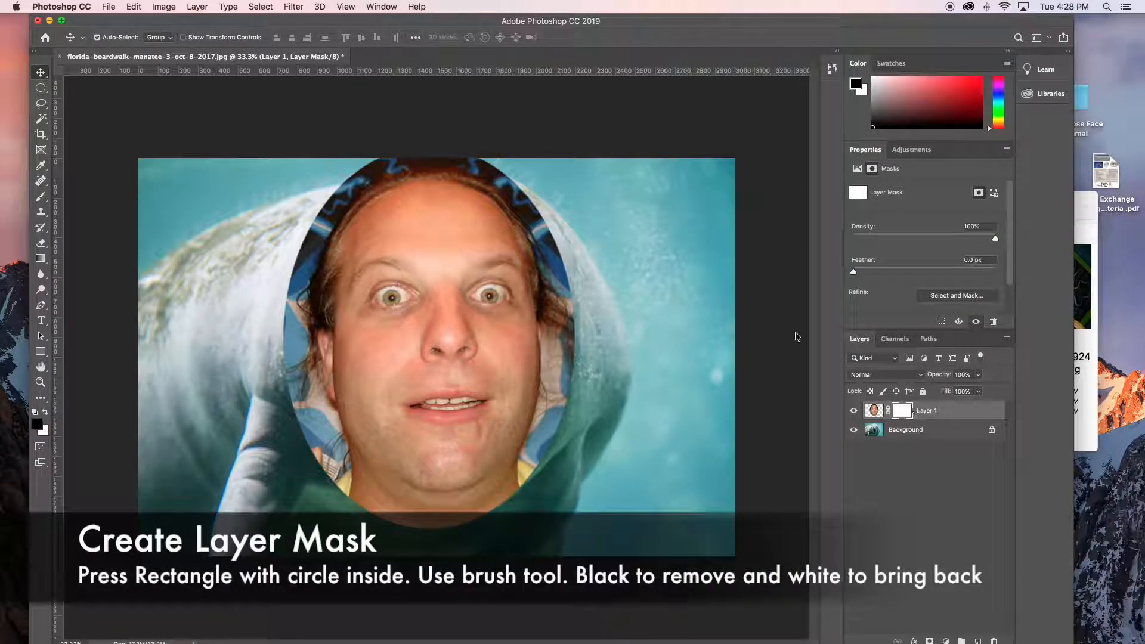
- Paint black on the mask with a 316 px brush at 0% hardness to hide the hair, ears and background around the face
{"action": "left_click", "coordinate": [41, 198]}
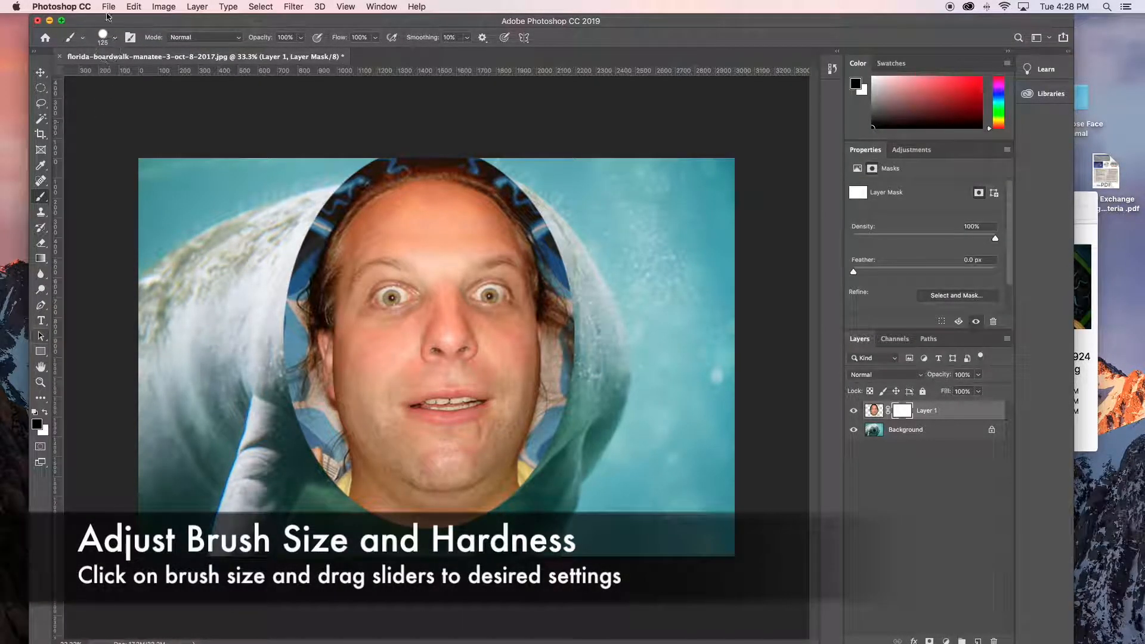
{"action": "left_click", "coordinate": [112, 40]}
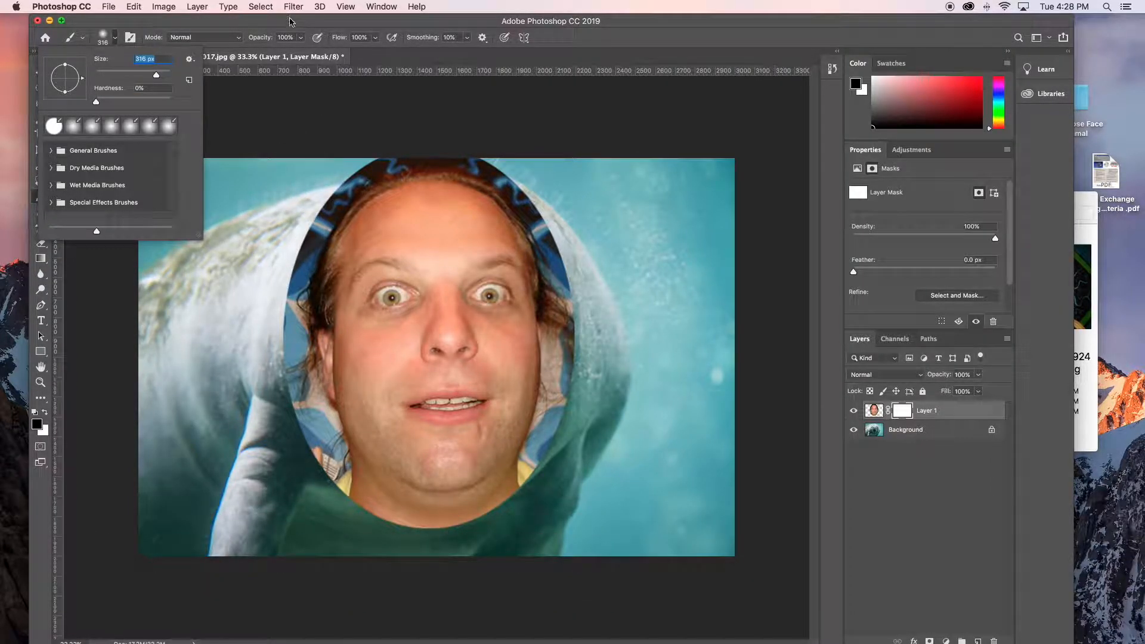
{"action": "left_click", "coordinate": [295, 19]}
{"action": "mouse_move", "coordinate": [311, 241]}
{"action": "left_mouse_down"}
{"action": "mouse_move", "coordinate": [296, 390]}
{"action": "mouse_move", "coordinate": [305, 416]}
{"action": "mouse_move", "coordinate": [296, 359]}
{"action": "mouse_move", "coordinate": [335, 475]}
{"action": "mouse_move", "coordinate": [313, 345]}
{"action": "mouse_move", "coordinate": [383, 503]}
{"action": "mouse_move", "coordinate": [405, 512]}
{"action": "mouse_move", "coordinate": [353, 435]}
{"action": "mouse_move", "coordinate": [384, 444]}
{"action": "mouse_move", "coordinate": [353, 413]}
{"action": "mouse_move", "coordinate": [407, 487]}
{"action": "mouse_move", "coordinate": [478, 505]}
{"action": "mouse_move", "coordinate": [476, 476]}
{"action": "mouse_move", "coordinate": [407, 465]}
{"action": "mouse_move", "coordinate": [485, 465]}
{"action": "mouse_move", "coordinate": [481, 502]}
{"action": "mouse_move", "coordinate": [519, 483]}
{"action": "mouse_move", "coordinate": [569, 416]}
{"action": "mouse_move", "coordinate": [519, 465]}
{"action": "mouse_move", "coordinate": [552, 395]}
{"action": "mouse_move", "coordinate": [561, 271]}
{"action": "mouse_move", "coordinate": [528, 219]}
{"action": "mouse_move", "coordinate": [558, 248]}
{"action": "mouse_move", "coordinate": [501, 186]}
{"action": "mouse_move", "coordinate": [416, 174]}
{"action": "mouse_move", "coordinate": [310, 242]}
{"action": "mouse_move", "coordinate": [378, 191]}
{"action": "mouse_move", "coordinate": [419, 183]}
{"action": "mouse_move", "coordinate": [331, 182]}
{"action": "mouse_move", "coordinate": [320, 227]}
{"action": "mouse_move", "coordinate": [341, 204]}
{"action": "mouse_move", "coordinate": [487, 173]}
{"action": "left_mouse_up"}
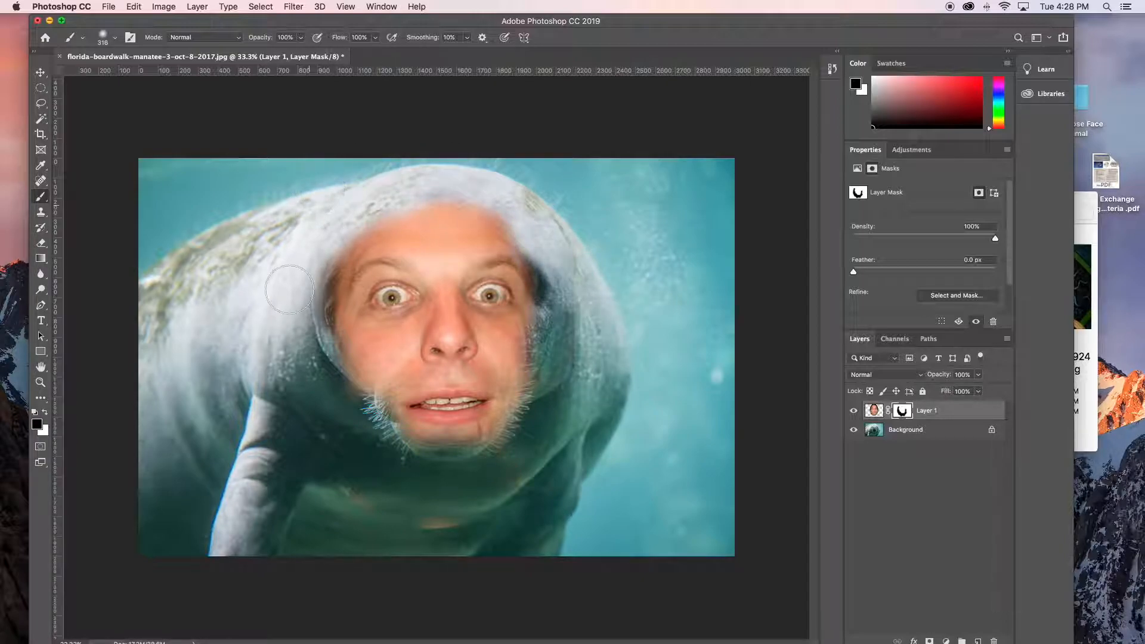
{"action": "mouse_move", "coordinate": [333, 457]}
{"action": "left_mouse_down"}
{"action": "mouse_move", "coordinate": [317, 406]}
{"action": "mouse_move", "coordinate": [347, 460]}
{"action": "mouse_move", "coordinate": [394, 461]}
{"action": "mouse_move", "coordinate": [362, 469]}
{"action": "left_mouse_up"}
{"action": "left_click_drag", "start_coordinate": [534, 340], "coordinate": [560, 314]}
{"action": "mouse_move", "coordinate": [535, 230]}
{"action": "left_mouse_down"}
{"action": "mouse_move", "coordinate": [501, 207]}
{"action": "mouse_move", "coordinate": [384, 200]}
{"action": "mouse_move", "coordinate": [303, 267]}
{"action": "left_mouse_up"}
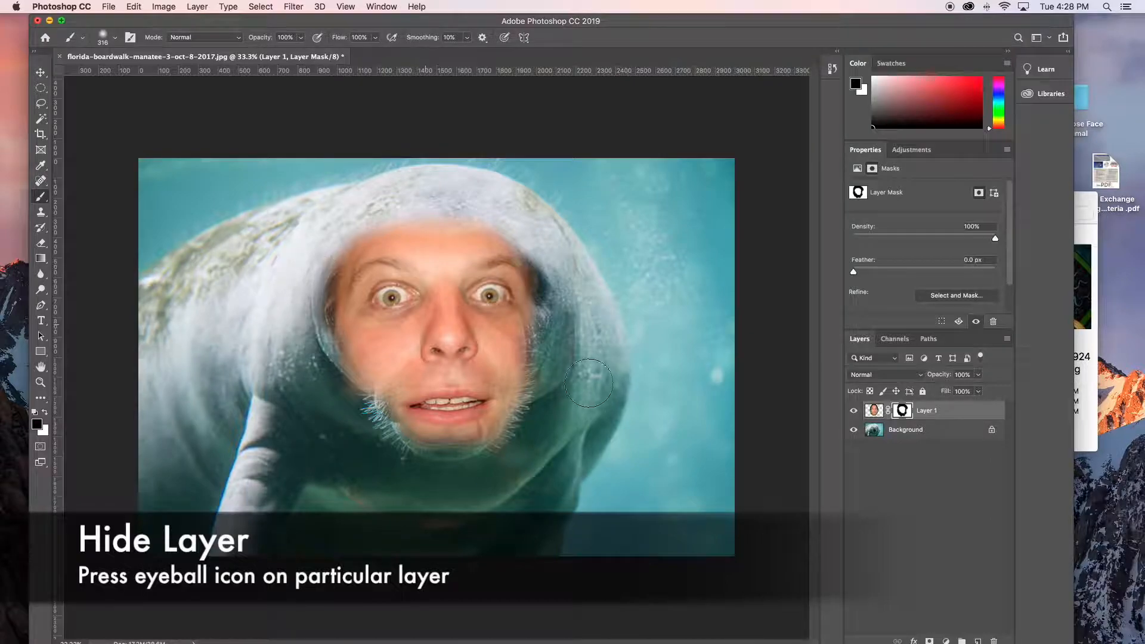
- Hide the face layer and remove the manatee's left-hand eye on the Background layer with an elliptical selection and Content-Aware Fill
{"action": "left_click", "coordinate": [855, 411]}
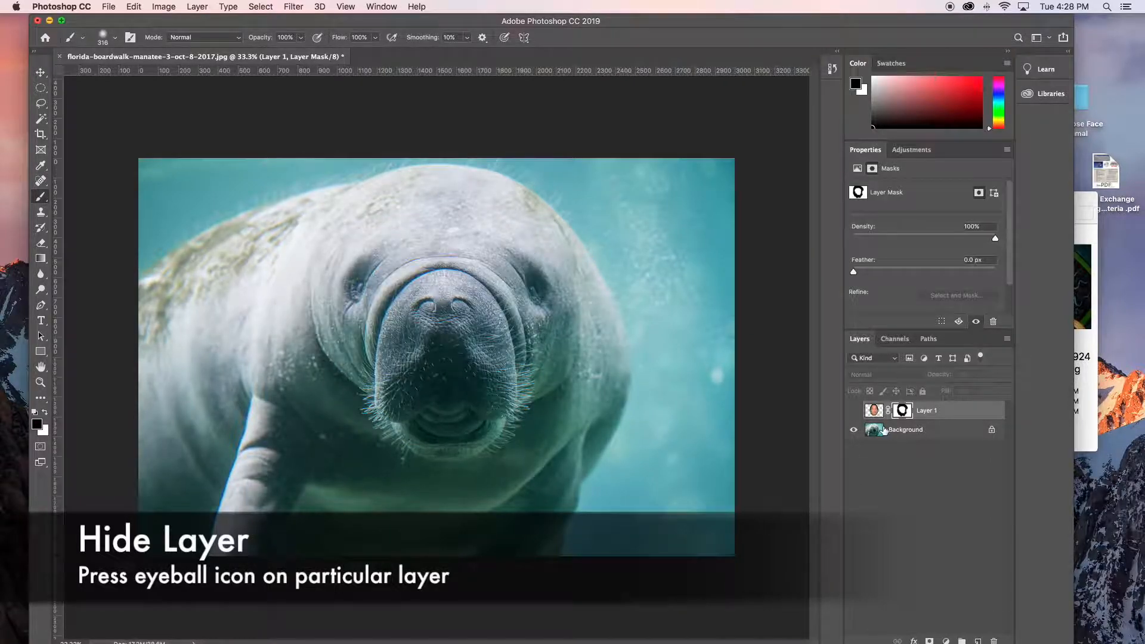
{"action": "key", "text": "m"}
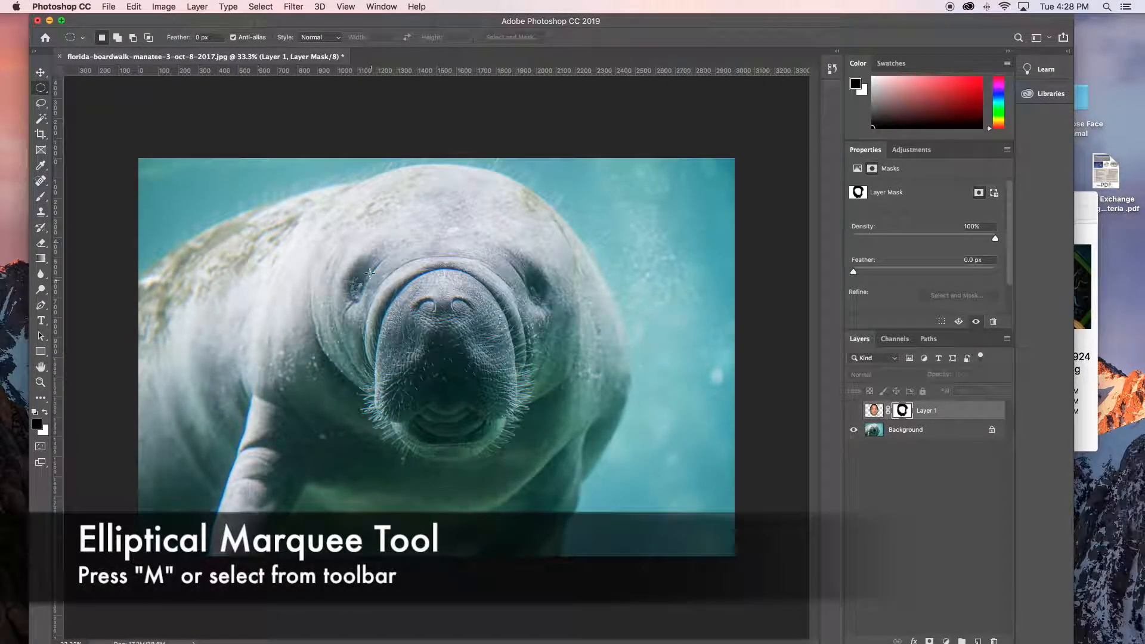
{"action": "left_click_drag", "start_coordinate": [335, 264], "coordinate": [380, 311]}
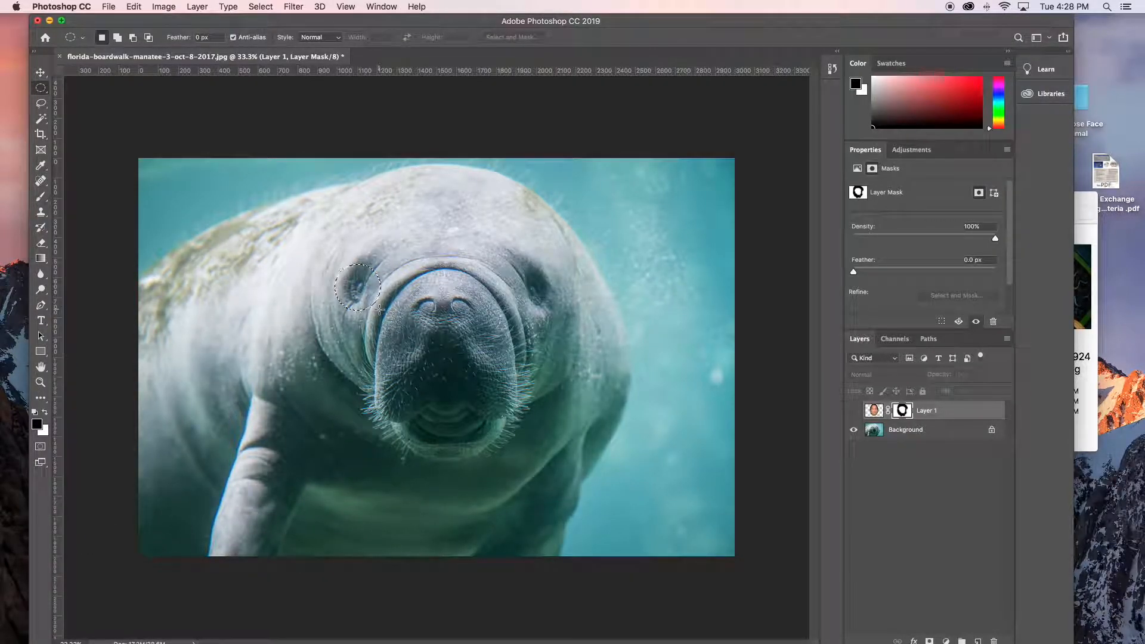
{"action": "left_click", "coordinate": [934, 430]}
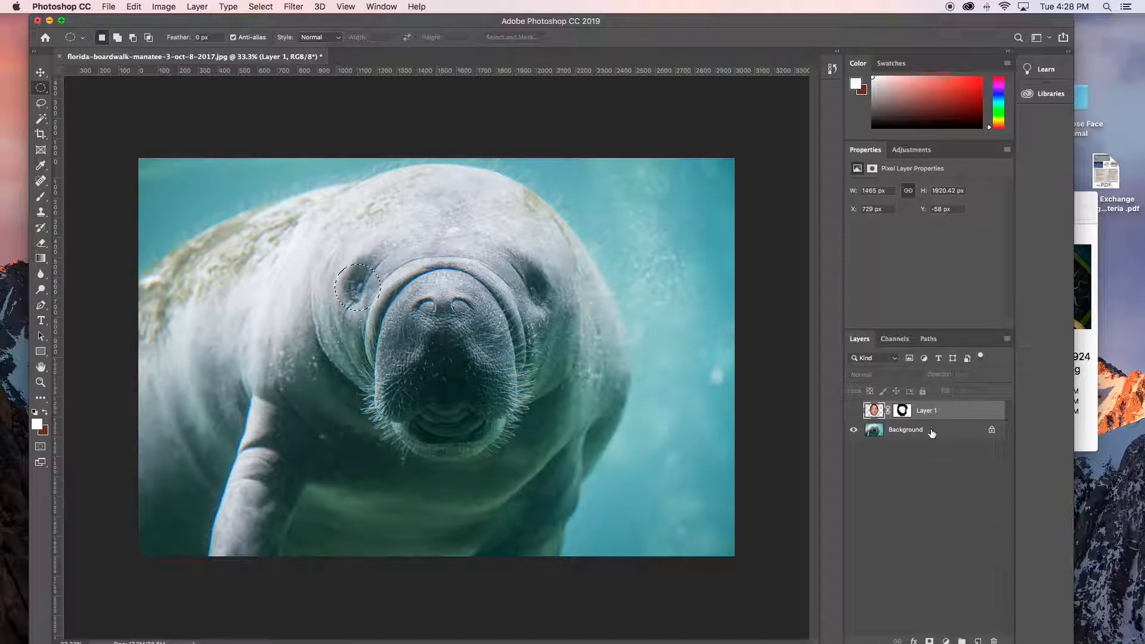
{"action": "left_click", "coordinate": [933, 431]}
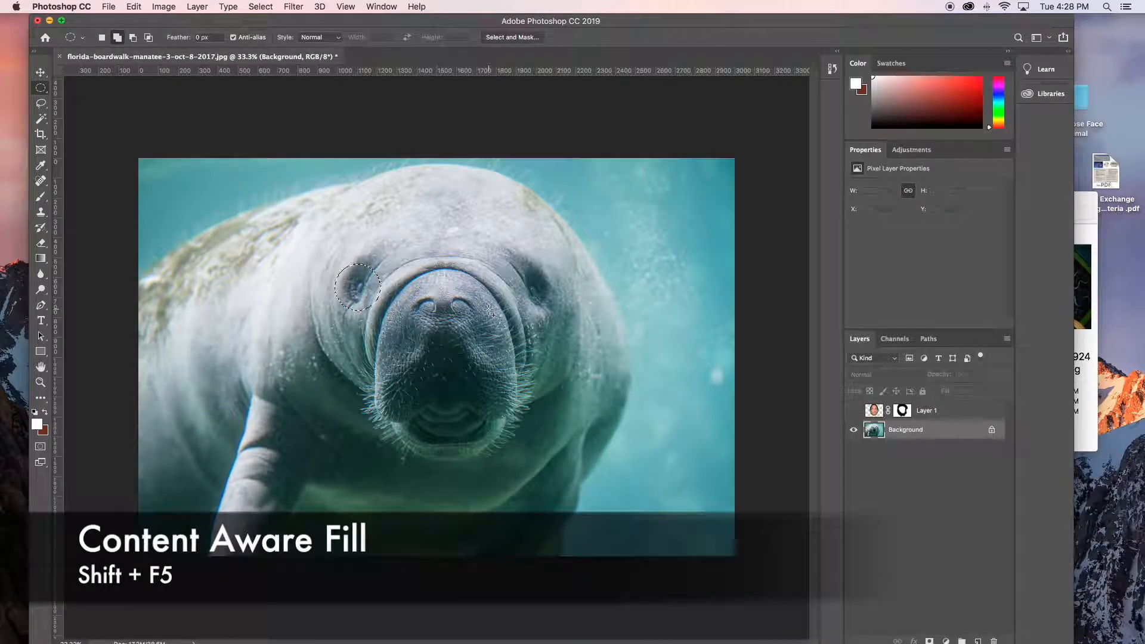
{"action": "key", "text": "shift+F5"}
{"action": "left_click", "coordinate": [651, 260]}
{"action": "key", "text": "m"}
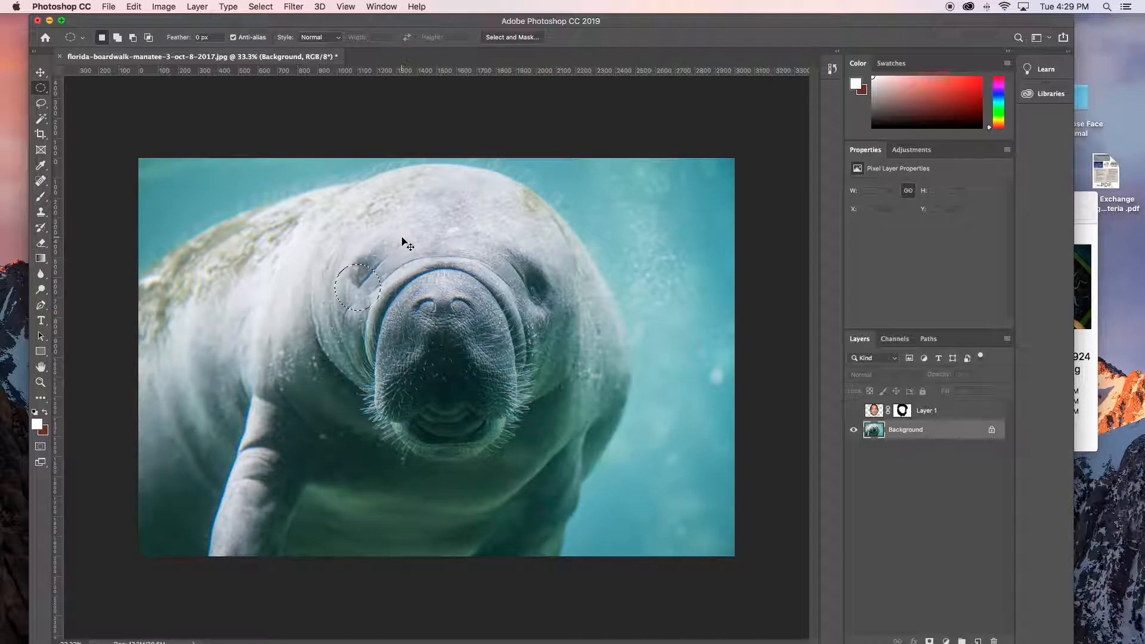
{"action": "key", "text": "super+d"}
- Select the manatee's right-hand eye with an ellipse, remove it with Content-Aware Fill, and clear the selection
{"action": "left_click_drag", "start_coordinate": [505, 245], "coordinate": [567, 328]}
{"action": "left_click", "coordinate": [134, 6]}
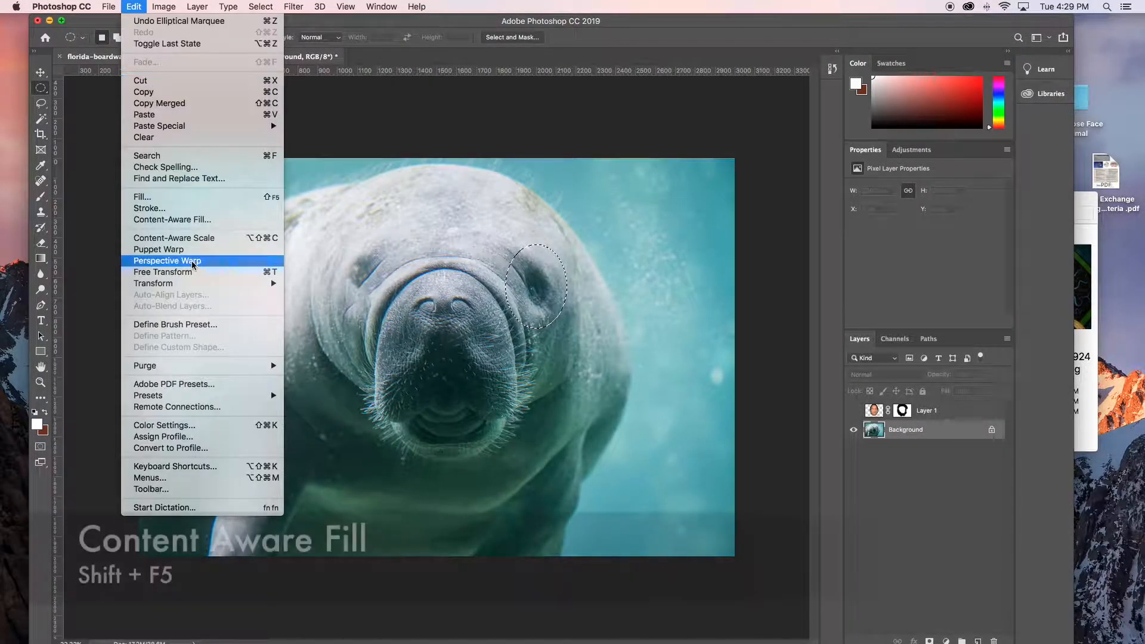
{"action": "left_click", "coordinate": [181, 199]}
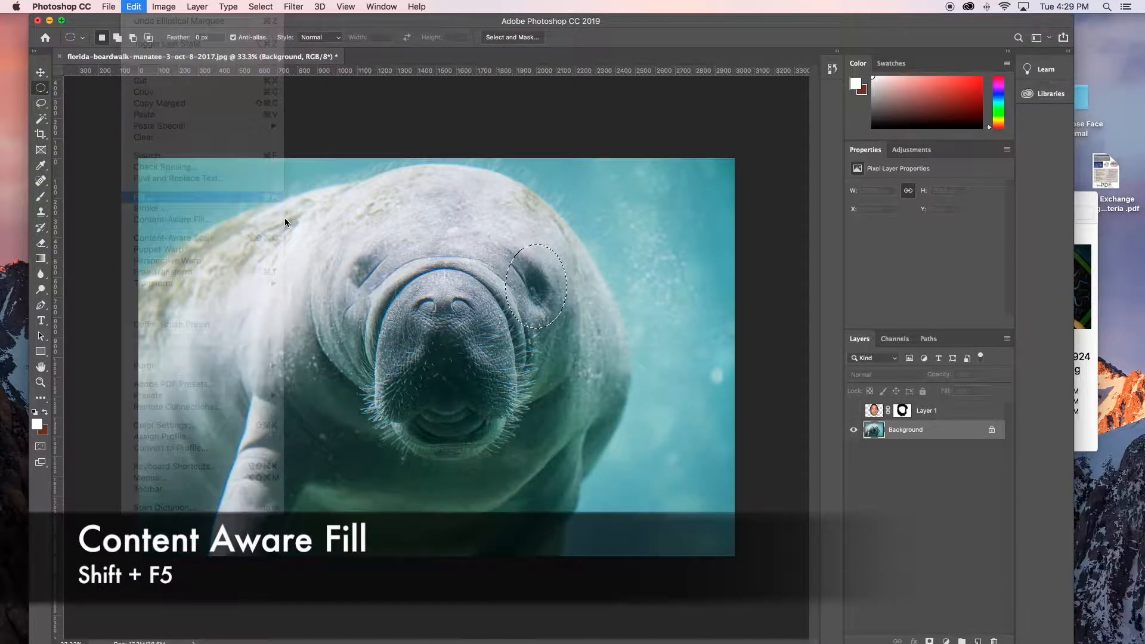
{"action": "left_click", "coordinate": [652, 260]}
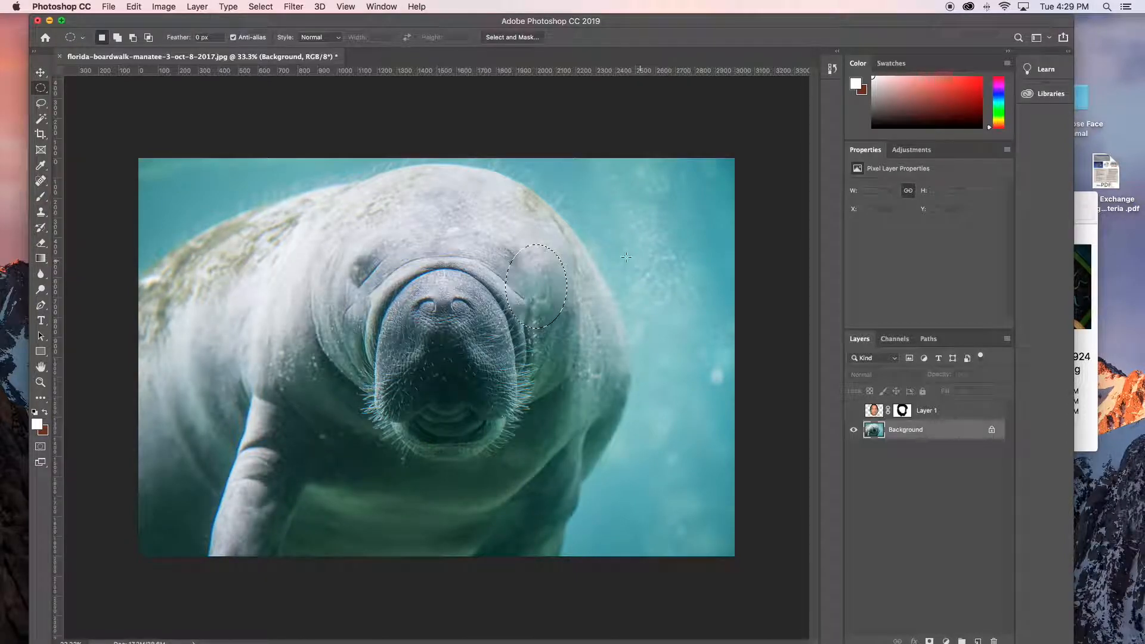
{"action": "key", "text": "v"}
{"action": "key", "text": "super+shift+i"}
{"action": "key", "text": "super+d"}
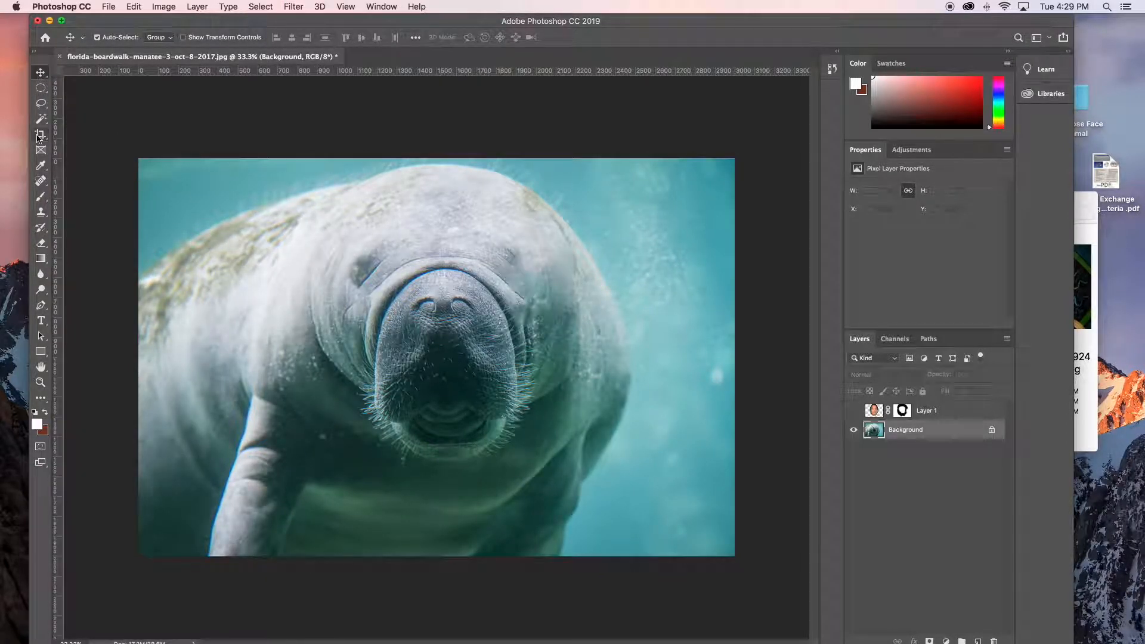
- Remove the dark remnant of the left-hand eye with Content-Aware Fill and show the face layer again
{"action": "left_click", "coordinate": [41, 88]}
{"action": "left_click_drag", "start_coordinate": [344, 254], "coordinate": [391, 292]}
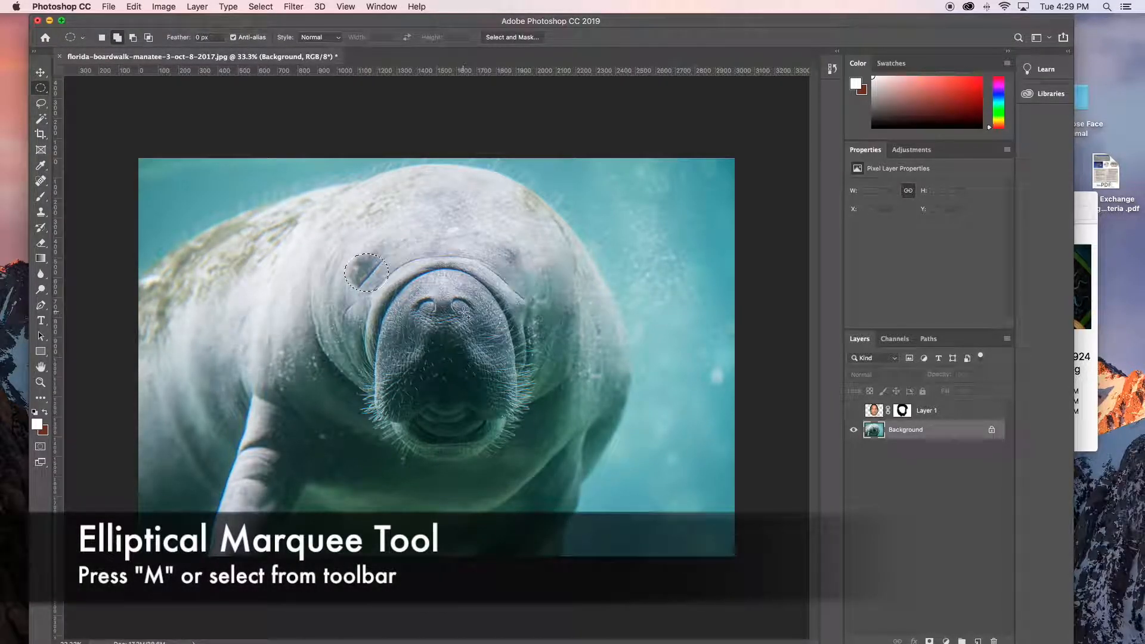
{"action": "key", "text": "shift+F5"}
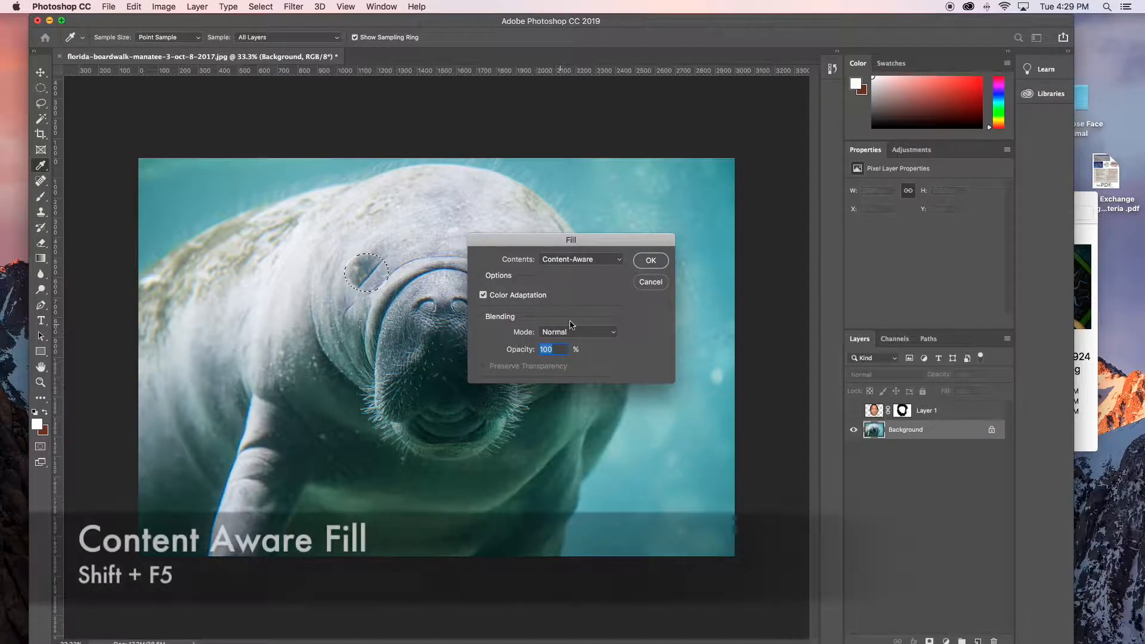
{"action": "key", "text": "Return"}
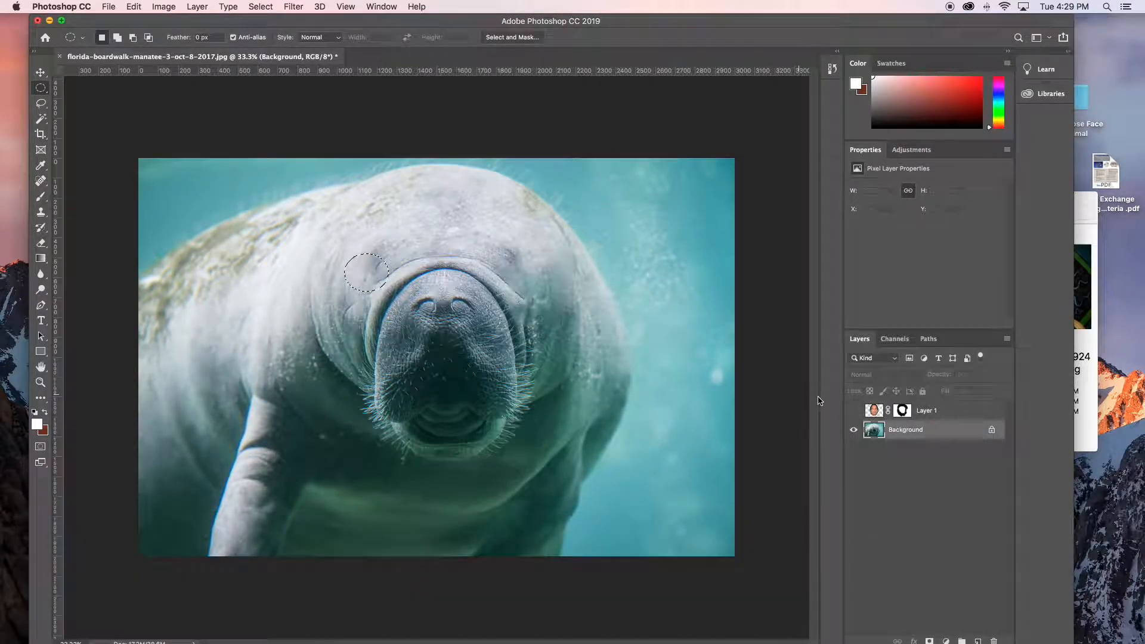
{"action": "left_click", "coordinate": [854, 412]}
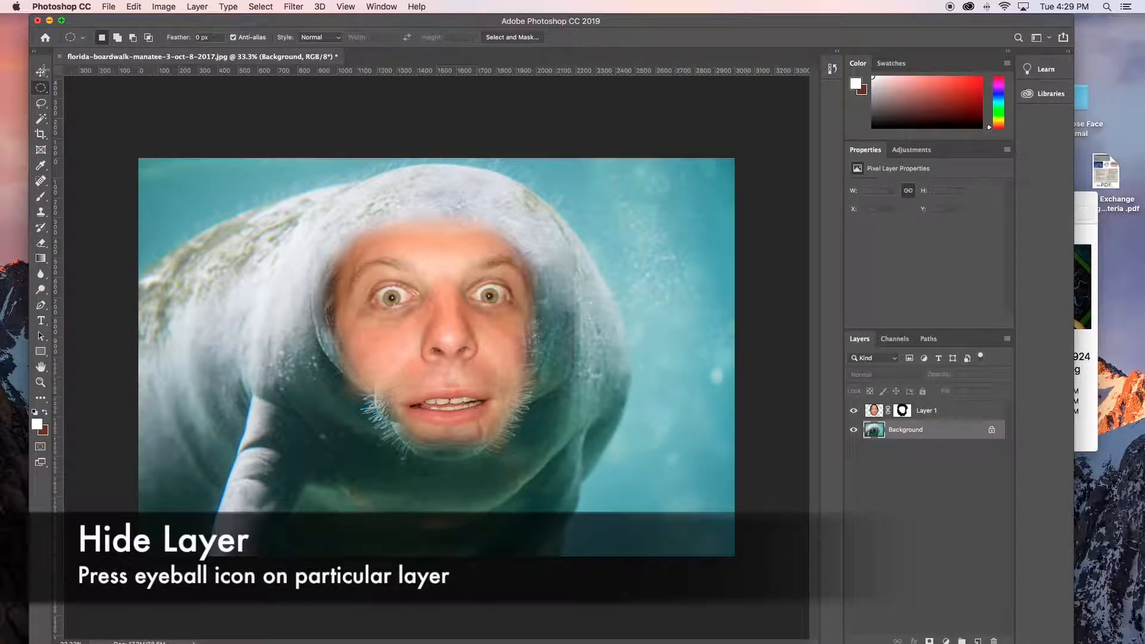
- Flip the face layer horizontally and move it back over the manatee's snout
{"action": "key", "text": "v"}
{"action": "left_click", "coordinate": [447, 334]}
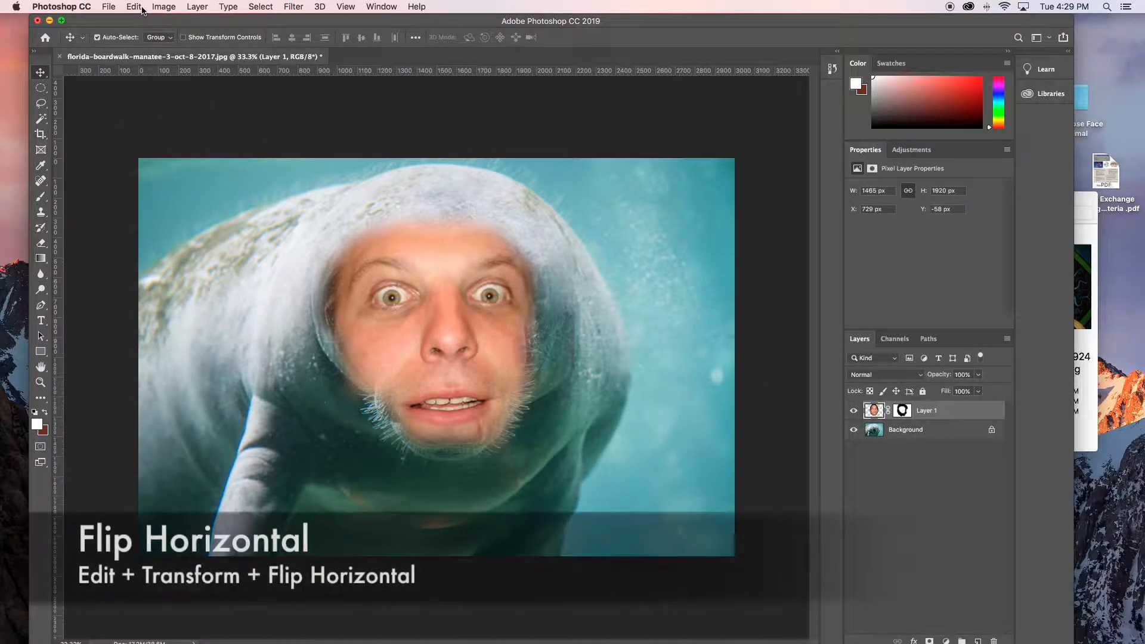
{"action": "left_click", "coordinate": [134, 7]}
{"action": "mouse_move", "coordinate": [179, 287]}
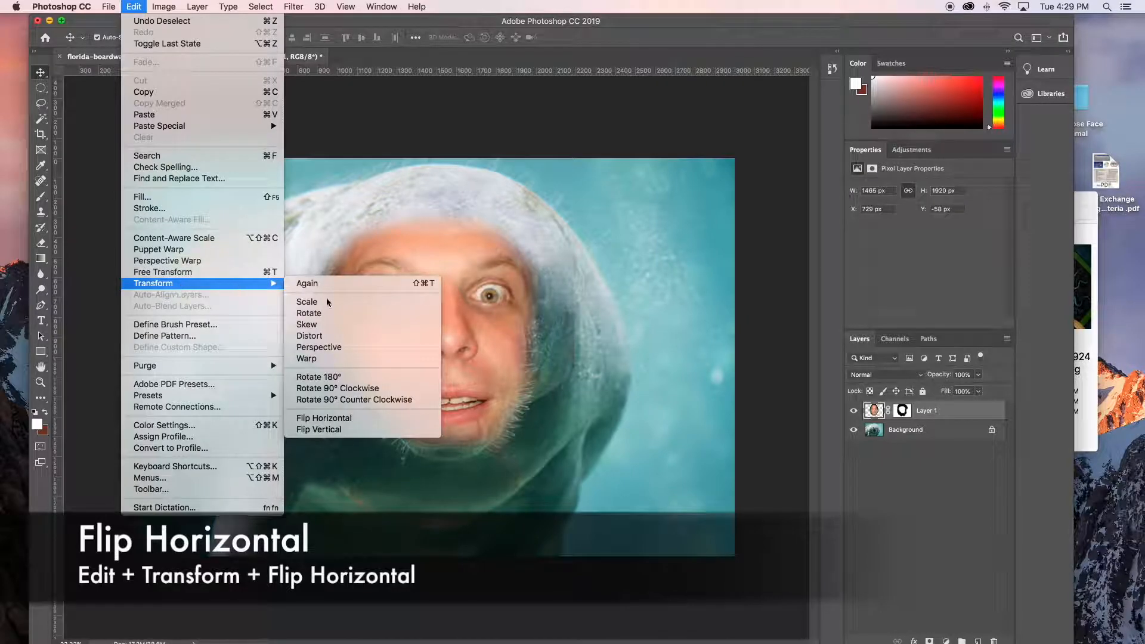
{"action": "left_click", "coordinate": [331, 421]}
{"action": "left_click_drag", "start_coordinate": [430, 387], "coordinate": [449, 385]}
- Rotate the face about -4.09° with Free Transform, recenter it on the snout, and resize it slightly from its sides
{"action": "key", "text": "super+t"}
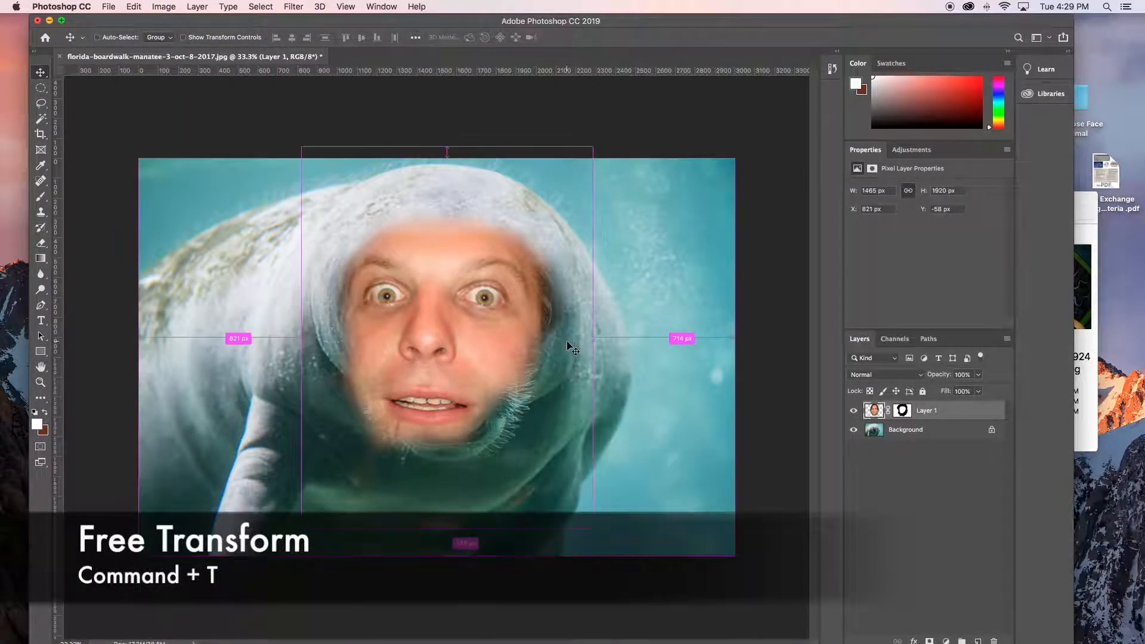
{"action": "left_click_drag", "start_coordinate": [617, 135], "coordinate": [603, 122]}
{"action": "left_click_drag", "start_coordinate": [511, 291], "coordinate": [522, 288]}
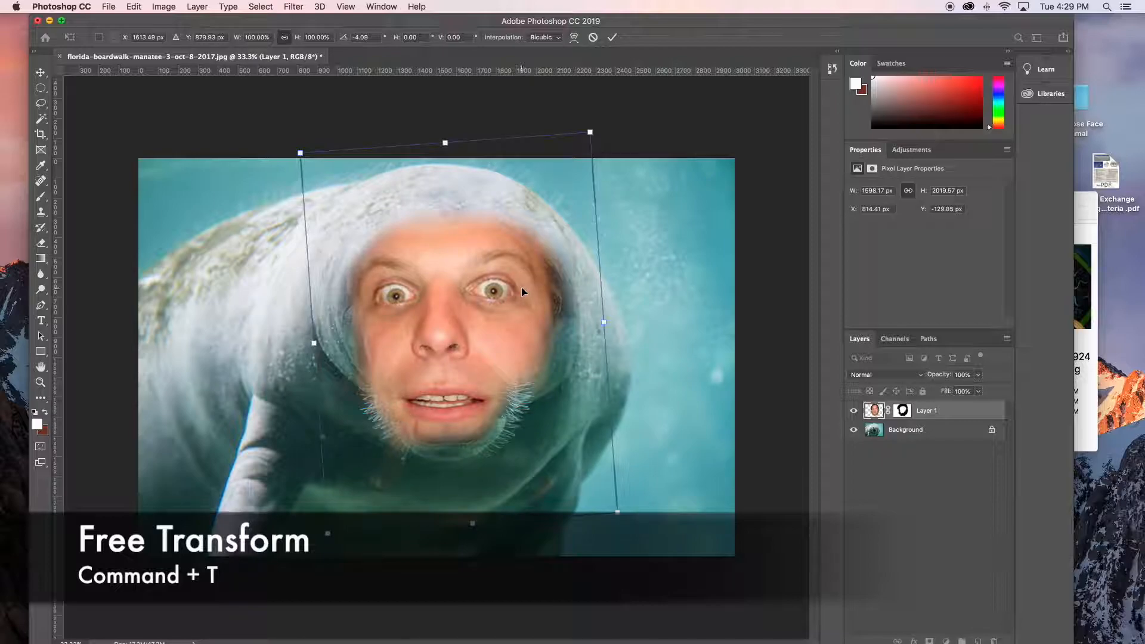
{"action": "left_click_drag", "start_coordinate": [605, 324], "coordinate": [613, 322]}
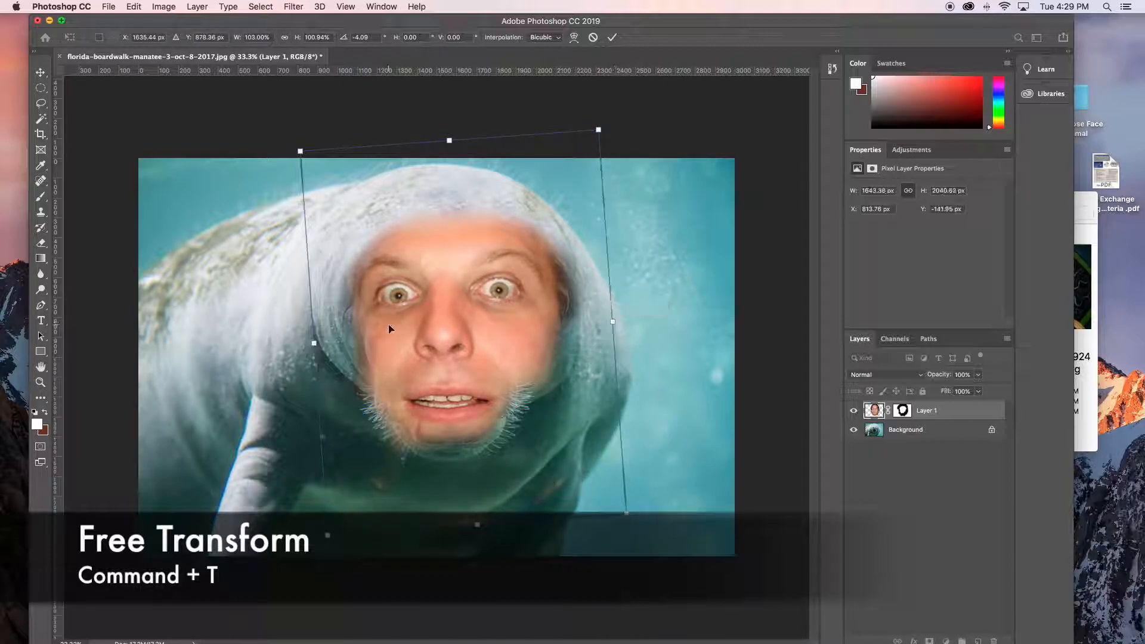
{"action": "left_click_drag", "start_coordinate": [314, 344], "coordinate": [306, 345]}
{"action": "key", "text": "Return"}
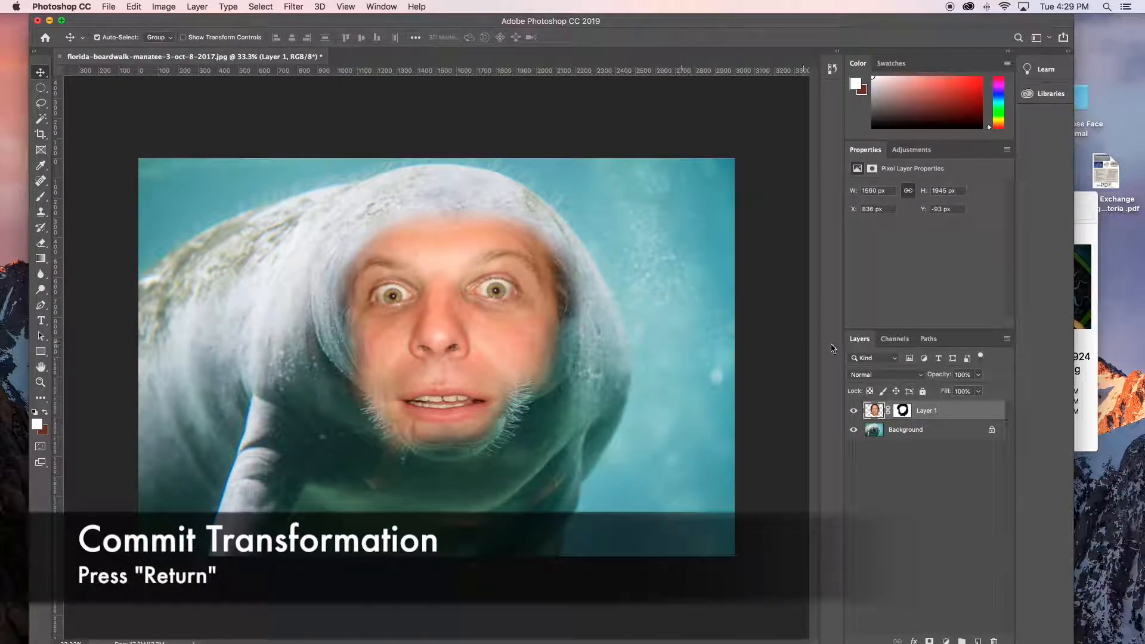
- Paint black on the face layer's mask with a 148 px soft brush to trim the cheeks, jaw, temples and forehead
{"action": "left_click", "coordinate": [902, 411]}
{"action": "key", "text": "d"}
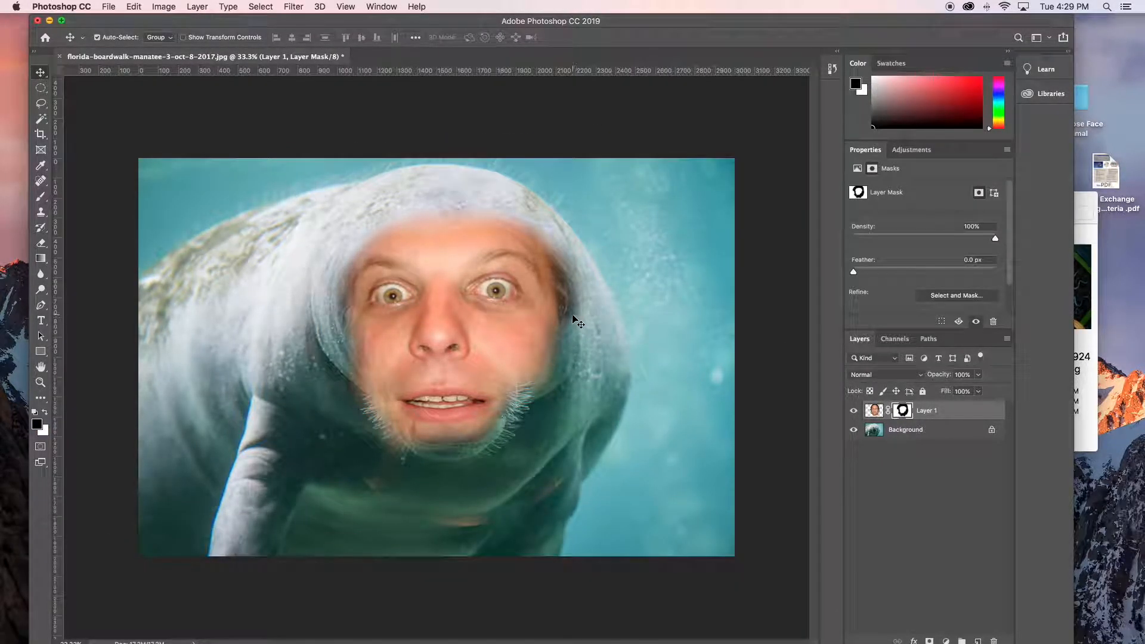
{"action": "key", "text": "b"}
{"action": "mouse_move", "coordinate": [571, 304]}
{"action": "left_mouse_down"}
{"action": "mouse_move", "coordinate": [557, 237]}
{"action": "mouse_move", "coordinate": [577, 252]}
{"action": "mouse_move", "coordinate": [512, 199]}
{"action": "left_mouse_up"}
{"action": "left_click_drag", "start_coordinate": [392, 446], "coordinate": [376, 448]}
{"action": "mouse_move", "coordinate": [384, 446]}
{"action": "left_mouse_down"}
{"action": "mouse_move", "coordinate": [366, 376]}
{"action": "mouse_move", "coordinate": [378, 437]}
{"action": "mouse_move", "coordinate": [396, 452]}
{"action": "mouse_move", "coordinate": [360, 399]}
{"action": "mouse_move", "coordinate": [364, 363]}
{"action": "left_mouse_up"}
{"action": "mouse_move", "coordinate": [535, 395]}
{"action": "left_mouse_down"}
{"action": "mouse_move", "coordinate": [516, 427]}
{"action": "mouse_move", "coordinate": [519, 364]}
{"action": "mouse_move", "coordinate": [548, 347]}
{"action": "mouse_move", "coordinate": [550, 333]}
{"action": "mouse_move", "coordinate": [533, 350]}
{"action": "mouse_move", "coordinate": [561, 299]}
{"action": "left_mouse_up"}
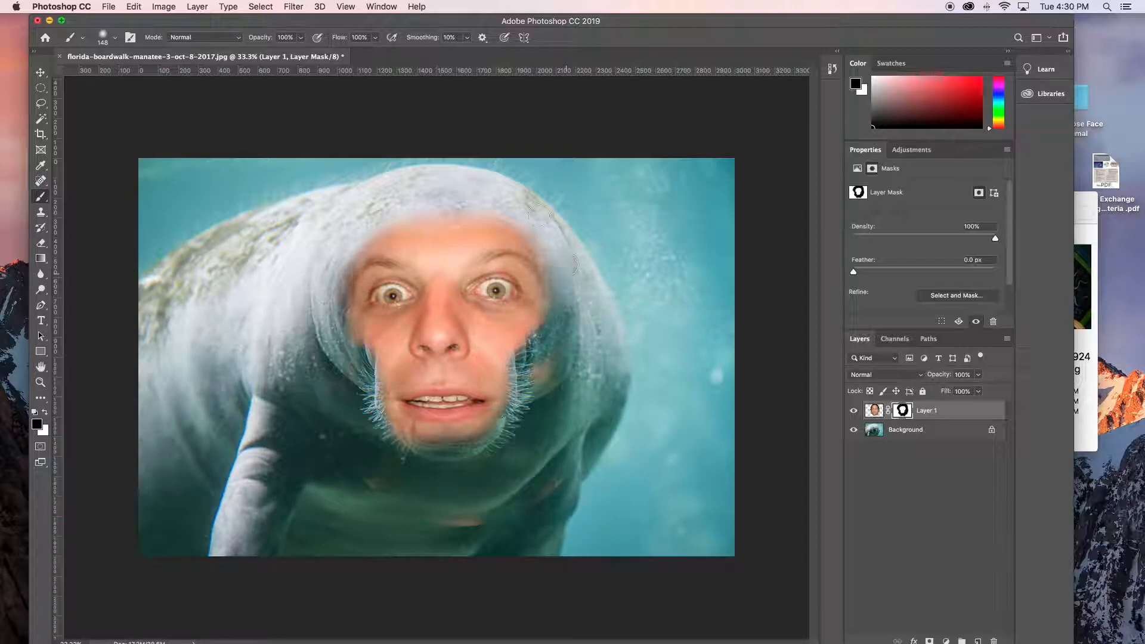
{"action": "mouse_move", "coordinate": [418, 215]}
{"action": "left_mouse_down"}
{"action": "mouse_move", "coordinate": [303, 255]}
{"action": "mouse_move", "coordinate": [329, 286]}
{"action": "mouse_move", "coordinate": [329, 360]}
{"action": "mouse_move", "coordinate": [321, 254]}
{"action": "mouse_move", "coordinate": [343, 349]}
{"action": "mouse_move", "coordinate": [311, 310]}
{"action": "mouse_move", "coordinate": [369, 334]}
{"action": "mouse_move", "coordinate": [393, 324]}
{"action": "mouse_move", "coordinate": [363, 314]}
{"action": "mouse_move", "coordinate": [375, 274]}
{"action": "left_mouse_up"}
- Paint white on the mask to restore skin around the eyes and brow, and black to clean up beneath the chin
{"action": "key", "text": "x"}
{"action": "mouse_move", "coordinate": [516, 305]}
{"action": "left_mouse_down"}
{"action": "mouse_move", "coordinate": [541, 283]}
{"action": "mouse_move", "coordinate": [528, 262]}
{"action": "mouse_move", "coordinate": [499, 252]}
{"action": "left_mouse_up"}
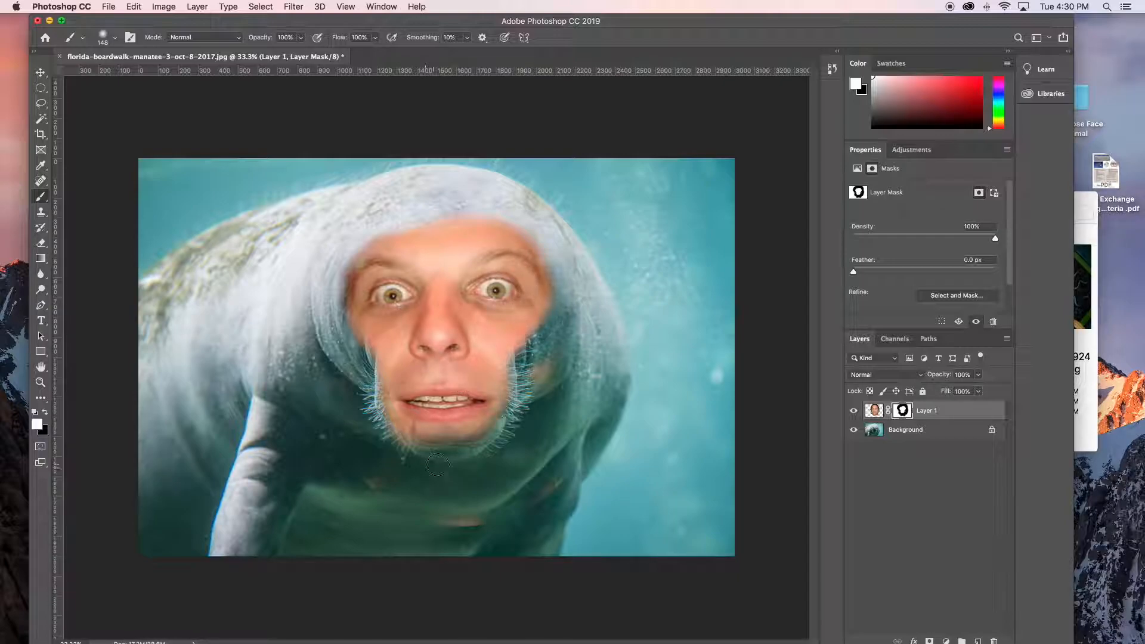
{"action": "key", "text": "x"}
{"action": "mouse_move", "coordinate": [435, 460]}
{"action": "left_mouse_down"}
{"action": "mouse_move", "coordinate": [410, 440]}
{"action": "mouse_move", "coordinate": [388, 455]}
{"action": "mouse_move", "coordinate": [393, 446]}
{"action": "left_mouse_up"}
- Lower the brush opacity to 15% and paint black over both cheeks on the mask to blend them into the snout
{"action": "left_click", "coordinate": [300, 37]}
{"action": "left_click_drag", "start_coordinate": [303, 53], "coordinate": [256, 56]}
{"action": "left_click", "coordinate": [384, 377]}
{"action": "mouse_move", "coordinate": [389, 366]}
{"action": "left_mouse_down"}
{"action": "mouse_move", "coordinate": [394, 347]}
{"action": "mouse_move", "coordinate": [357, 341]}
{"action": "left_mouse_up"}
{"action": "mouse_move", "coordinate": [500, 365]}
{"action": "left_mouse_down"}
{"action": "mouse_move", "coordinate": [507, 352]}
{"action": "mouse_move", "coordinate": [494, 332]}
{"action": "mouse_move", "coordinate": [519, 340]}
{"action": "mouse_move", "coordinate": [550, 327]}
{"action": "left_mouse_up"}
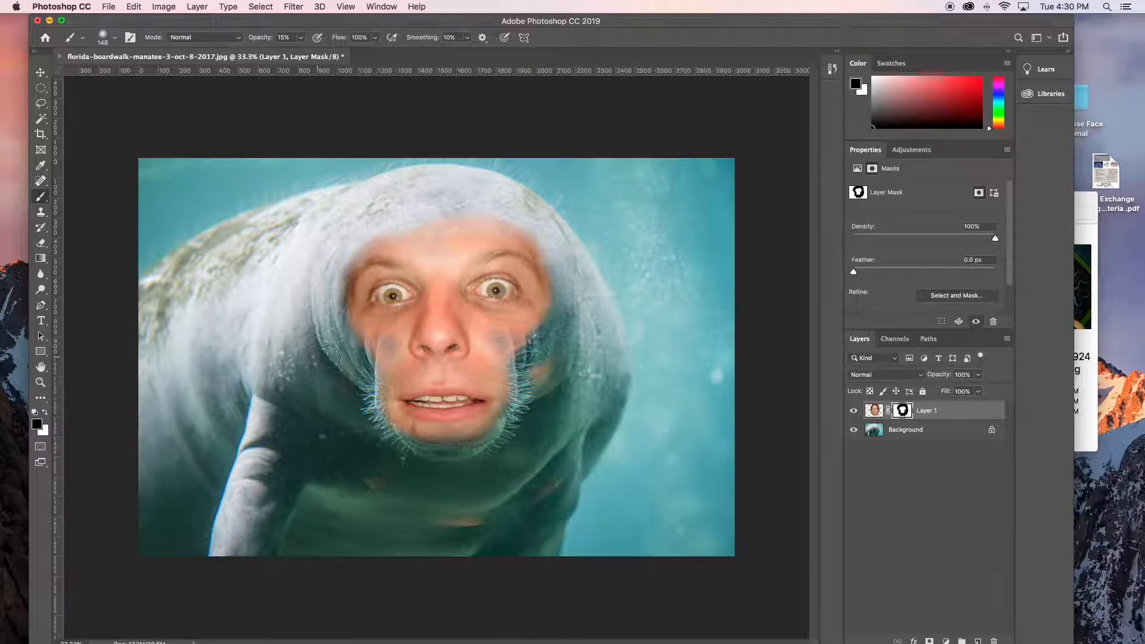
- Soften the face's left-hand temple and cheek edge on the mask, alternating white and black strokes at 15% brush opacity
{"action": "key", "text": "x"}
{"action": "left_click_drag", "start_coordinate": [352, 296], "coordinate": [353, 279]}
{"action": "left_click_drag", "start_coordinate": [357, 339], "coordinate": [365, 349]}
{"action": "key", "text": "x"}
{"action": "mouse_move", "coordinate": [343, 303]}
{"action": "left_mouse_down"}
{"action": "mouse_move", "coordinate": [345, 271]}
{"action": "mouse_move", "coordinate": [338, 322]}
{"action": "mouse_move", "coordinate": [349, 246]}
{"action": "mouse_move", "coordinate": [338, 324]}
{"action": "left_mouse_up"}
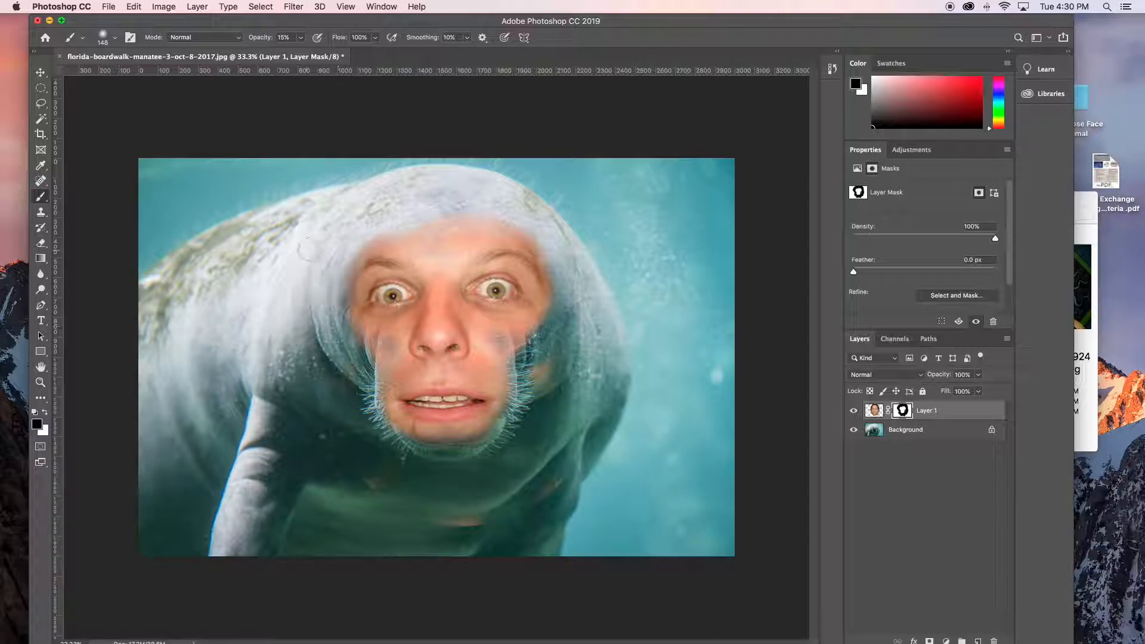
{"action": "left_click_drag", "start_coordinate": [354, 265], "coordinate": [360, 262]}
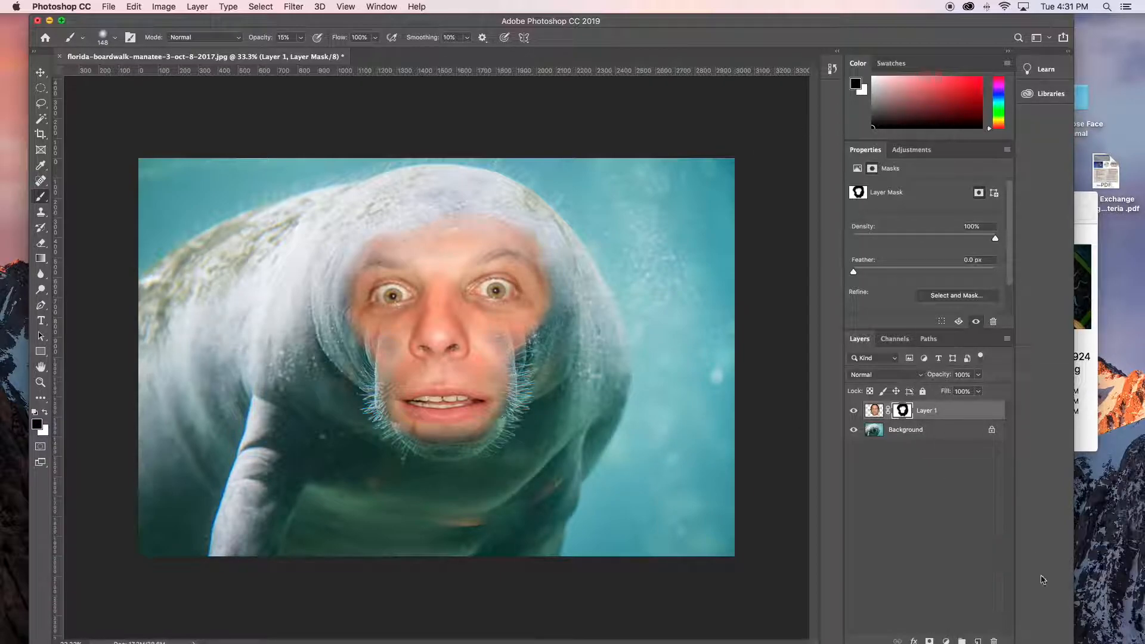
- Shorten the application window so that its lower edge fits on the screen
{"action": "left_click_drag", "start_coordinate": [1068, 641], "coordinate": [1068, 614]}
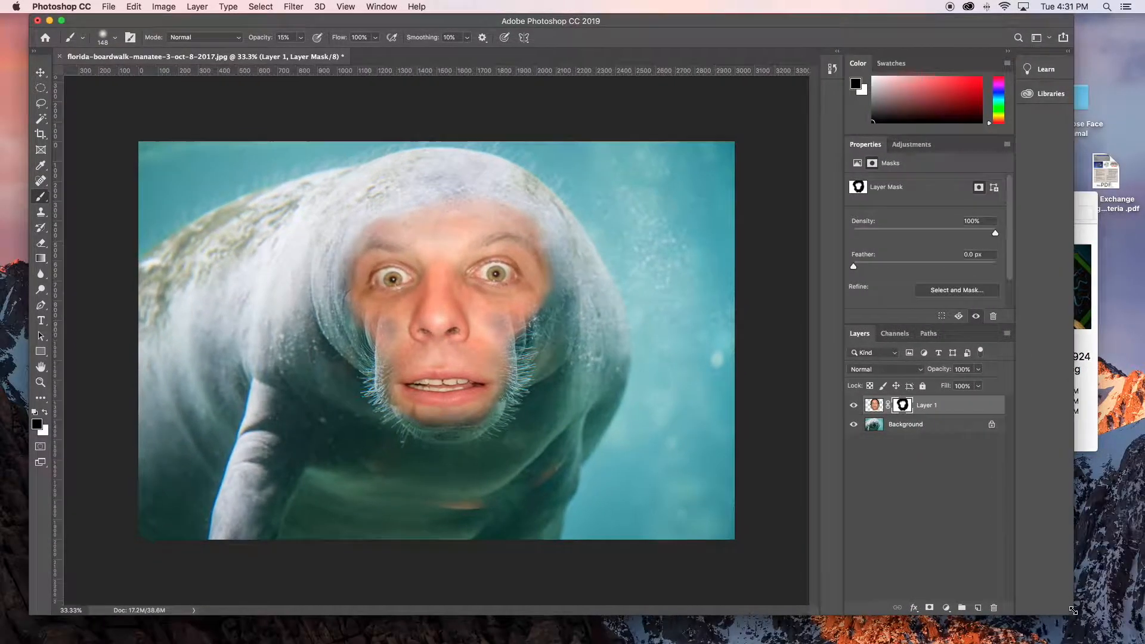
- Add a Levels adjustment layer above the face layer and clip it to the face
{"action": "left_click", "coordinate": [946, 607]}
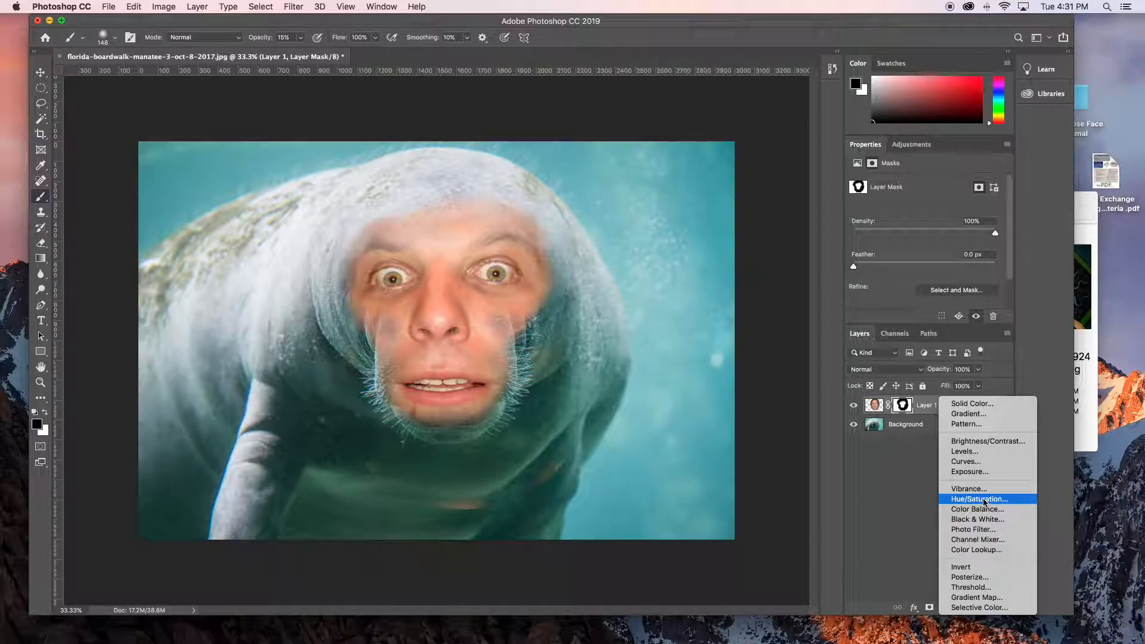
{"action": "left_click", "coordinate": [984, 451]}
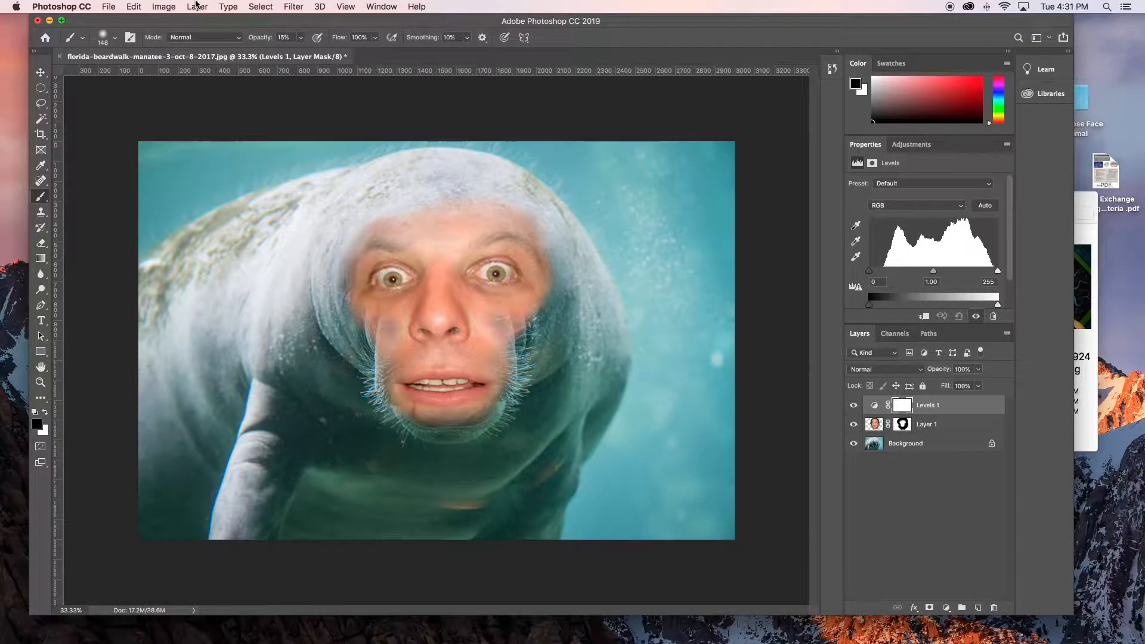
{"action": "left_click", "coordinate": [197, 7]}
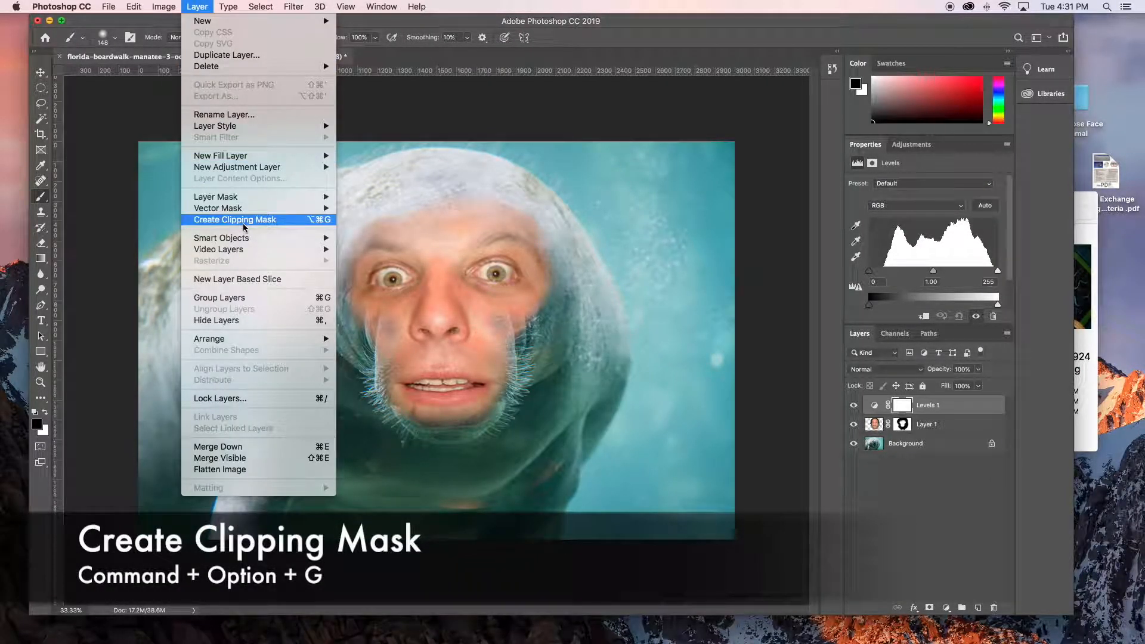
{"action": "left_click", "coordinate": [243, 224]}
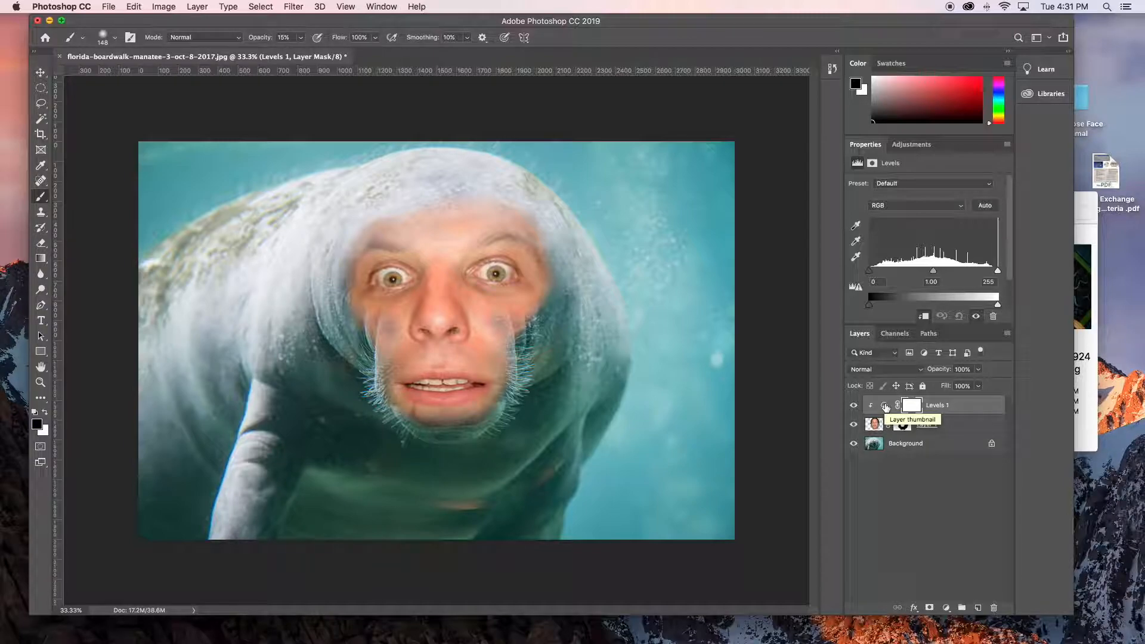
- Set the clipped Levels layer's midtones to 0.69 in Red, 1.20 in Green and 1.81 in Blue
{"action": "left_click", "coordinate": [885, 405]}
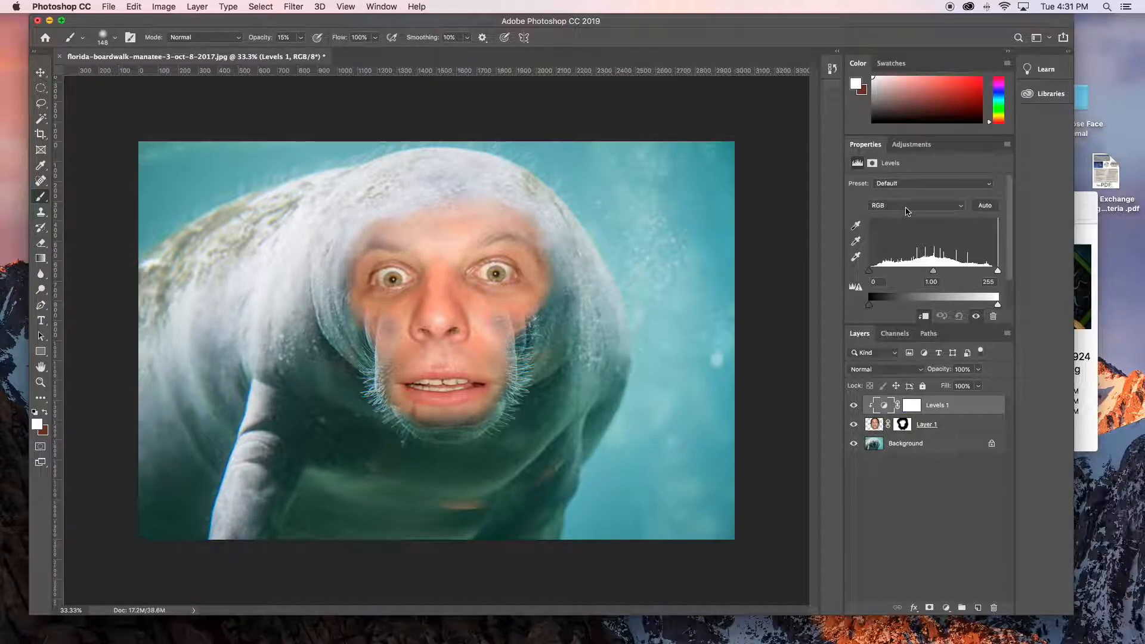
{"action": "left_click", "coordinate": [906, 212]}
{"action": "left_click", "coordinate": [906, 214]}
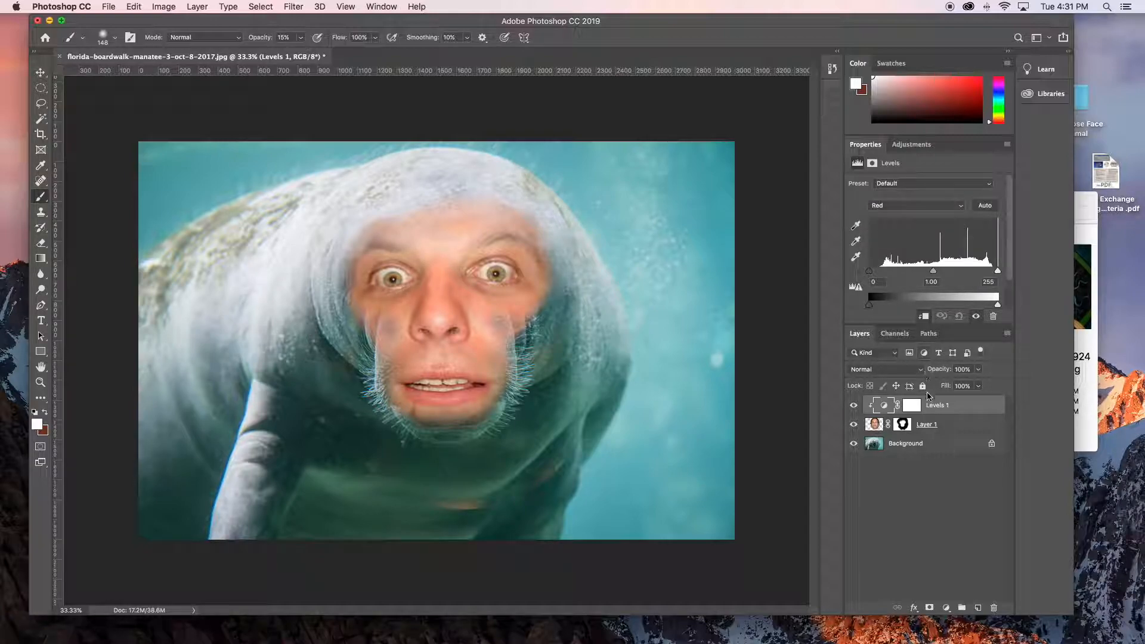
{"action": "left_click_drag", "start_coordinate": [939, 271], "coordinate": [948, 275]}
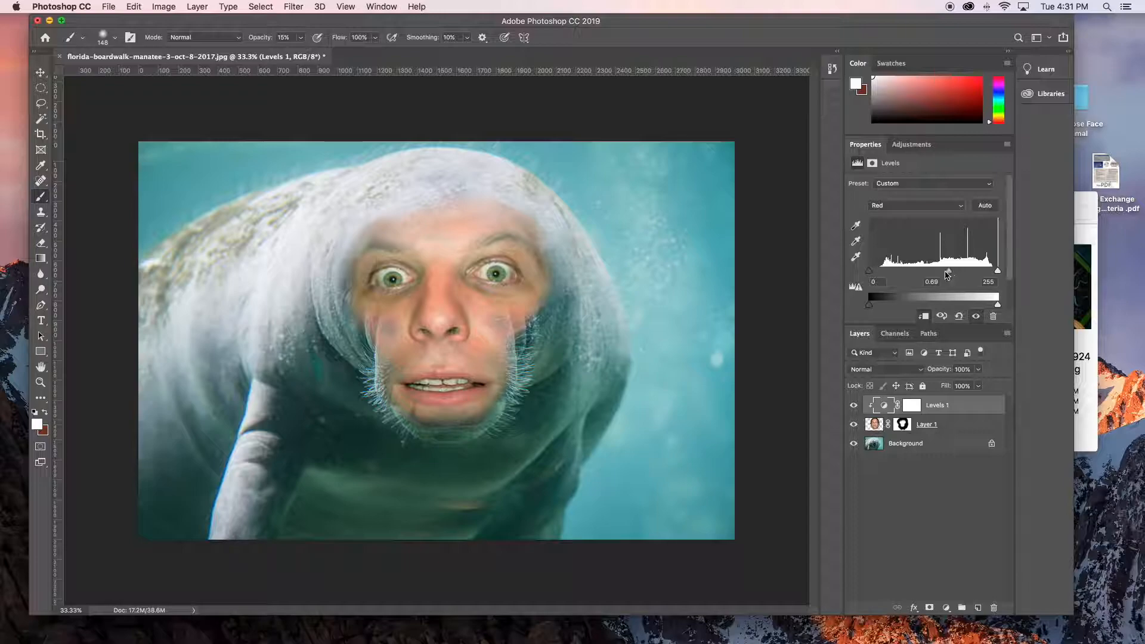
{"action": "left_click", "coordinate": [919, 207]}
{"action": "left_click", "coordinate": [915, 215]}
{"action": "left_click_drag", "start_coordinate": [933, 274], "coordinate": [927, 274]}
{"action": "left_click", "coordinate": [916, 206]}
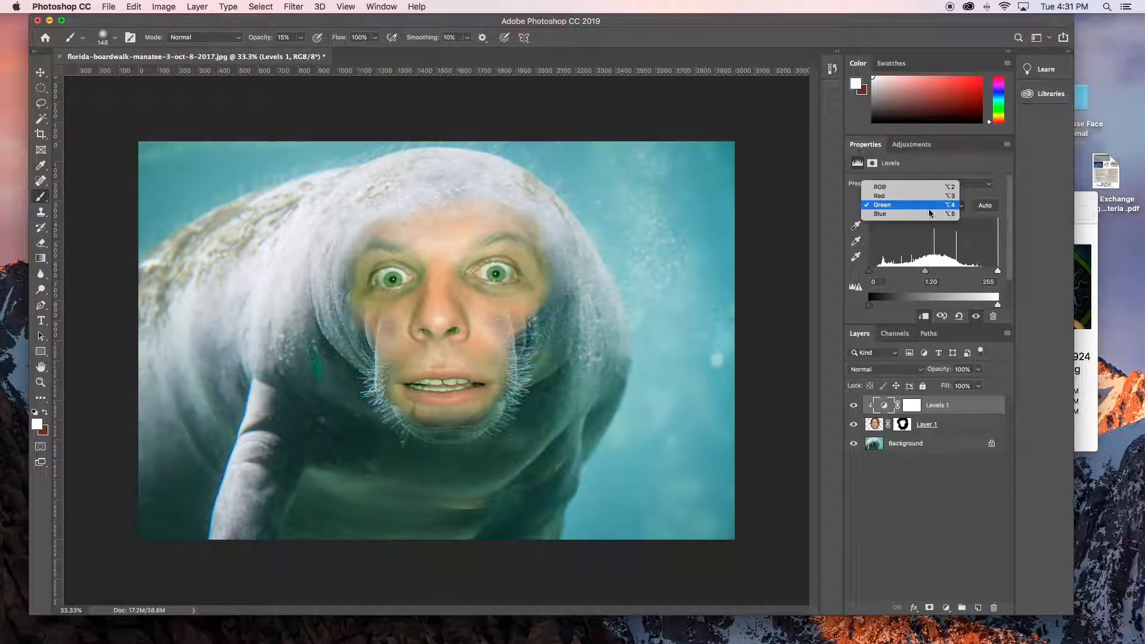
{"action": "left_click", "coordinate": [915, 214]}
{"action": "left_click_drag", "start_coordinate": [906, 273], "coordinate": [901, 273]}
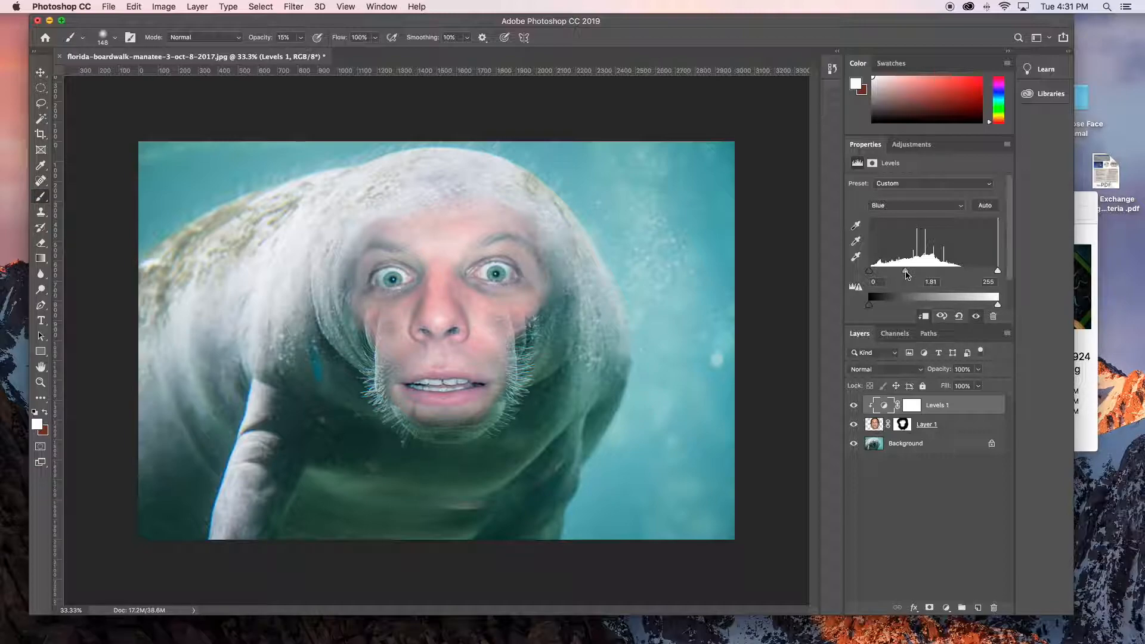
- Refine the face's Levels midtones to 0.55 in the Red channel and 1.96 in the Blue channel
{"action": "left_click", "coordinate": [916, 206]}
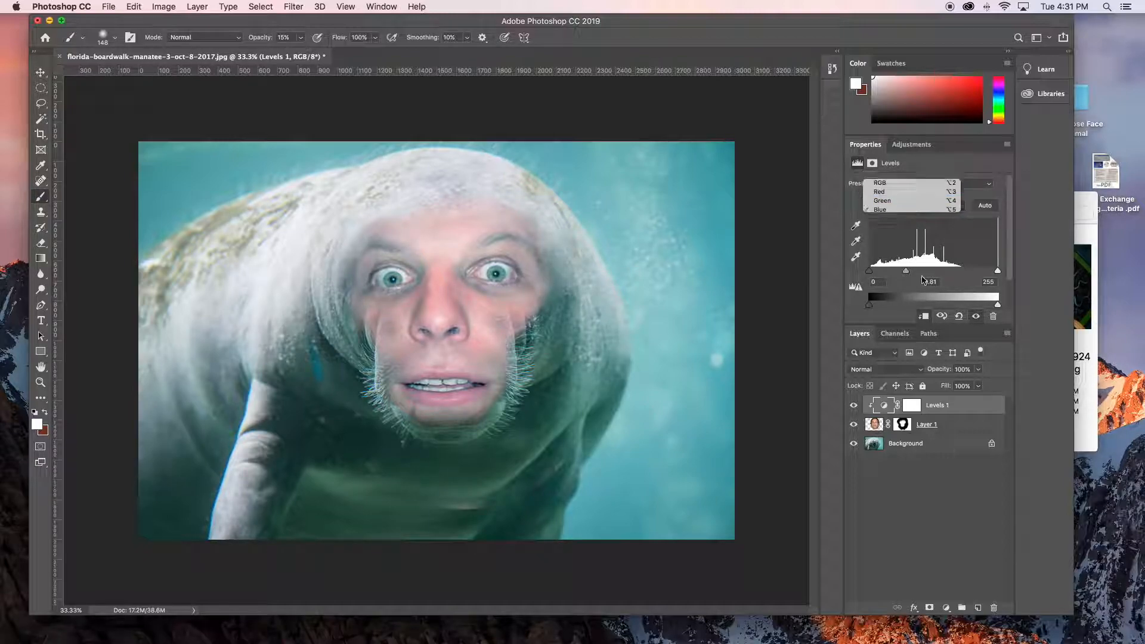
{"action": "left_click", "coordinate": [907, 186]}
{"action": "left_click_drag", "start_coordinate": [952, 273], "coordinate": [940, 275]}
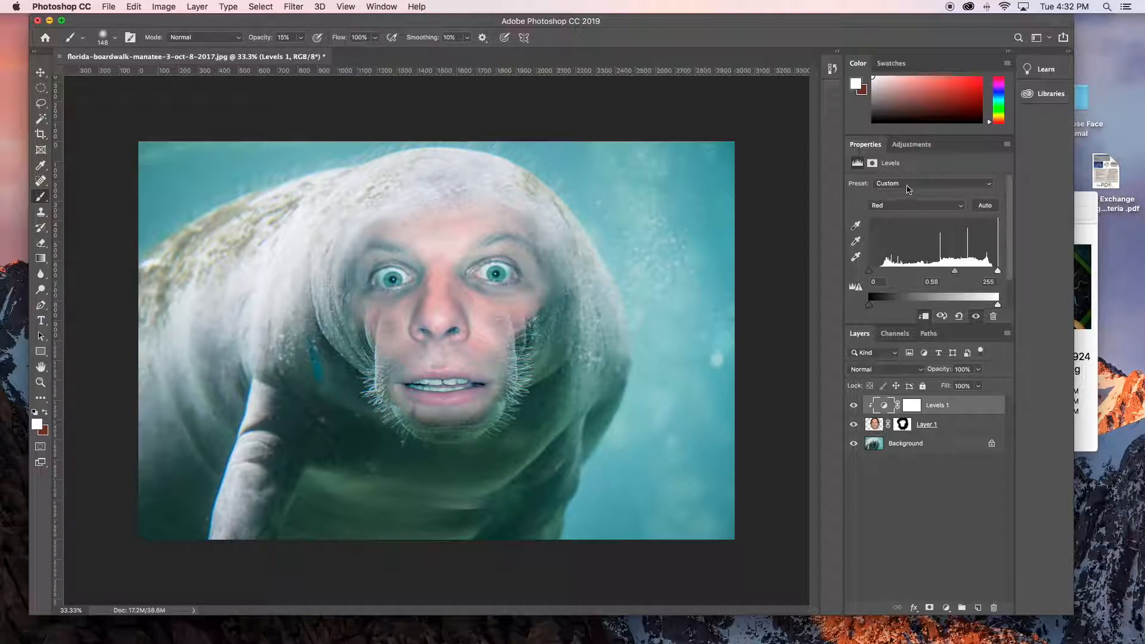
{"action": "left_click", "coordinate": [908, 207]}
{"action": "left_click", "coordinate": [894, 218]}
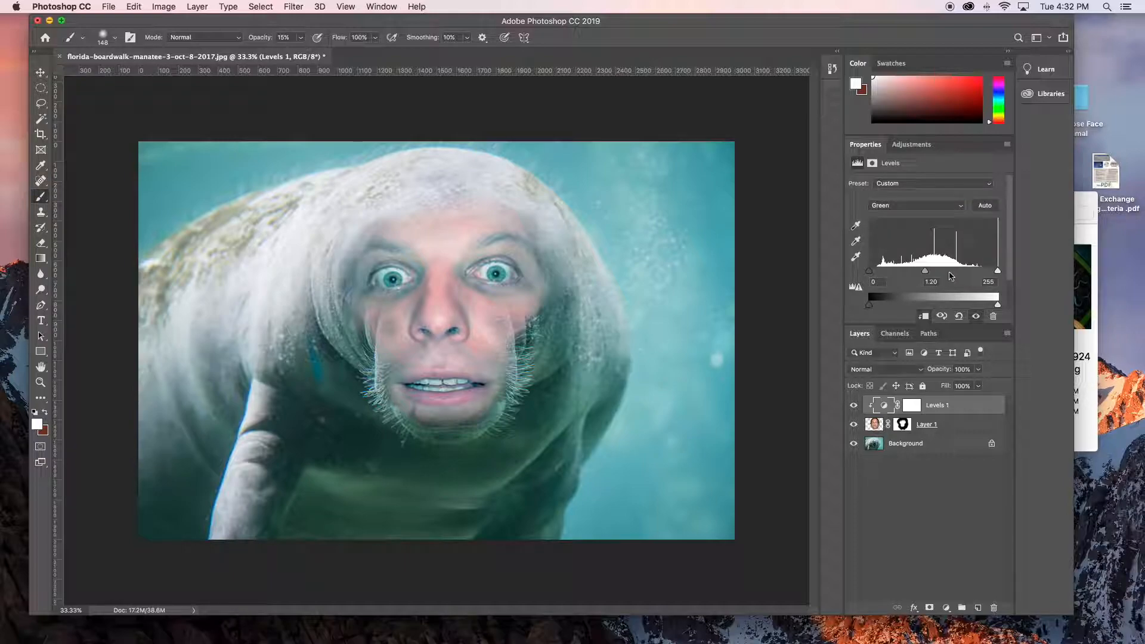
{"action": "mouse_move", "coordinate": [926, 275]}
{"action": "left_mouse_down"}
{"action": "mouse_move", "coordinate": [912, 275]}
{"action": "mouse_move", "coordinate": [927, 276]}
{"action": "left_mouse_up"}
{"action": "left_click", "coordinate": [911, 207]}
{"action": "left_click", "coordinate": [910, 215]}
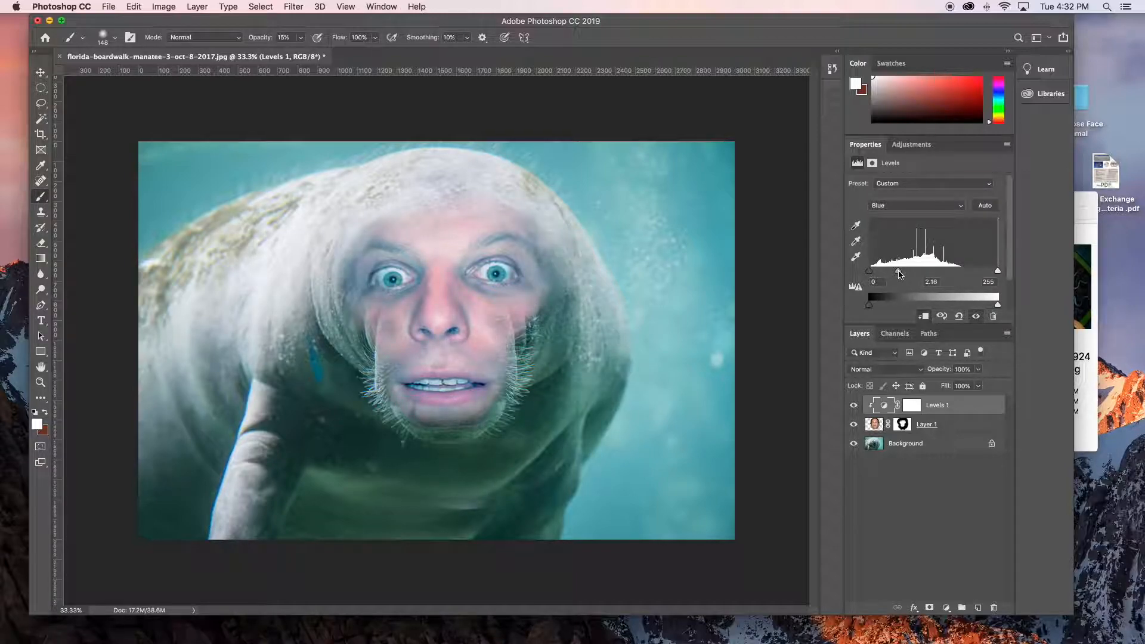
- Set the Green midtones to 1.35 and raise the black output level of the Blue channel in the face's Levels adjustment
{"action": "left_click", "coordinate": [905, 206]}
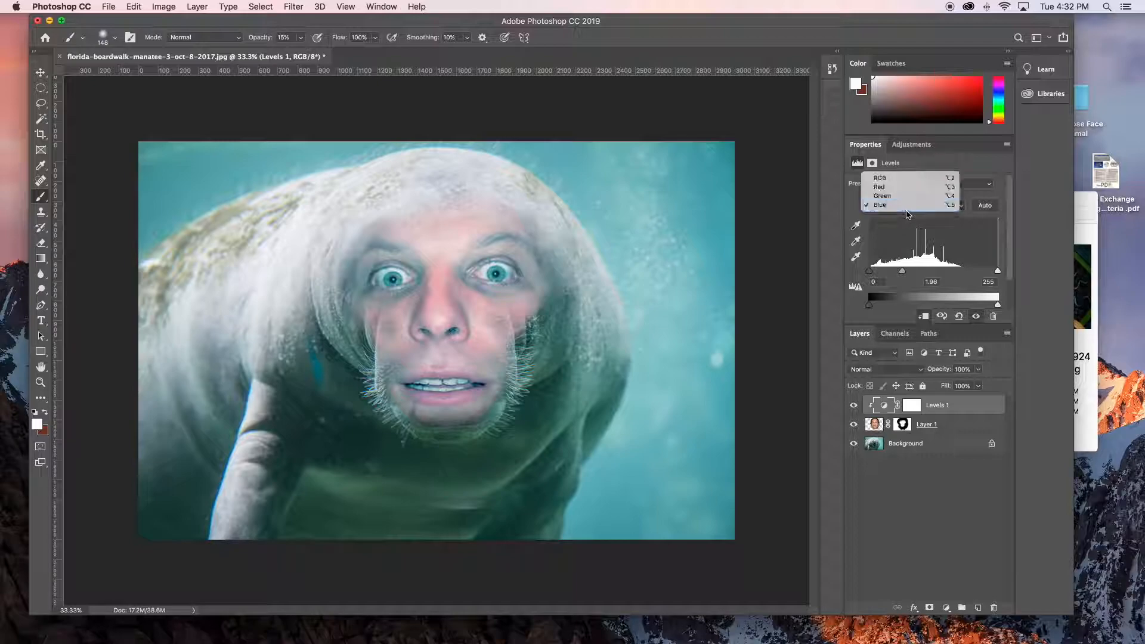
{"action": "left_click", "coordinate": [904, 198]}
{"action": "left_click_drag", "start_coordinate": [926, 272], "coordinate": [914, 273]}
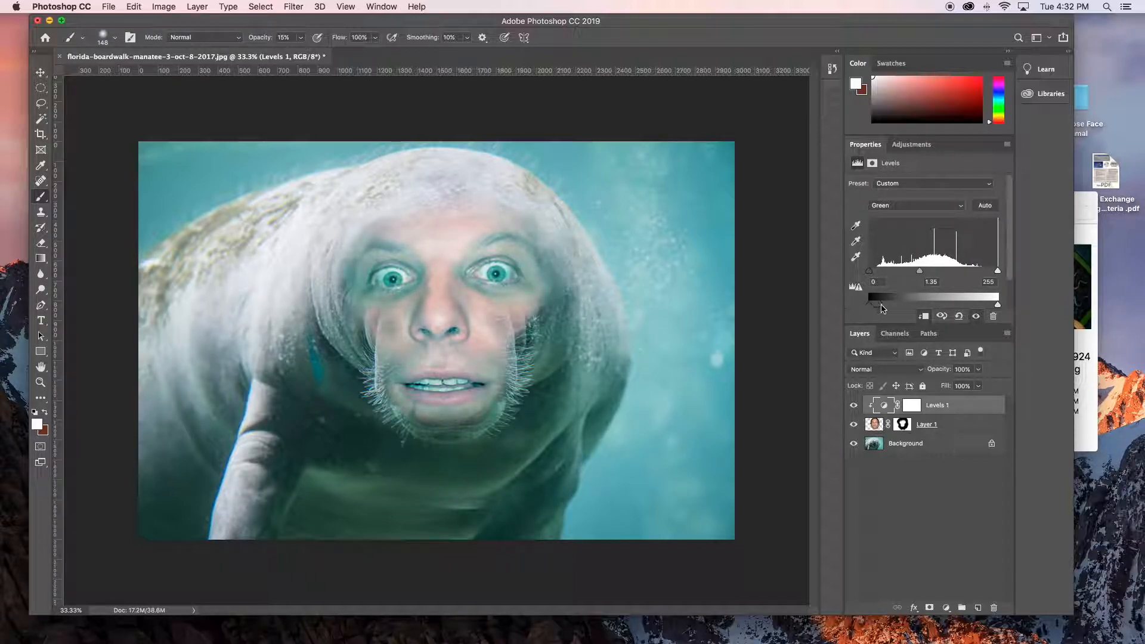
{"action": "left_click", "coordinate": [939, 209]}
{"action": "left_click", "coordinate": [912, 216]}
{"action": "left_click_drag", "start_coordinate": [877, 309], "coordinate": [892, 308]}
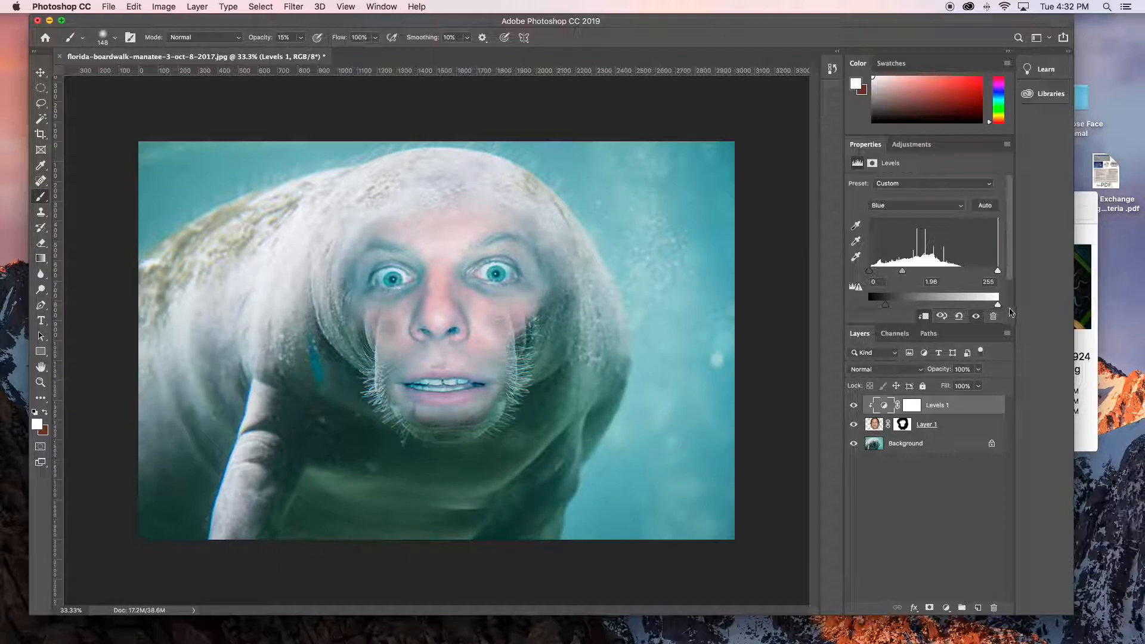
{"action": "left_click_drag", "start_coordinate": [983, 307], "coordinate": [1018, 308]}
- Compare the face with and without the clipped Levels adjustment
{"action": "left_click", "coordinate": [989, 409]}
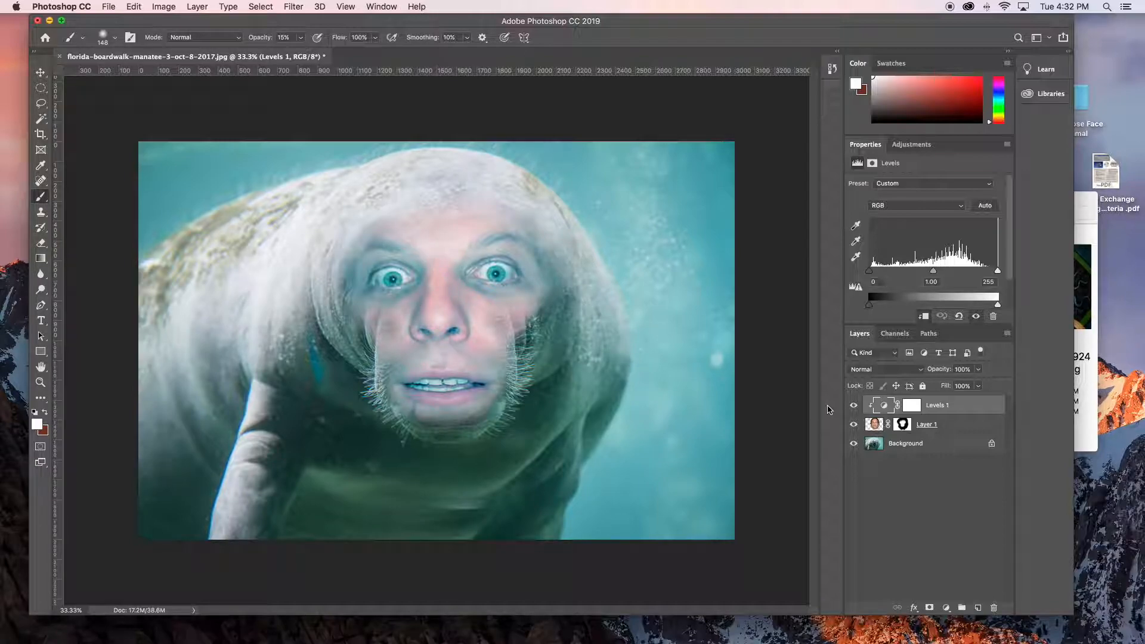
{"action": "left_click", "coordinate": [974, 428]}
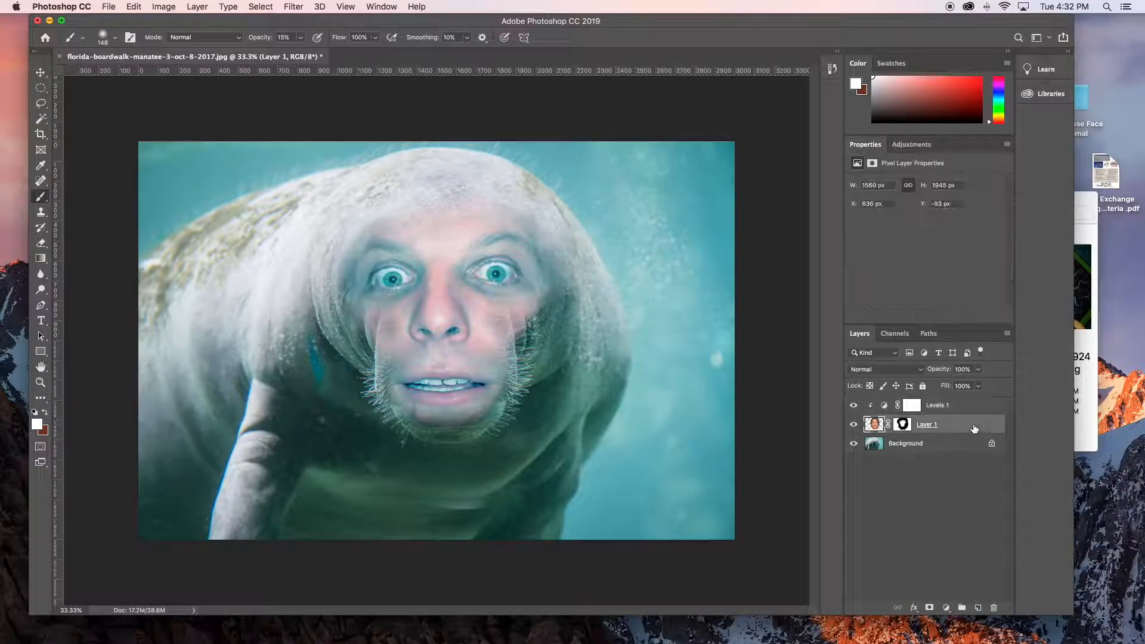
{"action": "left_click", "coordinate": [854, 405]}
{"action": "left_click", "coordinate": [854, 406]}
{"action": "left_click", "coordinate": [854, 406]}
{"action": "left_click", "coordinate": [854, 405]}
- Paint black on the face layer's mask over the stray blue streak beside the snout, and white around the left-hand eye and brow
{"action": "left_click", "coordinate": [903, 424]}
{"action": "key", "text": "d"}
{"action": "key", "text": "x"}
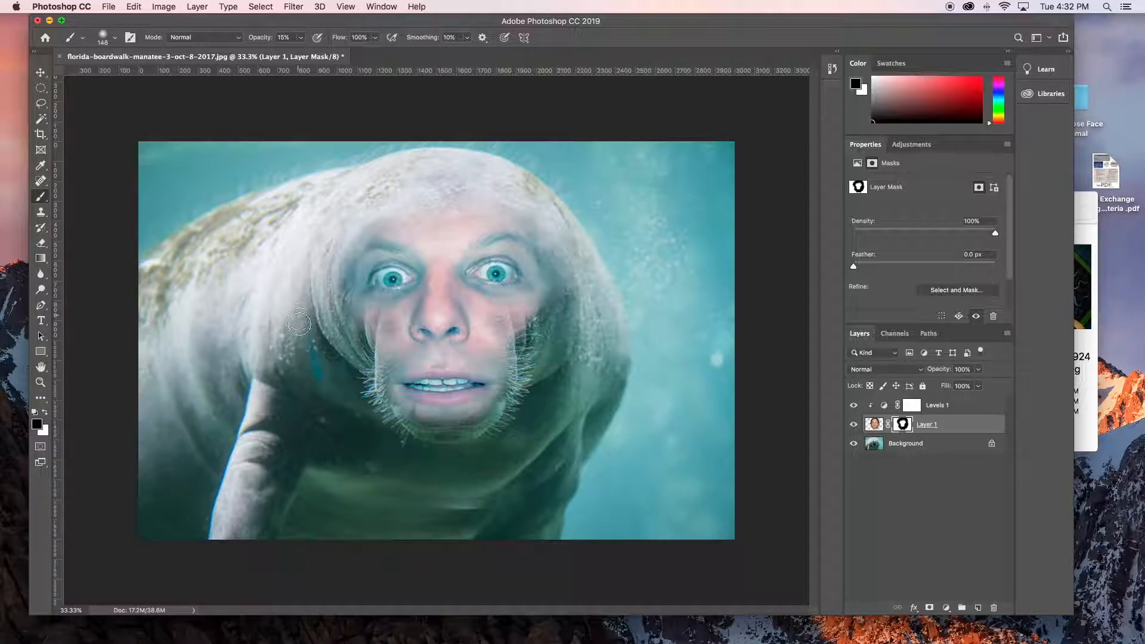
{"action": "left_click_drag", "start_coordinate": [318, 371], "coordinate": [338, 372]}
{"action": "key", "text": "x"}
{"action": "left_click_drag", "start_coordinate": [388, 268], "coordinate": [383, 267]}
{"action": "left_click_drag", "start_coordinate": [384, 268], "coordinate": [363, 266]}
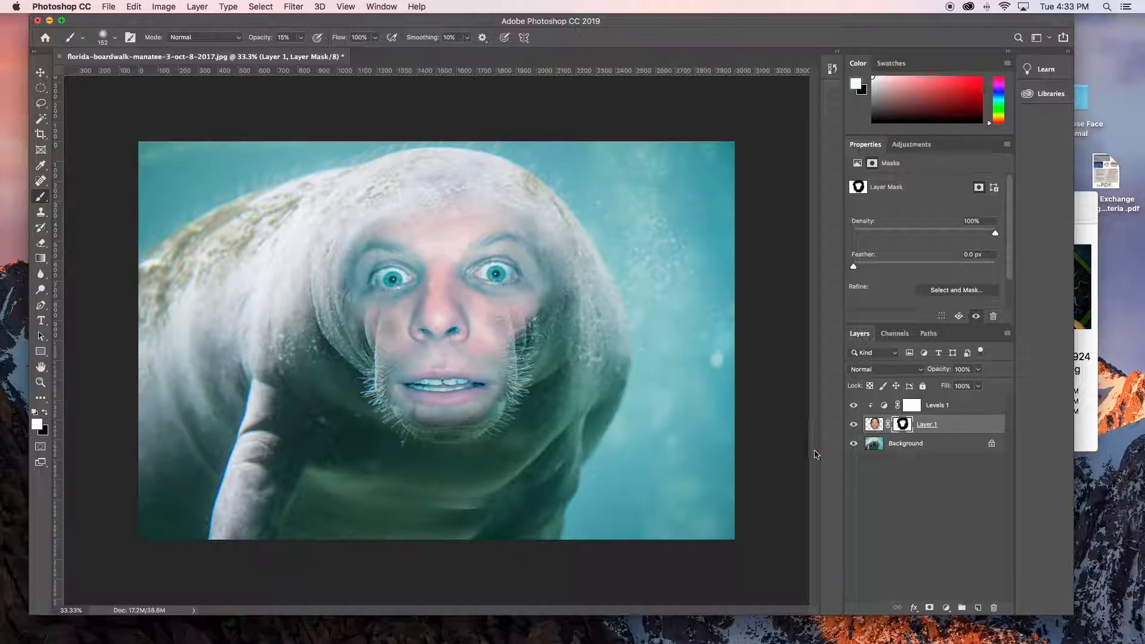
- Add a second Levels layer clipped to the face, with a black input level of 46 and midtones of 0.59
{"action": "left_click", "coordinate": [977, 407]}
{"action": "left_click", "coordinate": [952, 609]}
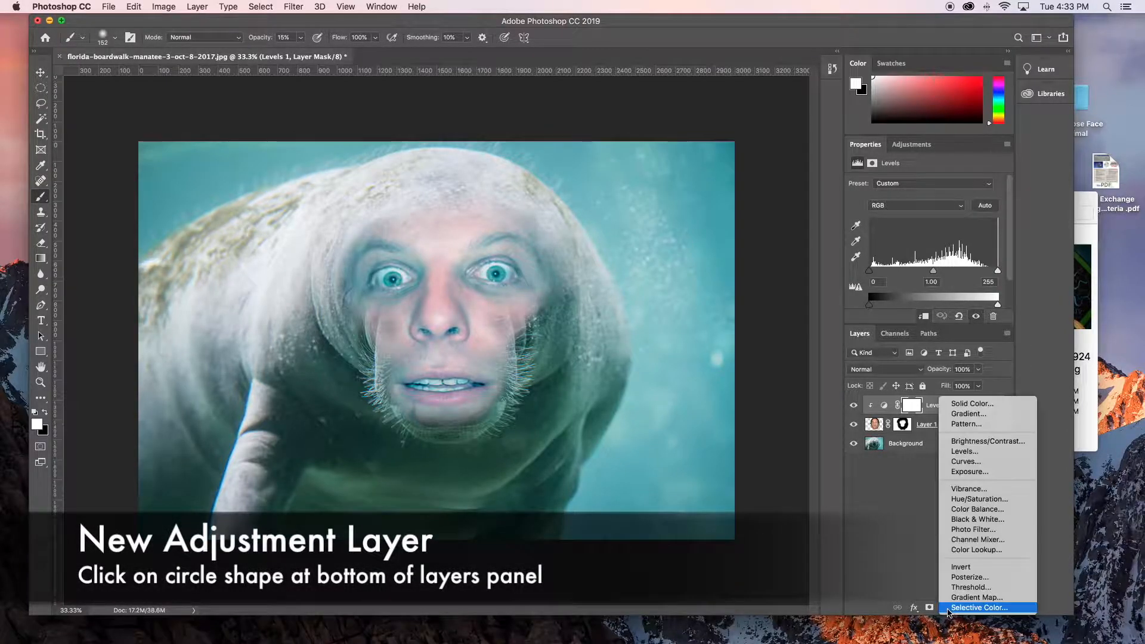
{"action": "left_click", "coordinate": [967, 452]}
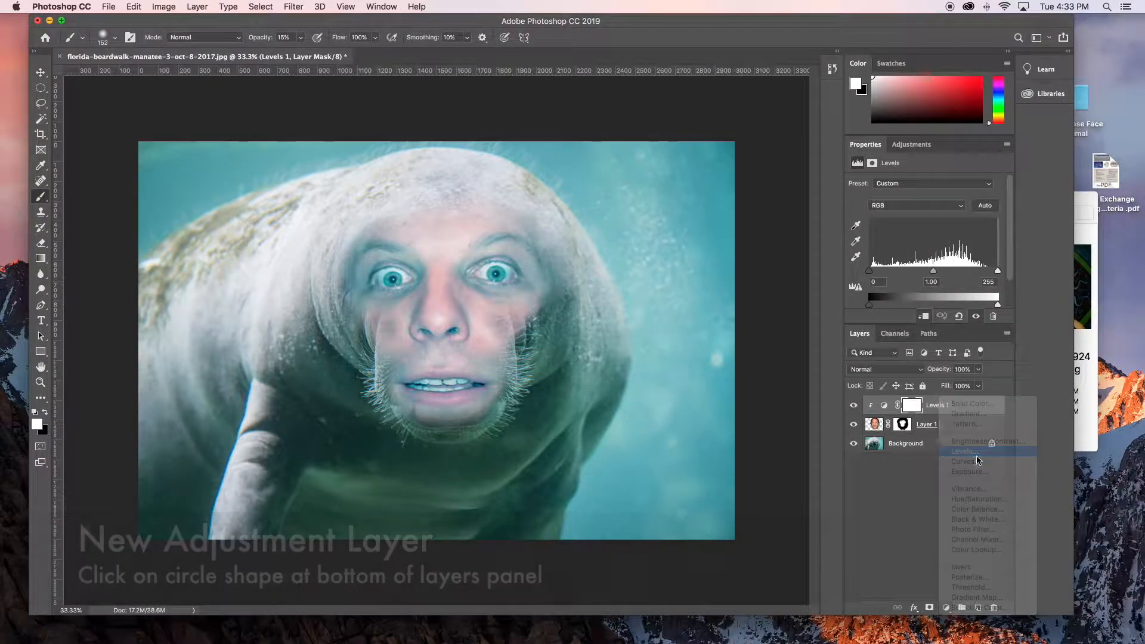
{"action": "left_click", "coordinate": [197, 6]}
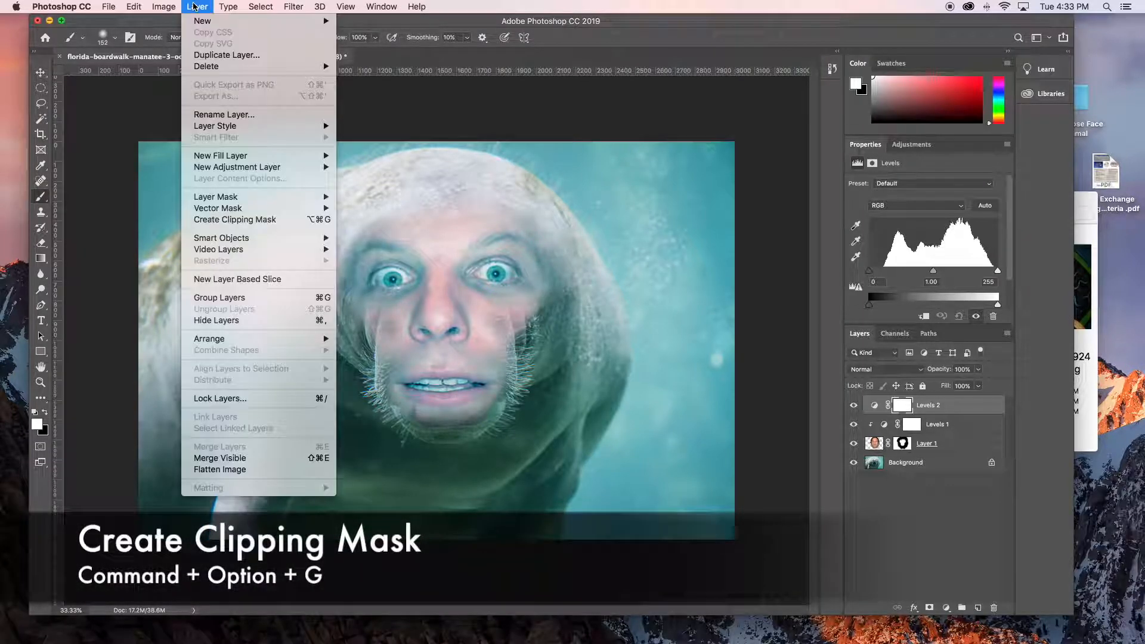
{"action": "left_click", "coordinate": [250, 224]}
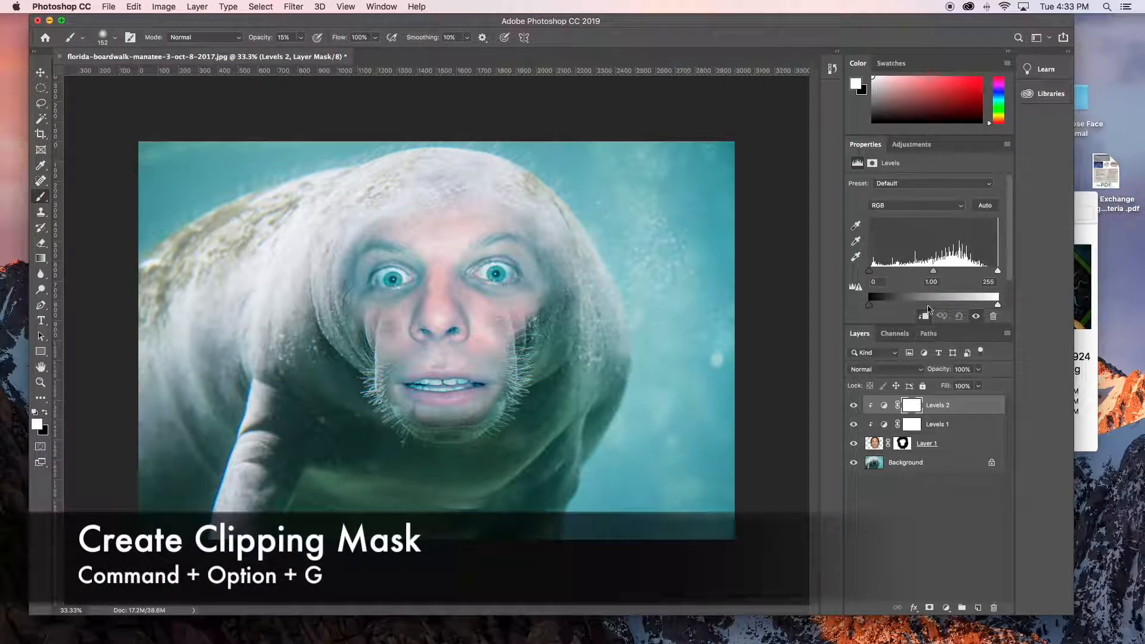
{"action": "left_click_drag", "start_coordinate": [870, 272], "coordinate": [963, 273]}
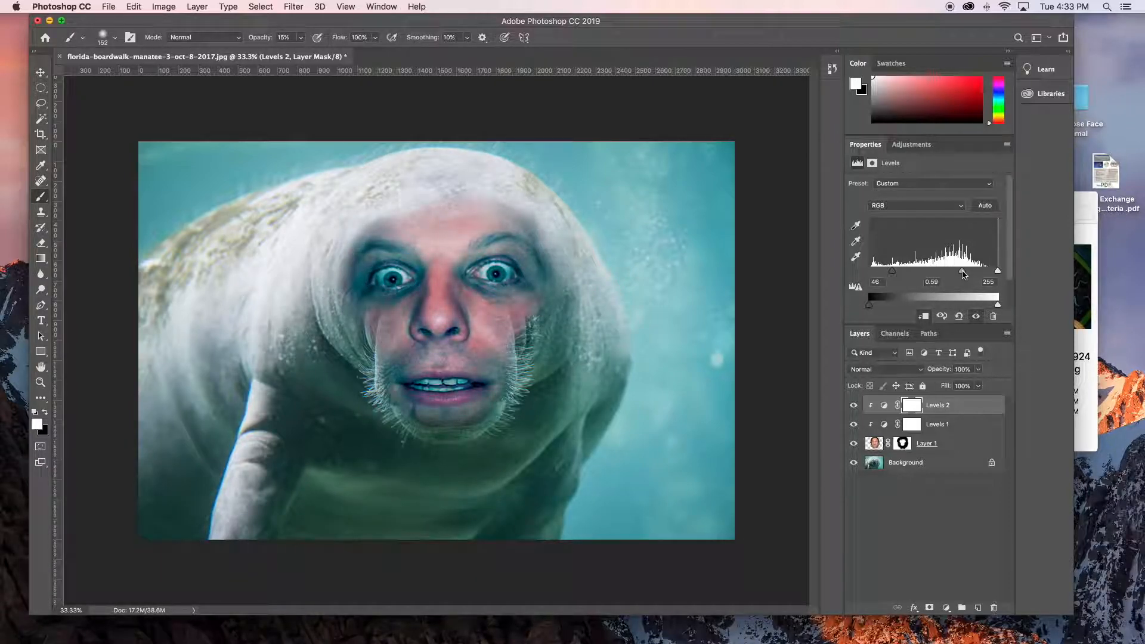
- Paint black at 15% opacity on the second Levels layer's mask to remove the darkening from the upper face
{"action": "left_click", "coordinate": [974, 408]}
{"action": "left_click", "coordinate": [920, 408]}
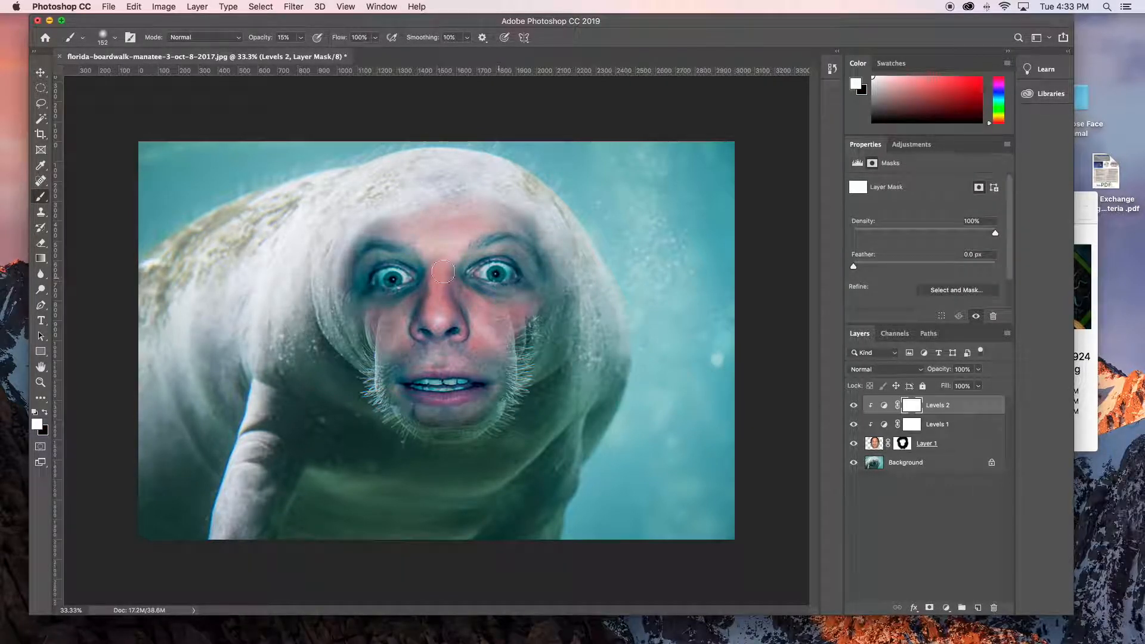
{"action": "mouse_move", "coordinate": [409, 263]}
{"action": "left_mouse_down"}
{"action": "mouse_move", "coordinate": [472, 266]}
{"action": "mouse_move", "coordinate": [349, 282]}
{"action": "mouse_move", "coordinate": [383, 260]}
{"action": "mouse_move", "coordinate": [571, 293]}
{"action": "mouse_move", "coordinate": [496, 264]}
{"action": "mouse_move", "coordinate": [328, 255]}
{"action": "mouse_move", "coordinate": [396, 220]}
{"action": "mouse_move", "coordinate": [549, 263]}
{"action": "mouse_move", "coordinate": [458, 244]}
{"action": "mouse_move", "coordinate": [323, 283]}
{"action": "mouse_move", "coordinate": [361, 244]}
{"action": "mouse_move", "coordinate": [519, 229]}
{"action": "mouse_move", "coordinate": [544, 335]}
{"action": "mouse_move", "coordinate": [542, 300]}
{"action": "mouse_move", "coordinate": [493, 249]}
{"action": "mouse_move", "coordinate": [365, 273]}
{"action": "mouse_move", "coordinate": [422, 245]}
{"action": "mouse_move", "coordinate": [516, 252]}
{"action": "mouse_move", "coordinate": [368, 278]}
{"action": "mouse_move", "coordinate": [371, 304]}
{"action": "mouse_move", "coordinate": [526, 335]}
{"action": "mouse_move", "coordinate": [427, 326]}
{"action": "mouse_move", "coordinate": [429, 315]}
{"action": "mouse_move", "coordinate": [467, 305]}
{"action": "mouse_move", "coordinate": [514, 325]}
{"action": "mouse_move", "coordinate": [431, 312]}
{"action": "mouse_move", "coordinate": [491, 305]}
{"action": "mouse_move", "coordinate": [407, 296]}
{"action": "mouse_move", "coordinate": [380, 275]}
{"action": "mouse_move", "coordinate": [385, 261]}
{"action": "mouse_move", "coordinate": [423, 243]}
{"action": "mouse_move", "coordinate": [475, 242]}
{"action": "mouse_move", "coordinate": [533, 286]}
{"action": "mouse_move", "coordinate": [557, 262]}
{"action": "mouse_move", "coordinate": [489, 216]}
{"action": "mouse_move", "coordinate": [545, 278]}
{"action": "mouse_move", "coordinate": [548, 317]}
{"action": "mouse_move", "coordinate": [469, 239]}
{"action": "mouse_move", "coordinate": [563, 250]}
{"action": "mouse_move", "coordinate": [470, 218]}
{"action": "mouse_move", "coordinate": [365, 253]}
{"action": "mouse_move", "coordinate": [362, 238]}
{"action": "mouse_move", "coordinate": [423, 222]}
{"action": "mouse_move", "coordinate": [561, 239]}
{"action": "mouse_move", "coordinate": [505, 217]}
{"action": "left_mouse_up"}
{"action": "key", "text": "x"}
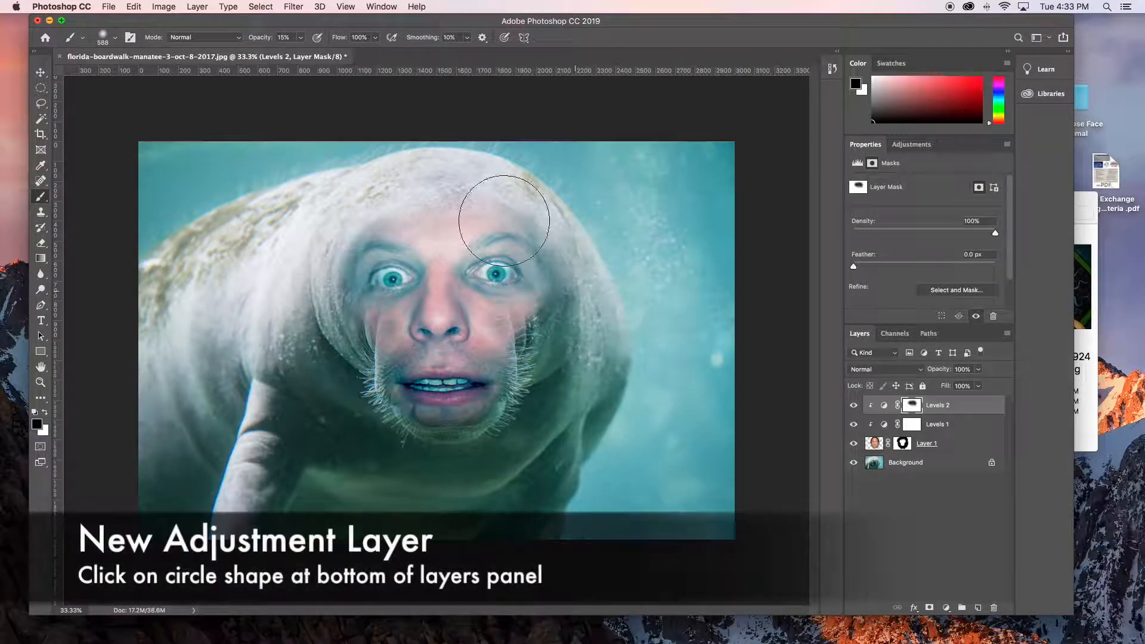
- Add a third Levels layer with midtones of 1.53 and clip it to the face
{"action": "left_click", "coordinate": [947, 606]}
{"action": "left_click", "coordinate": [1005, 475]}
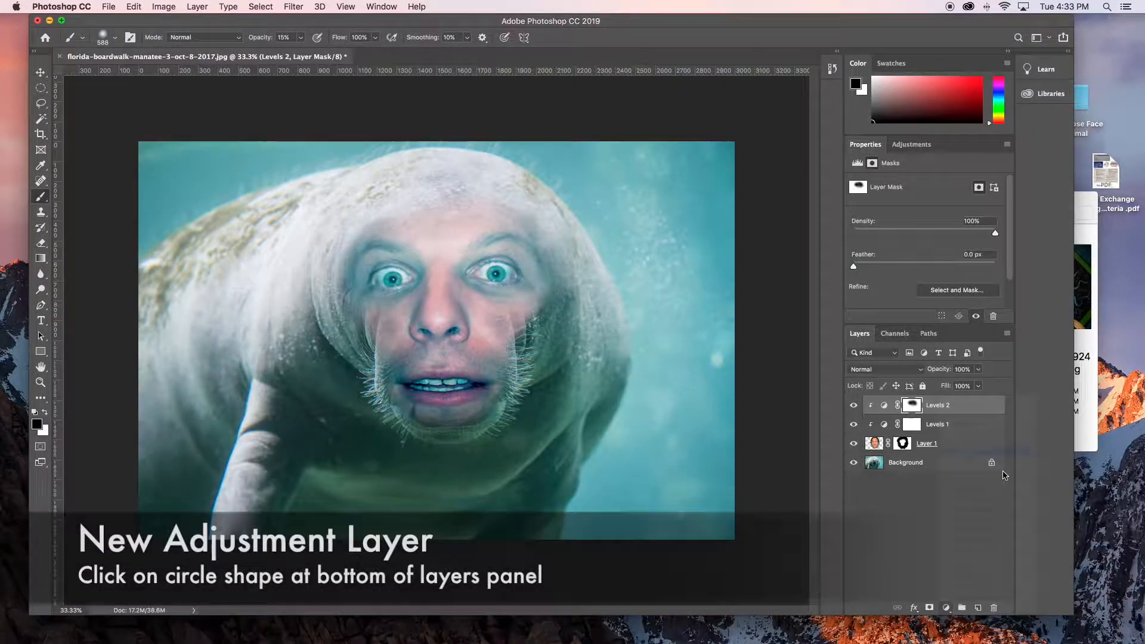
{"action": "left_click_drag", "start_coordinate": [938, 273], "coordinate": [914, 272]}
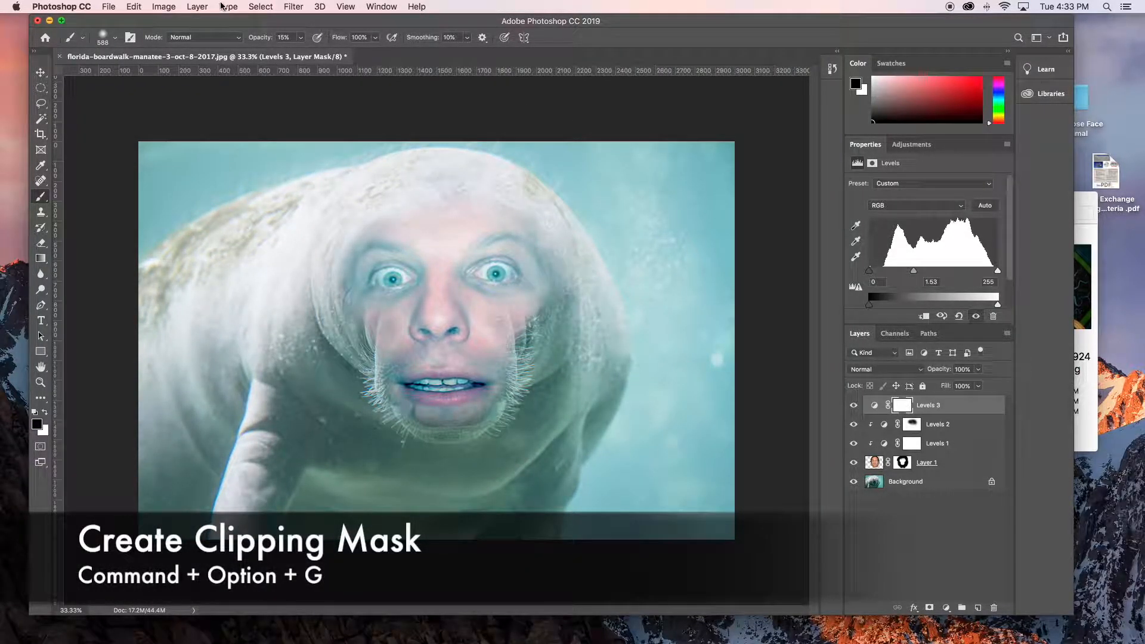
{"action": "left_click", "coordinate": [198, 7]}
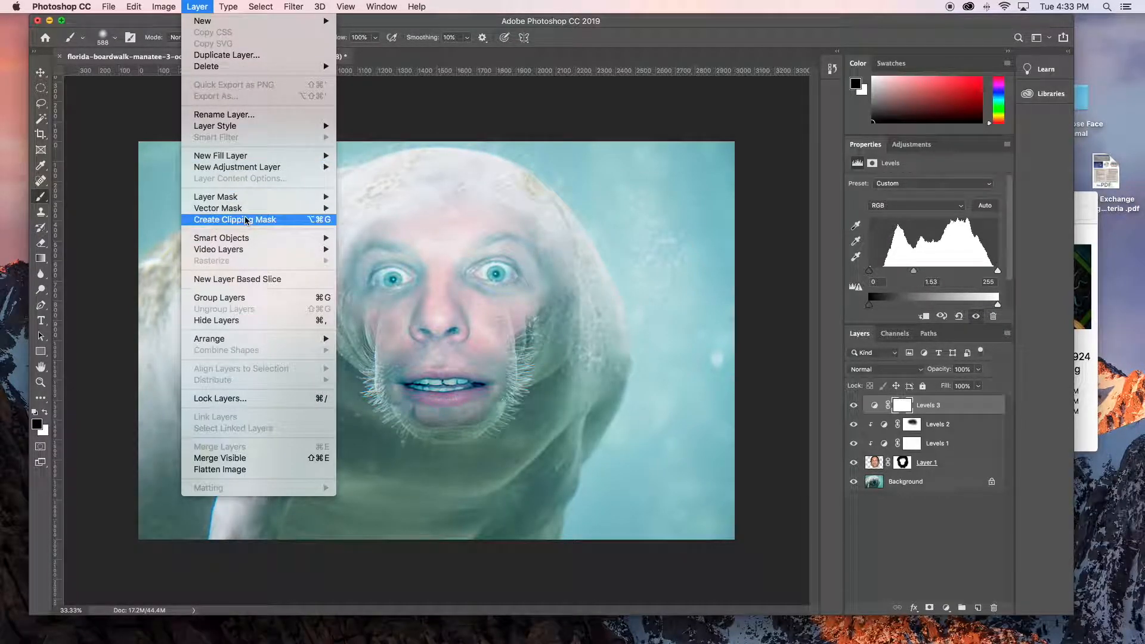
{"action": "left_click", "coordinate": [234, 220]}
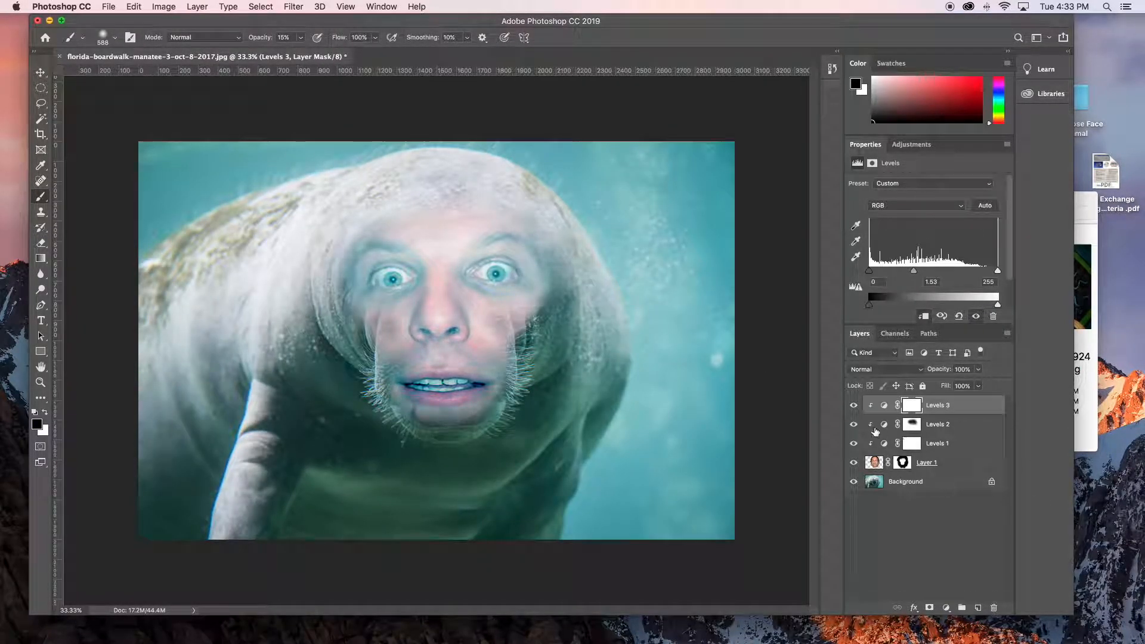
- Invert the third Levels layer's mask to black and make white the painting colour
{"action": "left_click", "coordinate": [254, 7]}
{"action": "mouse_move", "coordinate": [164, 8]}
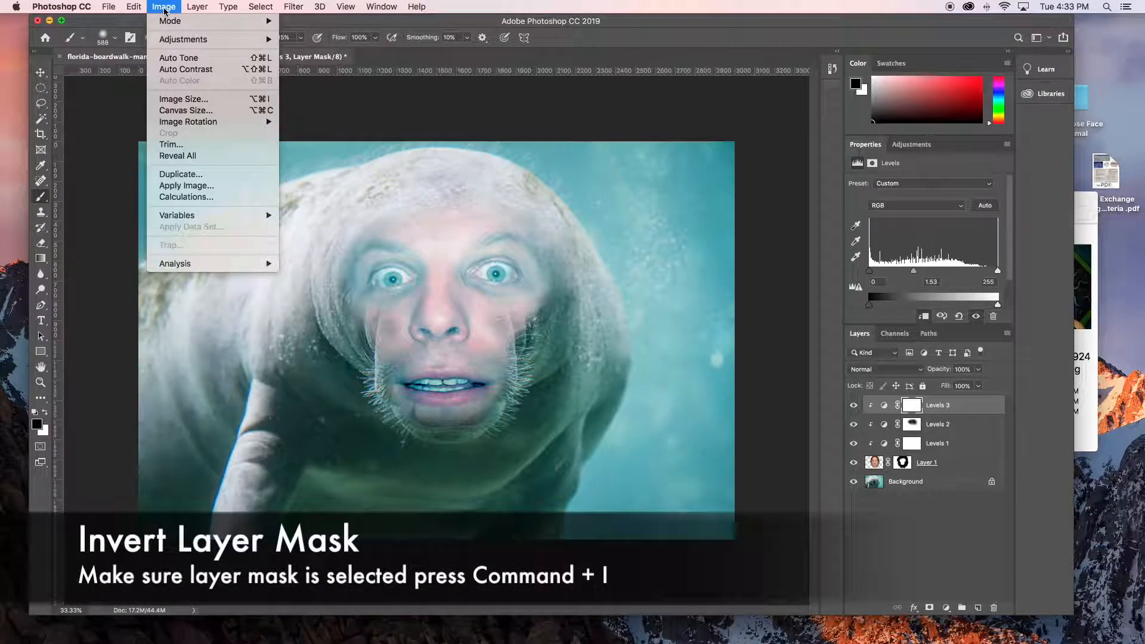
{"action": "mouse_move", "coordinate": [238, 39]}
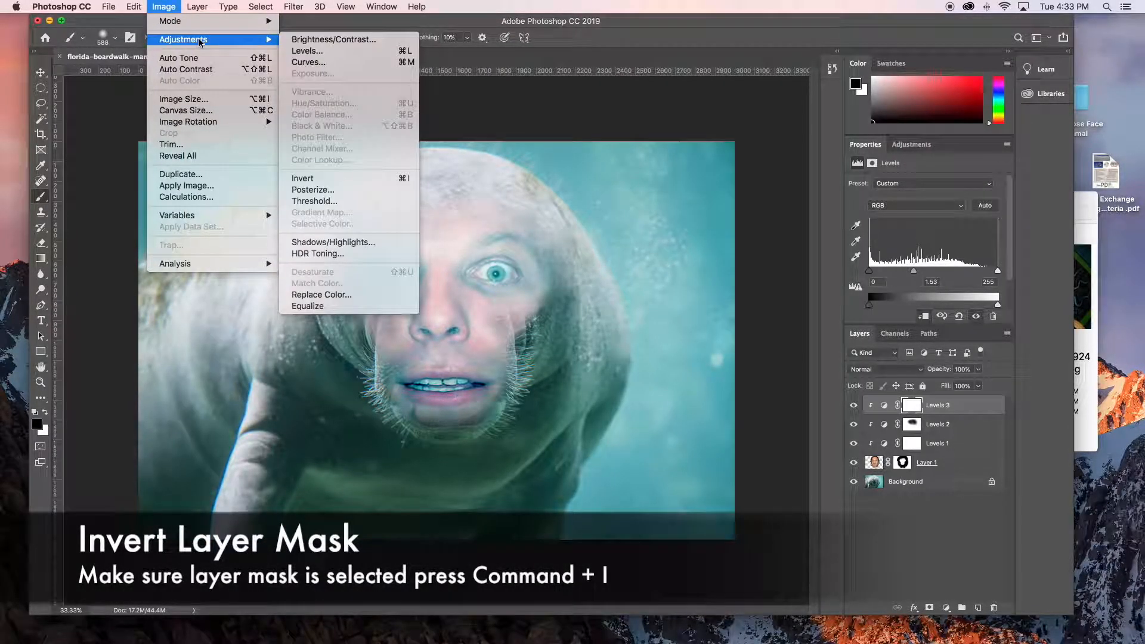
{"action": "left_click", "coordinate": [345, 179]}
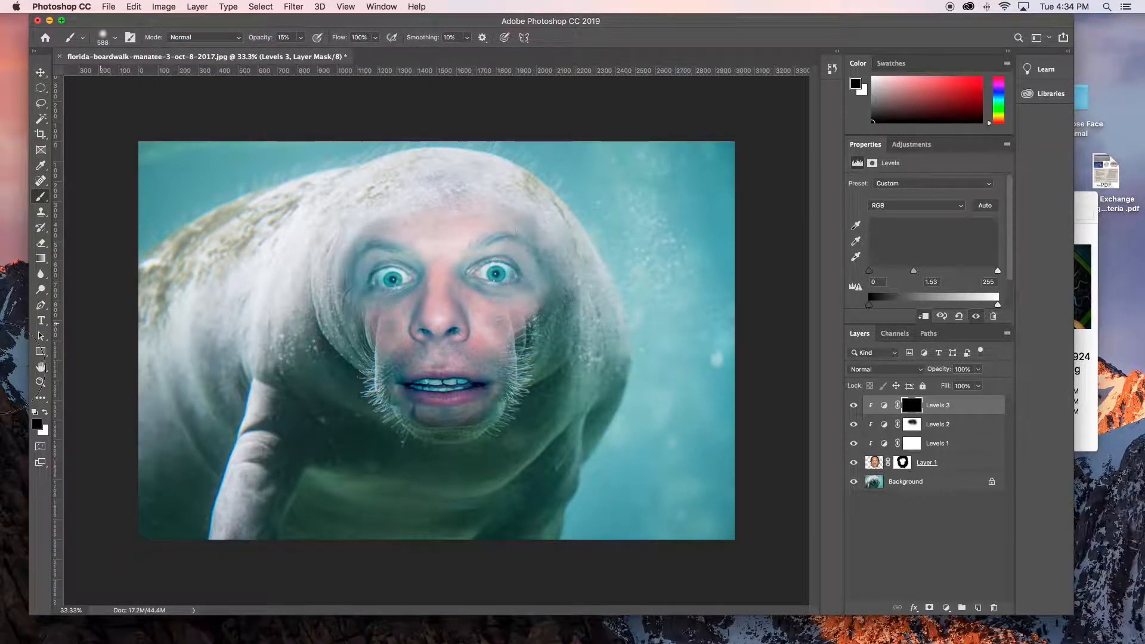
{"action": "key", "text": "x"}
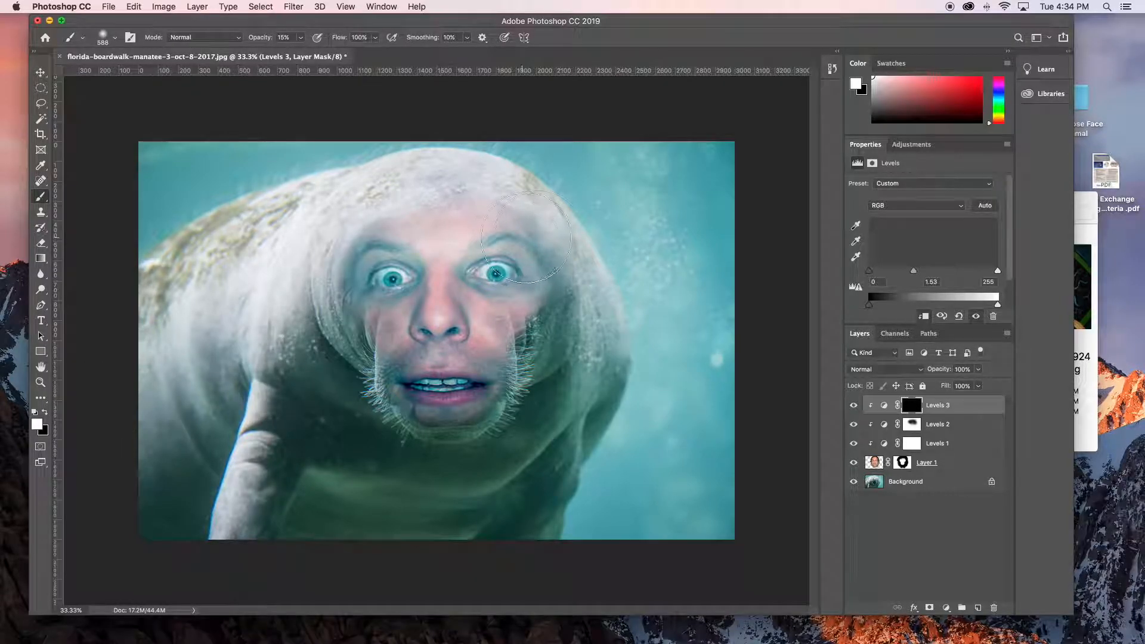
- Paint white at 15% opacity on the third Levels layer's mask to brighten parts of the face
{"action": "mouse_move", "coordinate": [517, 273]}
{"action": "left_mouse_down"}
{"action": "mouse_move", "coordinate": [532, 224]}
{"action": "mouse_move", "coordinate": [370, 237]}
{"action": "mouse_move", "coordinate": [432, 222]}
{"action": "mouse_move", "coordinate": [522, 231]}
{"action": "mouse_move", "coordinate": [370, 230]}
{"action": "mouse_move", "coordinate": [542, 225]}
{"action": "mouse_move", "coordinate": [519, 205]}
{"action": "mouse_move", "coordinate": [517, 220]}
{"action": "mouse_move", "coordinate": [414, 209]}
{"action": "mouse_move", "coordinate": [368, 265]}
{"action": "mouse_move", "coordinate": [549, 250]}
{"action": "mouse_move", "coordinate": [457, 221]}
{"action": "mouse_move", "coordinate": [344, 266]}
{"action": "mouse_move", "coordinate": [345, 248]}
{"action": "mouse_move", "coordinate": [473, 204]}
{"action": "mouse_move", "coordinate": [499, 225]}
{"action": "mouse_move", "coordinate": [435, 459]}
{"action": "mouse_move", "coordinate": [442, 400]}
{"action": "mouse_move", "coordinate": [477, 412]}
{"action": "mouse_move", "coordinate": [396, 409]}
{"action": "mouse_move", "coordinate": [536, 398]}
{"action": "mouse_move", "coordinate": [510, 367]}
{"action": "mouse_move", "coordinate": [411, 346]}
{"action": "mouse_move", "coordinate": [418, 334]}
{"action": "mouse_move", "coordinate": [652, 350]}
{"action": "mouse_move", "coordinate": [549, 307]}
{"action": "mouse_move", "coordinate": [651, 333]}
{"action": "left_mouse_up"}
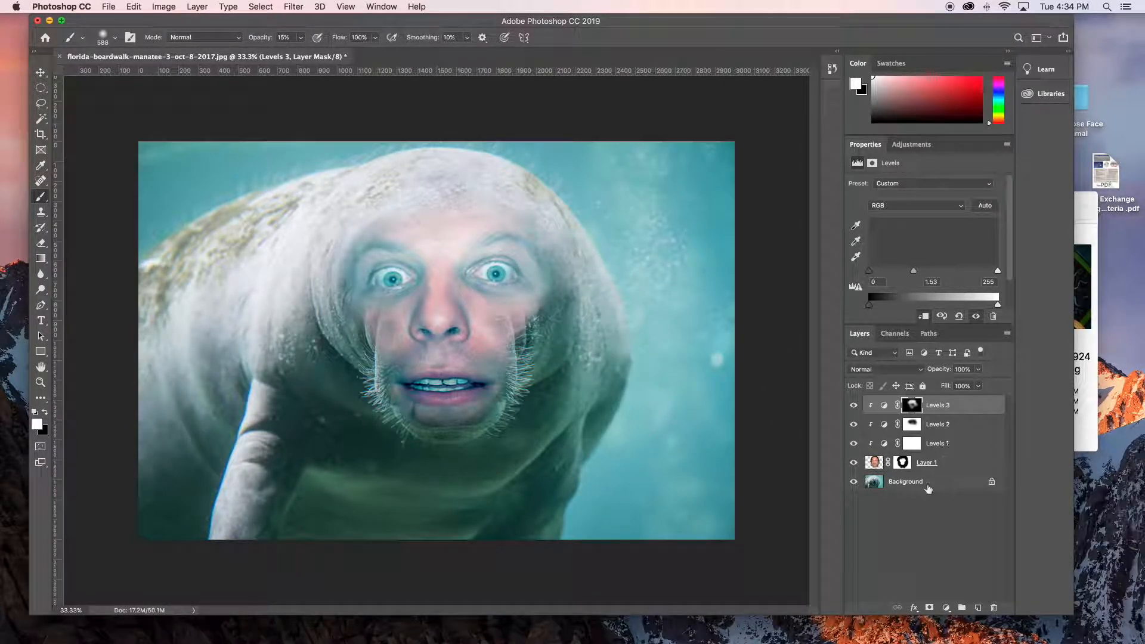
- Paint black at 15% opacity with a 185 px brush on the face layer's mask to soften both sides of the face beside the eyes
{"action": "left_click", "coordinate": [901, 463]}
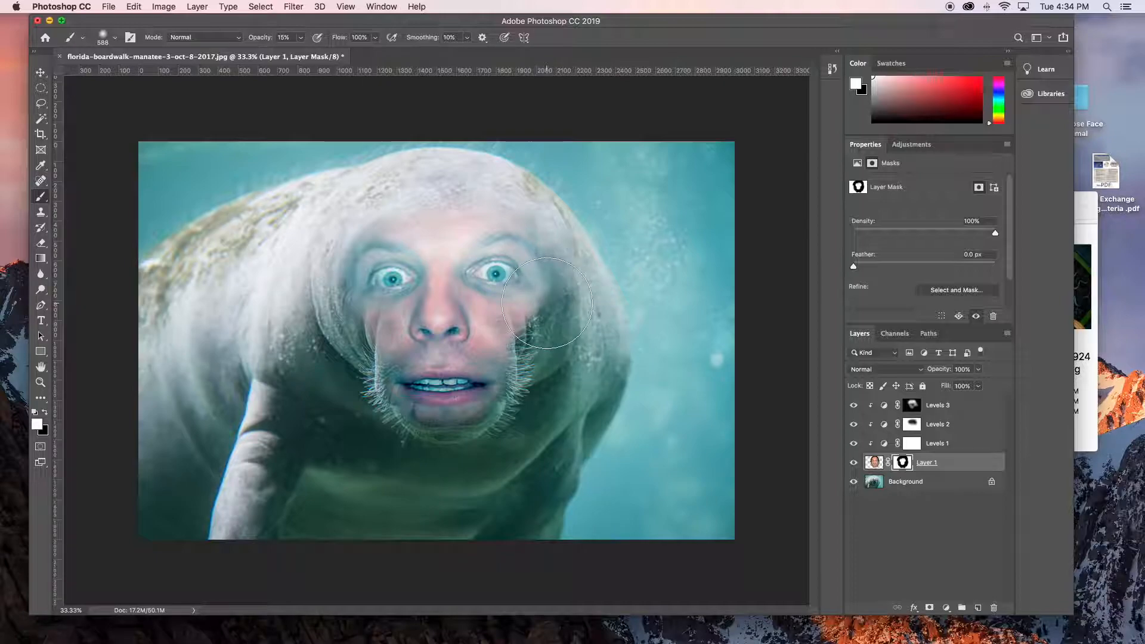
{"action": "left_click_drag", "start_coordinate": [540, 307], "coordinate": [529, 307]}
{"action": "key", "text": "x"}
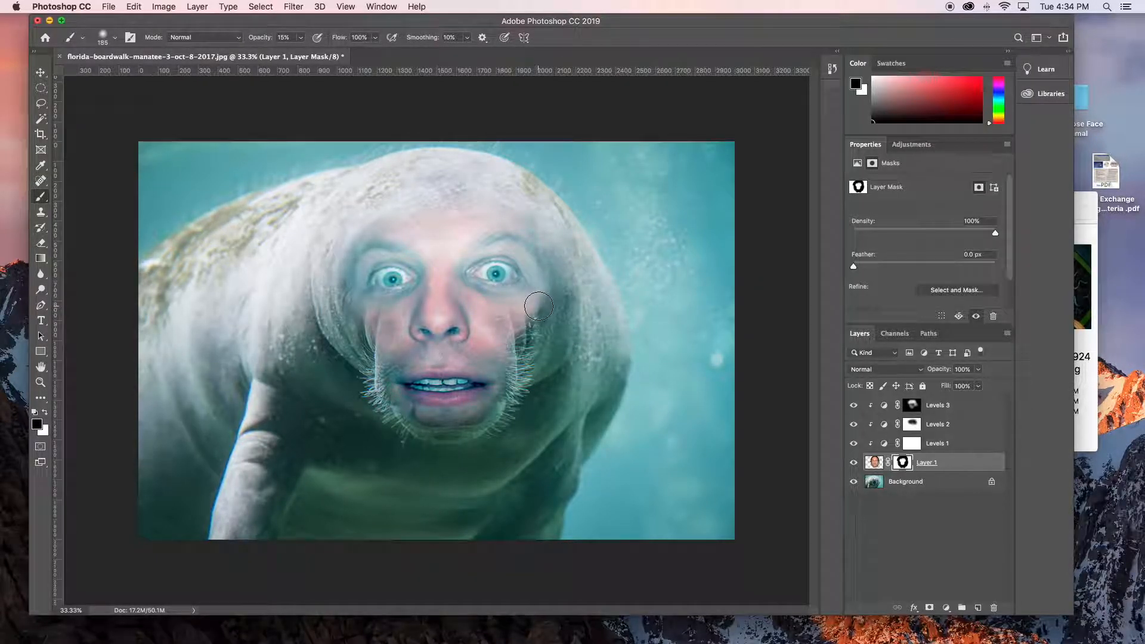
{"action": "mouse_move", "coordinate": [536, 292]}
{"action": "left_mouse_down"}
{"action": "mouse_move", "coordinate": [540, 274]}
{"action": "mouse_move", "coordinate": [538, 285]}
{"action": "left_mouse_up"}
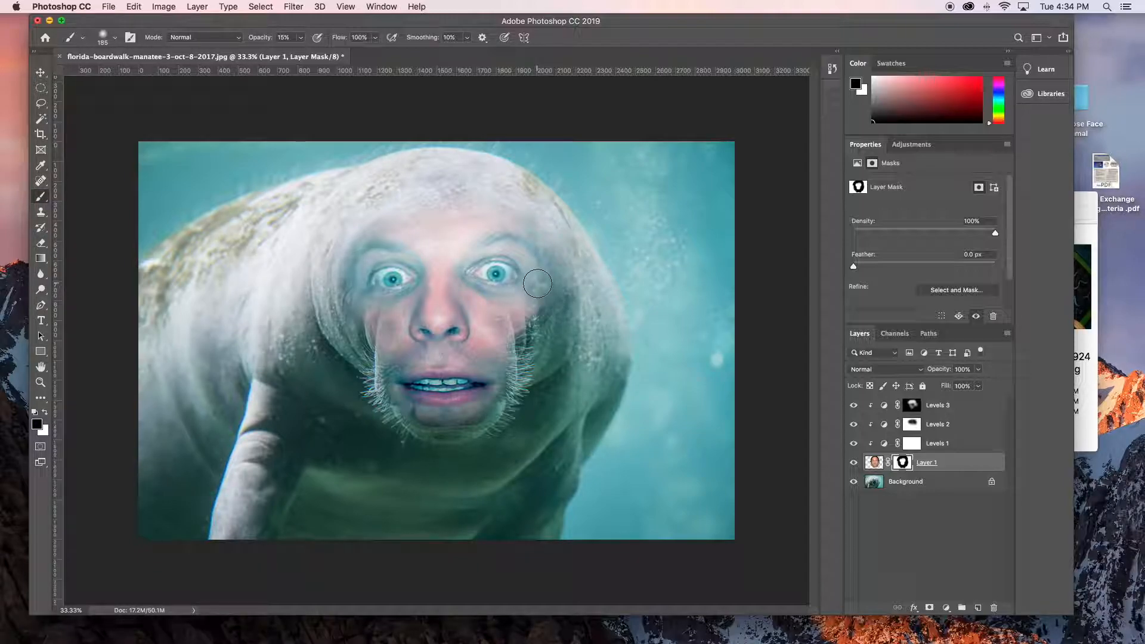
{"action": "mouse_move", "coordinate": [352, 313]}
{"action": "left_mouse_down"}
{"action": "mouse_move", "coordinate": [338, 278]}
{"action": "mouse_move", "coordinate": [351, 280]}
{"action": "left_mouse_up"}
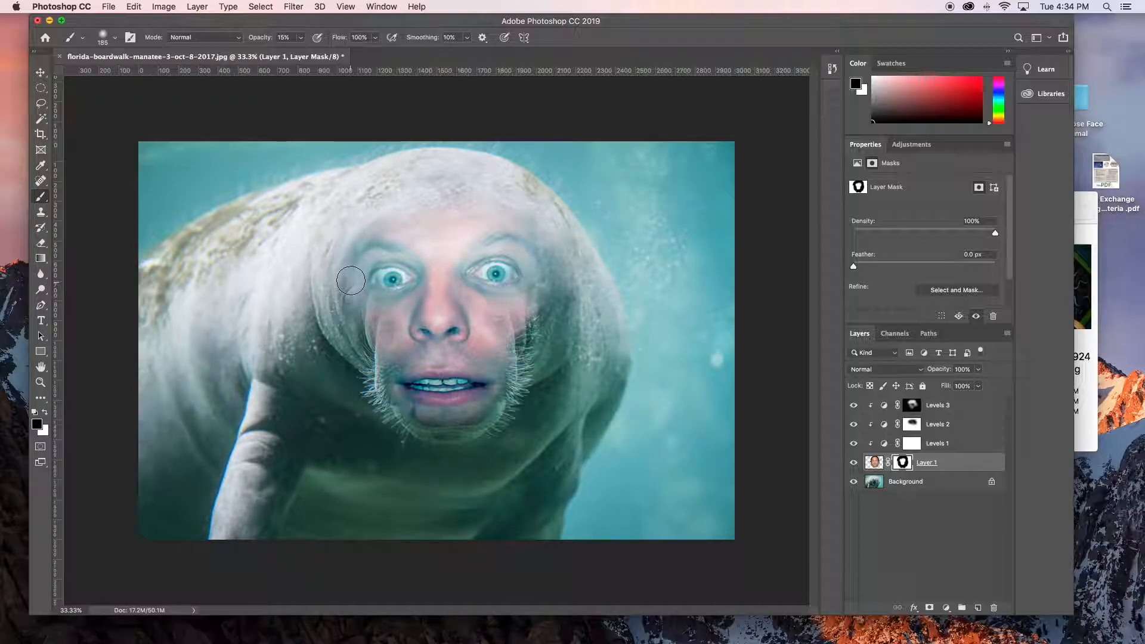
- Paint white on the face mask to refine the cheek and chin edges, and compare the image with the face layer hidden and shown
{"action": "key", "text": "x"}
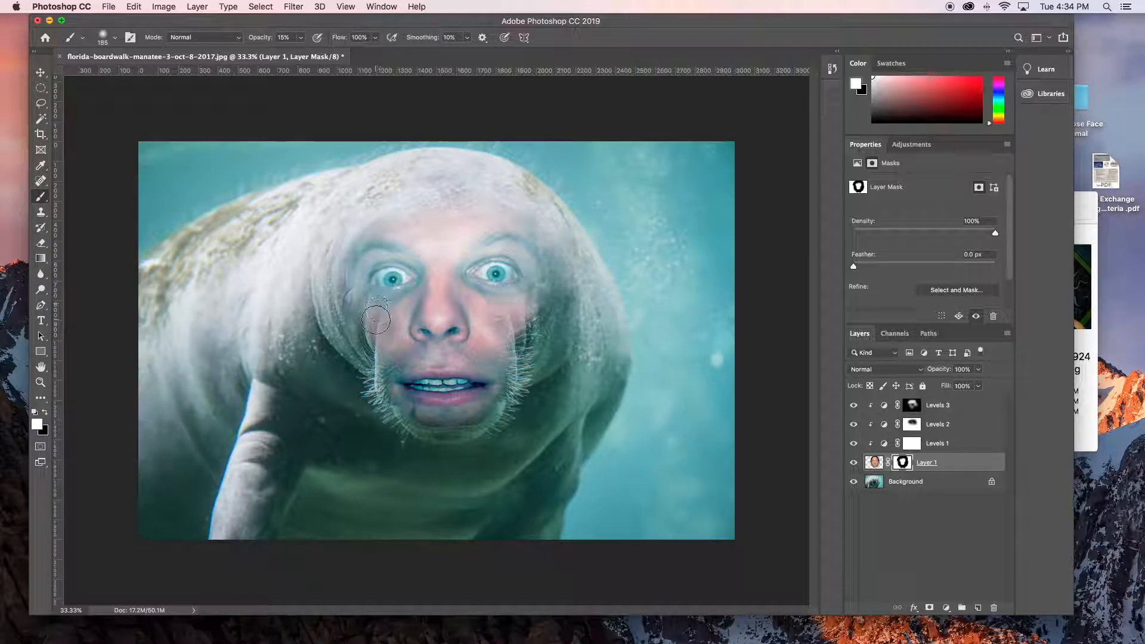
{"action": "mouse_move", "coordinate": [376, 319]}
{"action": "left_mouse_down"}
{"action": "mouse_move", "coordinate": [379, 302]}
{"action": "mouse_move", "coordinate": [374, 323]}
{"action": "left_mouse_up"}
{"action": "mouse_move", "coordinate": [375, 292]}
{"action": "left_mouse_down"}
{"action": "mouse_move", "coordinate": [400, 325]}
{"action": "mouse_move", "coordinate": [389, 303]}
{"action": "mouse_move", "coordinate": [392, 334]}
{"action": "mouse_move", "coordinate": [404, 299]}
{"action": "mouse_move", "coordinate": [402, 357]}
{"action": "left_mouse_up"}
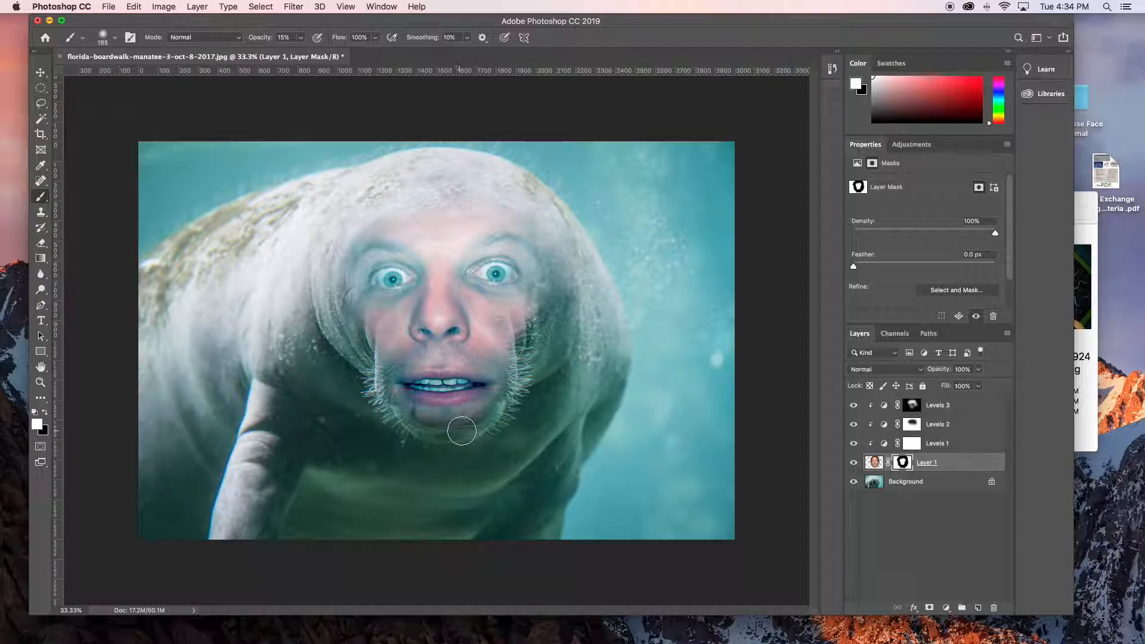
{"action": "mouse_move", "coordinate": [470, 426]}
{"action": "left_mouse_down"}
{"action": "mouse_move", "coordinate": [401, 422]}
{"action": "mouse_move", "coordinate": [480, 421]}
{"action": "mouse_move", "coordinate": [399, 422]}
{"action": "mouse_move", "coordinate": [487, 420]}
{"action": "mouse_move", "coordinate": [393, 414]}
{"action": "mouse_move", "coordinate": [507, 430]}
{"action": "left_mouse_up"}
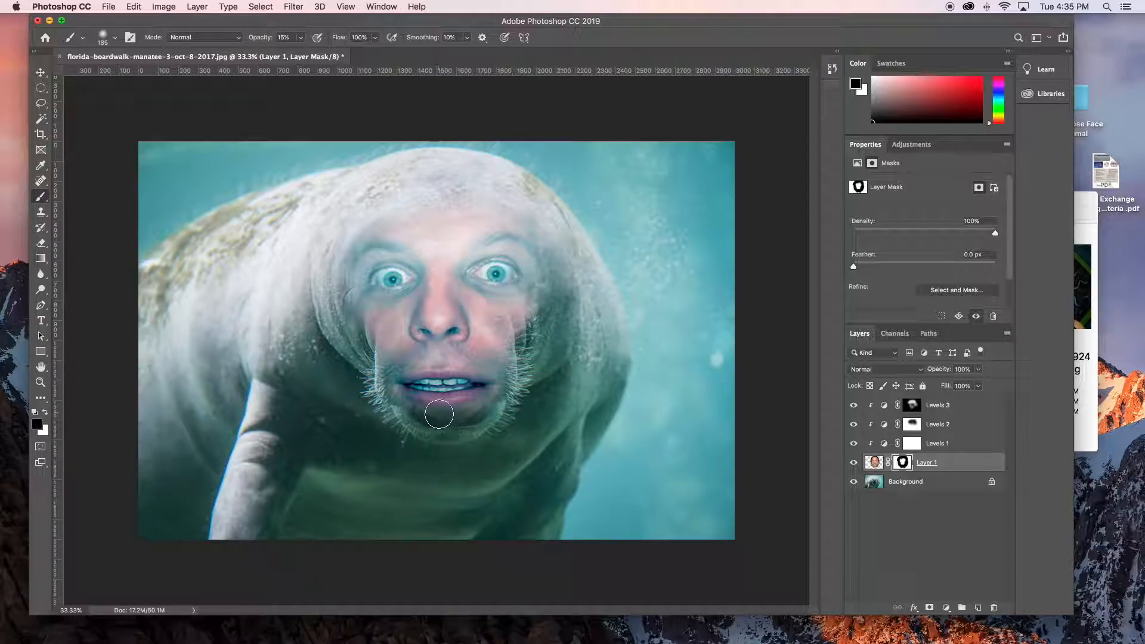
{"action": "left_click", "coordinate": [855, 463]}
{"action": "left_click", "coordinate": [855, 464]}
{"action": "left_click", "coordinate": [855, 464]}
{"action": "left_click", "coordinate": [855, 464]}
- Set the brush opacity to 100%, select the face layer's image and stretch it vertically to 106.22% with Free Transform
{"action": "left_click_drag", "start_coordinate": [582, 474], "coordinate": [584, 474]}
{"action": "left_click", "coordinate": [301, 37]}
{"action": "left_click", "coordinate": [966, 470]}
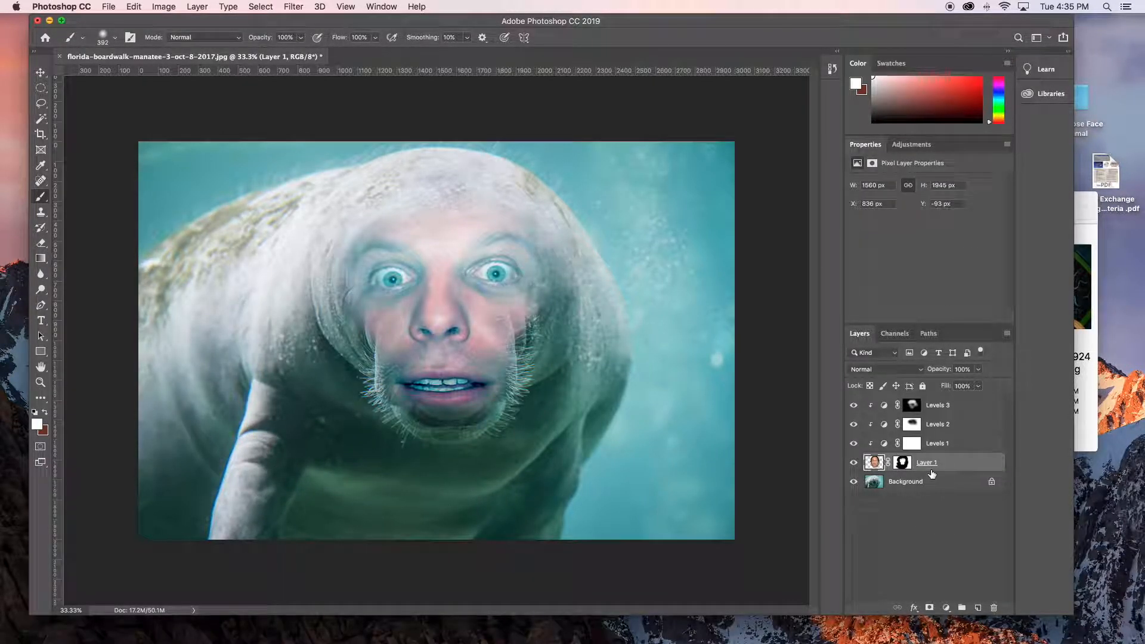
{"action": "left_click", "coordinate": [133, 7]}
{"action": "mouse_move", "coordinate": [179, 291]}
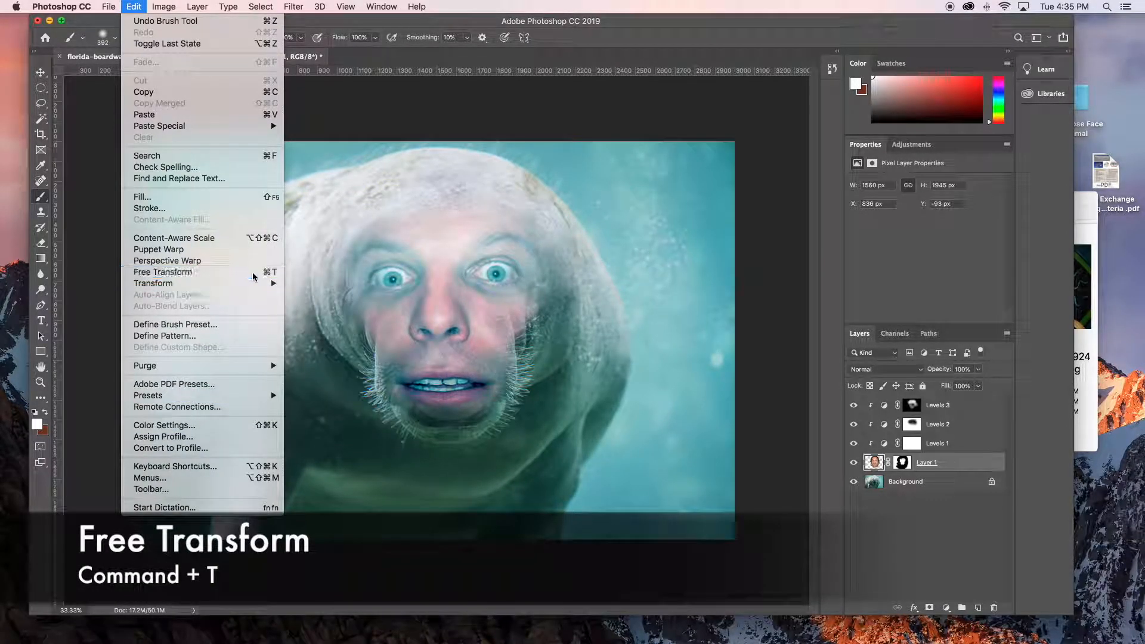
{"action": "left_click", "coordinate": [262, 272]}
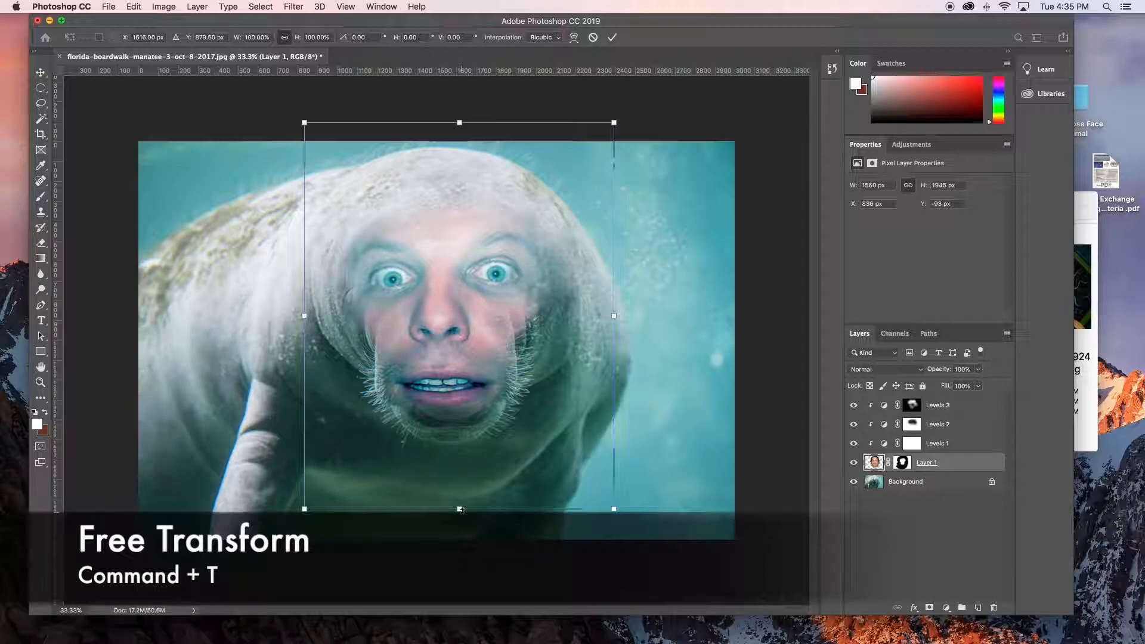
{"action": "left_click_drag", "start_coordinate": [462, 513], "coordinate": [464, 532]}
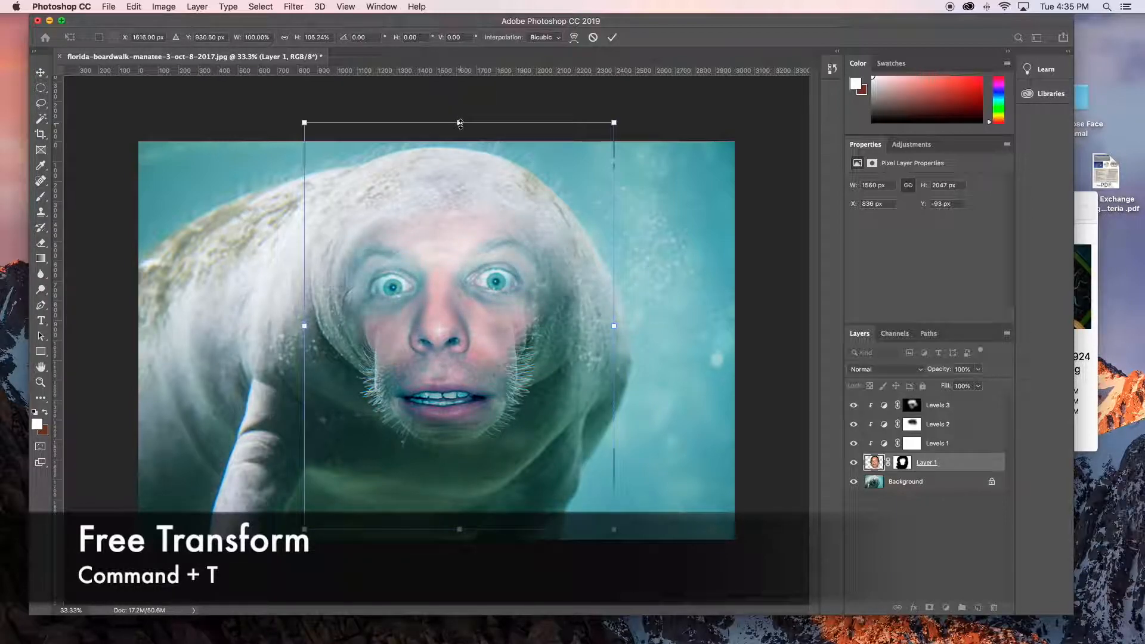
{"action": "left_click_drag", "start_coordinate": [461, 122], "coordinate": [459, 119]}
{"action": "key", "text": "super+z"}
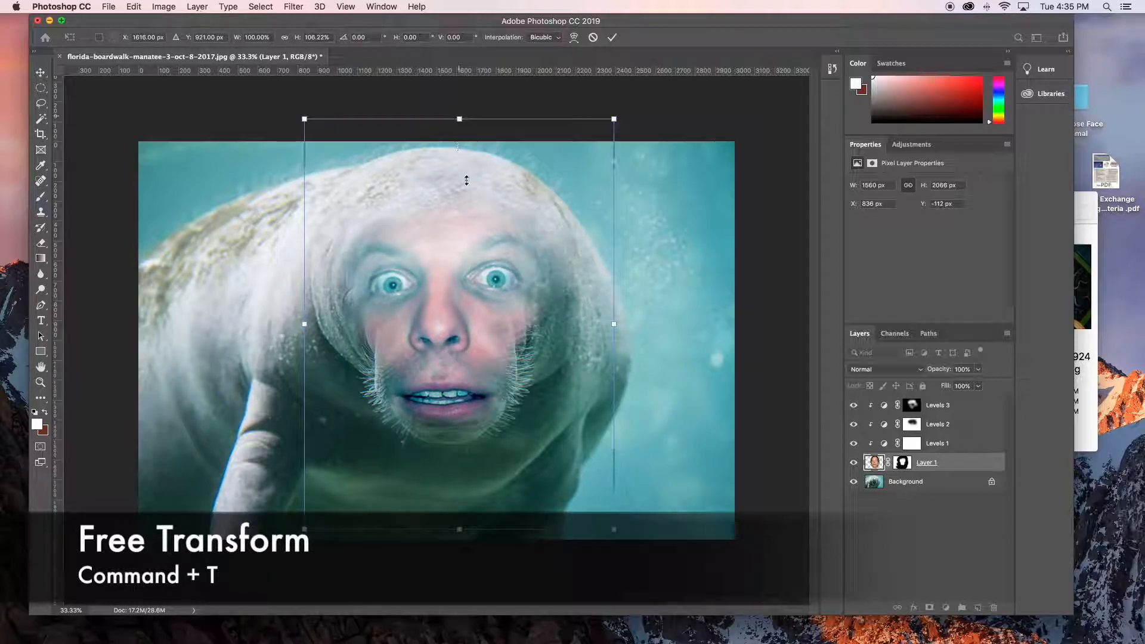
- Narrow the face layer's width to 99.29% and commit the transformation
{"action": "left_click_drag", "start_coordinate": [620, 329], "coordinate": [623, 329]}
{"action": "key", "text": "super+z"}
{"action": "left_click_drag", "start_coordinate": [616, 326], "coordinate": [613, 325]}
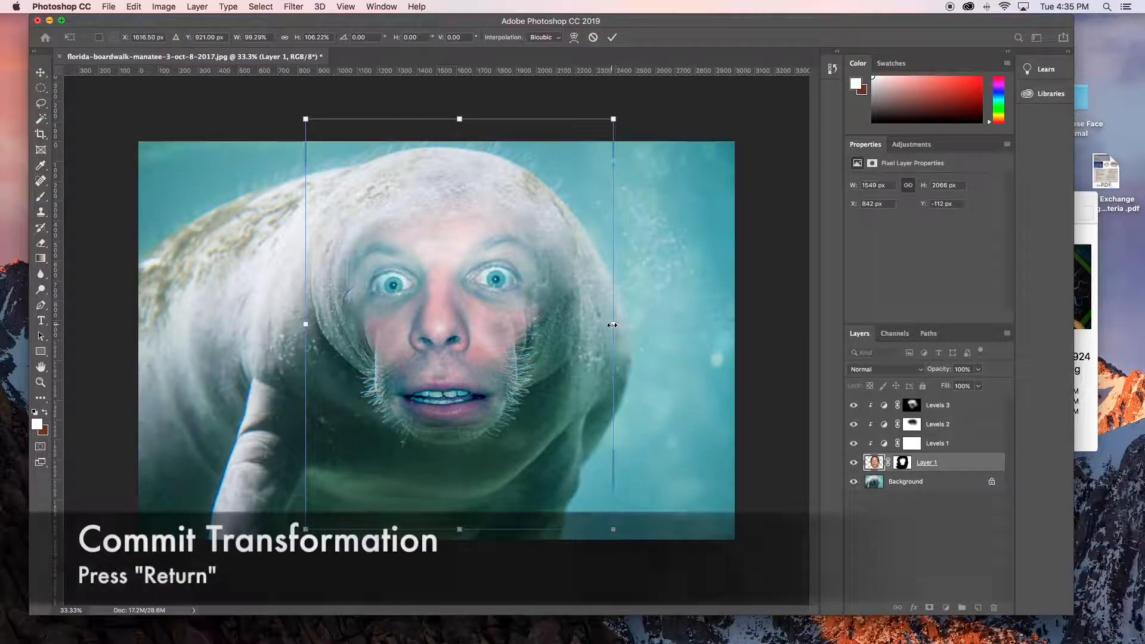
{"action": "key", "text": "Return"}
- Paint white at 100% opacity with a 235 px brush on the face layer's mask to reveal the eyebrow on the image's left
{"action": "key", "text": "b"}
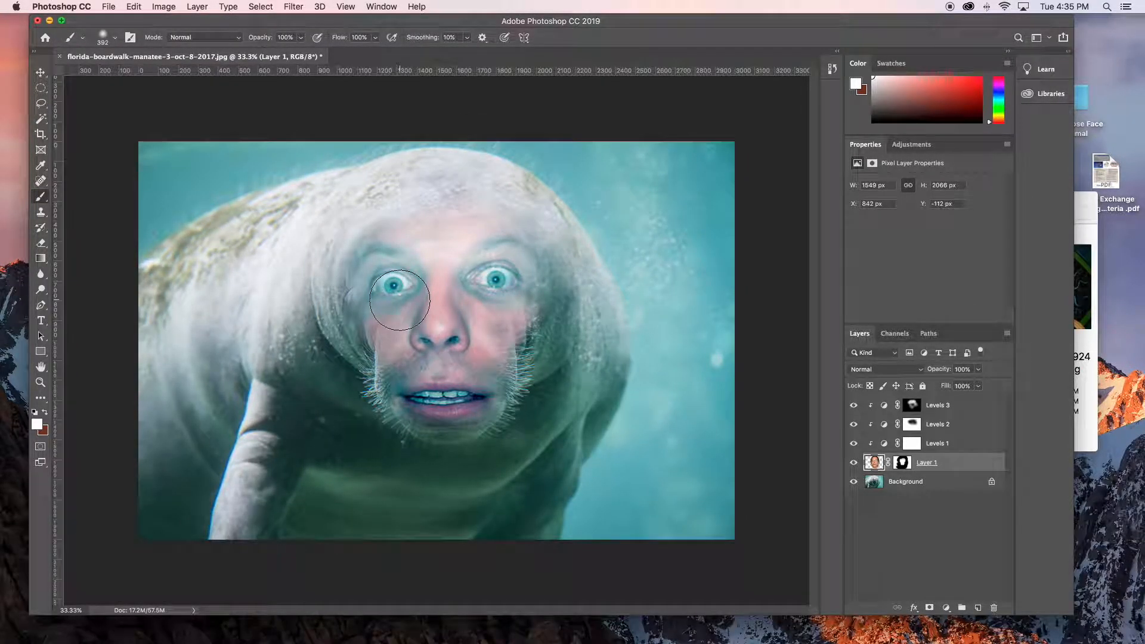
{"action": "left_click", "coordinate": [901, 464]}
{"action": "key", "text": "x"}
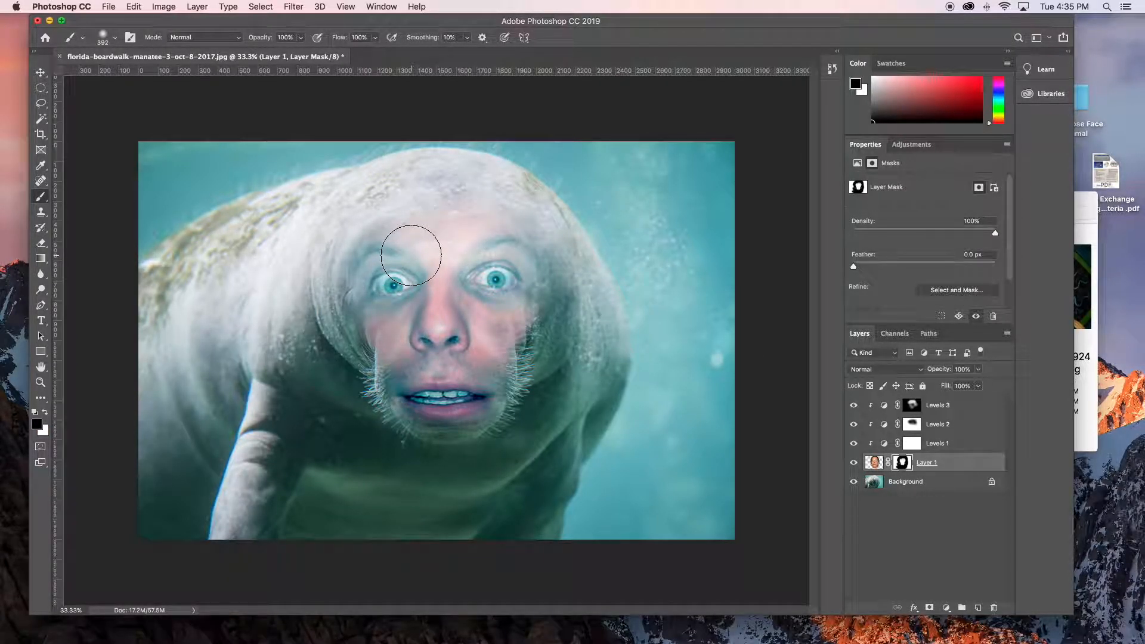
{"action": "key", "text": "x"}
{"action": "left_click_drag", "start_coordinate": [412, 255], "coordinate": [381, 255]}
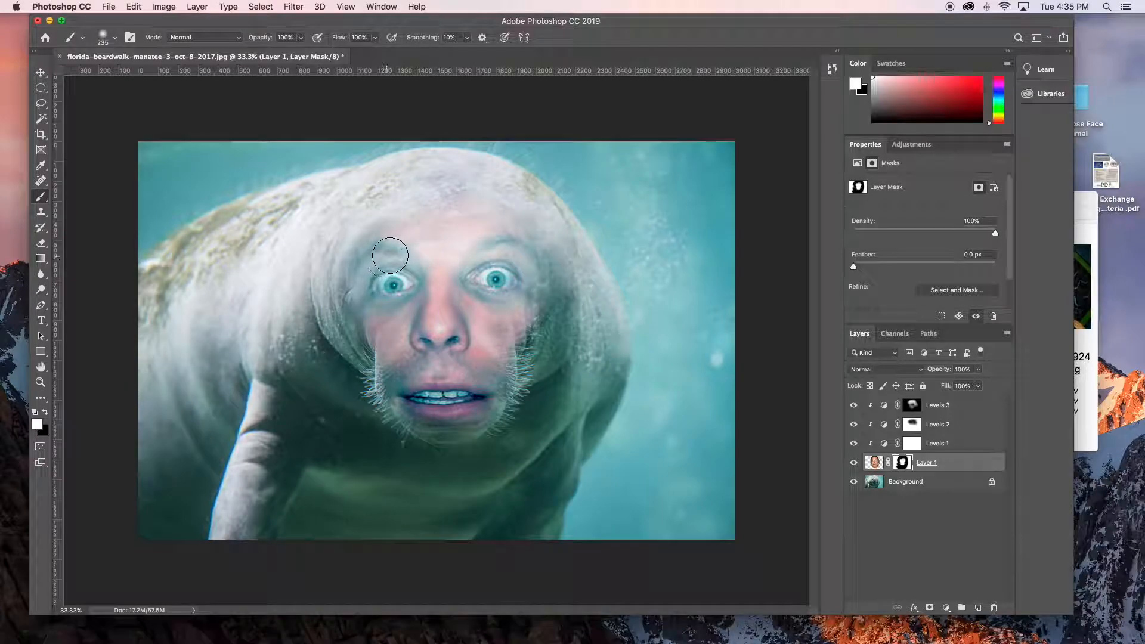
- Paint black at 13% opacity on the face layer's mask to soften the cheek edge on the image's right
{"action": "key", "text": "x"}
{"action": "key", "text": "1"}
{"action": "key", "text": "3"}
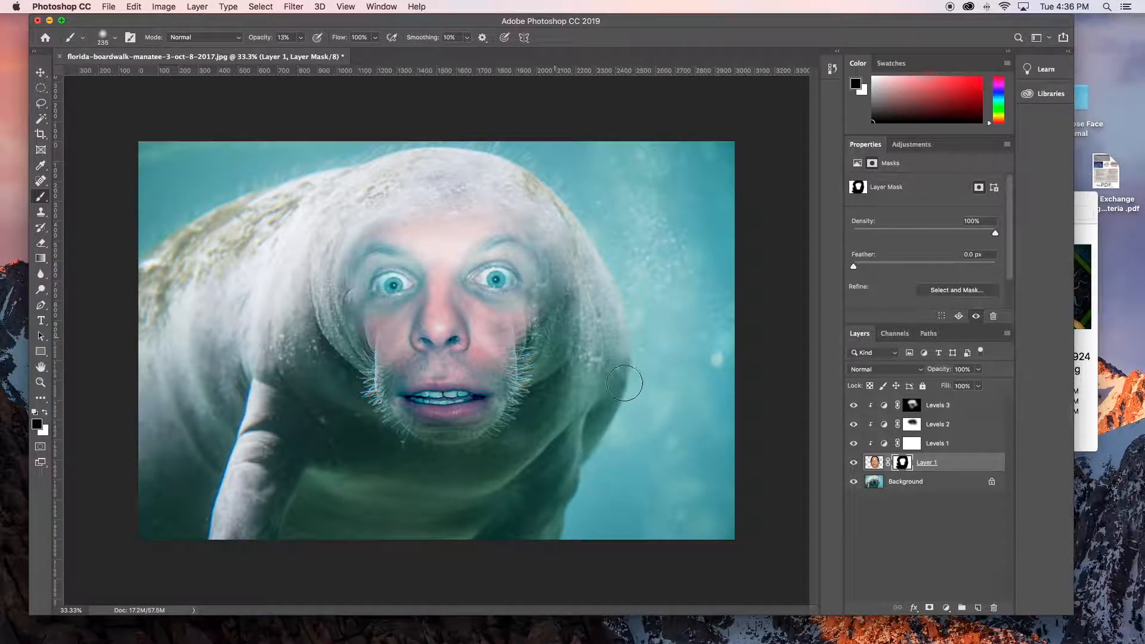
{"action": "mouse_move", "coordinate": [552, 349]}
{"action": "left_mouse_down"}
{"action": "mouse_move", "coordinate": [577, 311]}
{"action": "mouse_move", "coordinate": [559, 272]}
{"action": "mouse_move", "coordinate": [567, 263]}
{"action": "mouse_move", "coordinate": [600, 295]}
{"action": "left_mouse_up"}
{"action": "left_click_drag", "start_coordinate": [560, 340], "coordinate": [584, 368]}
{"action": "key", "text": "super+equal"}
{"action": "key", "text": "super+minus"}
{"action": "key", "text": "super+equal"}
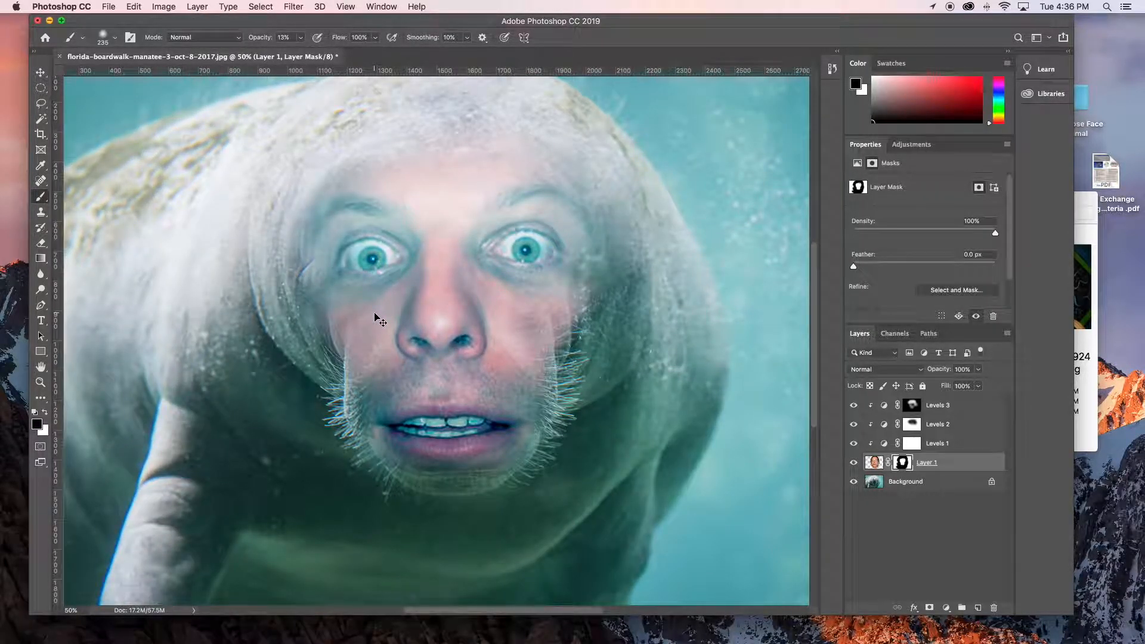
{"action": "key", "text": "super+minus"}
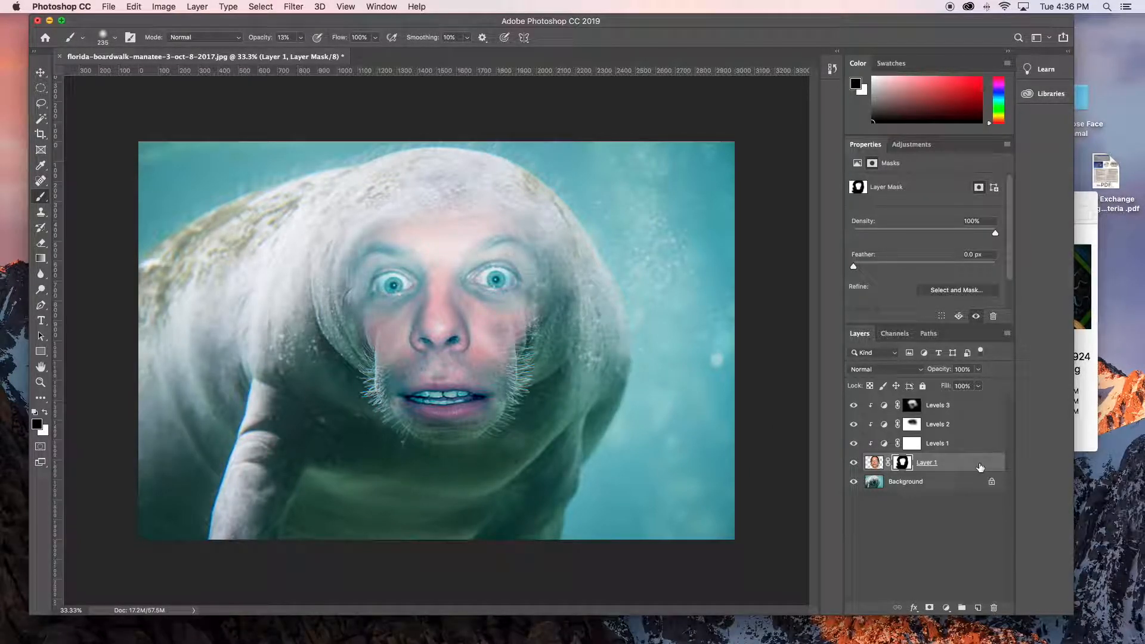
- Stamp all visible layers onto a new layer above the third Levels layer and set its blending mode to Overlay
{"action": "left_click", "coordinate": [966, 410]}
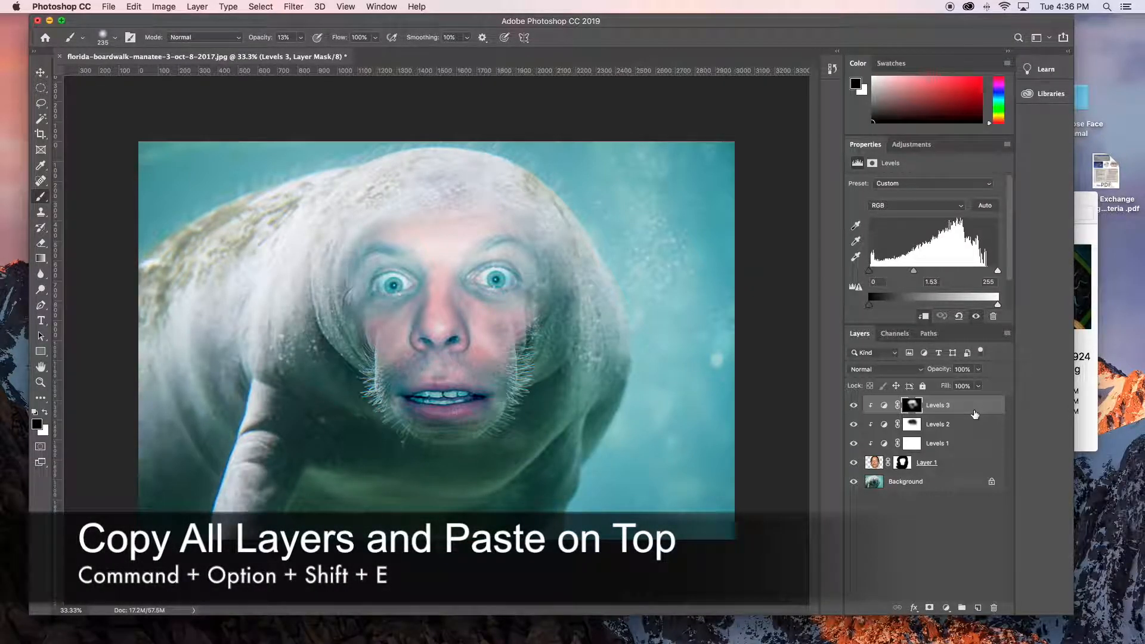
{"action": "key", "text": "super+alt+shift+e"}
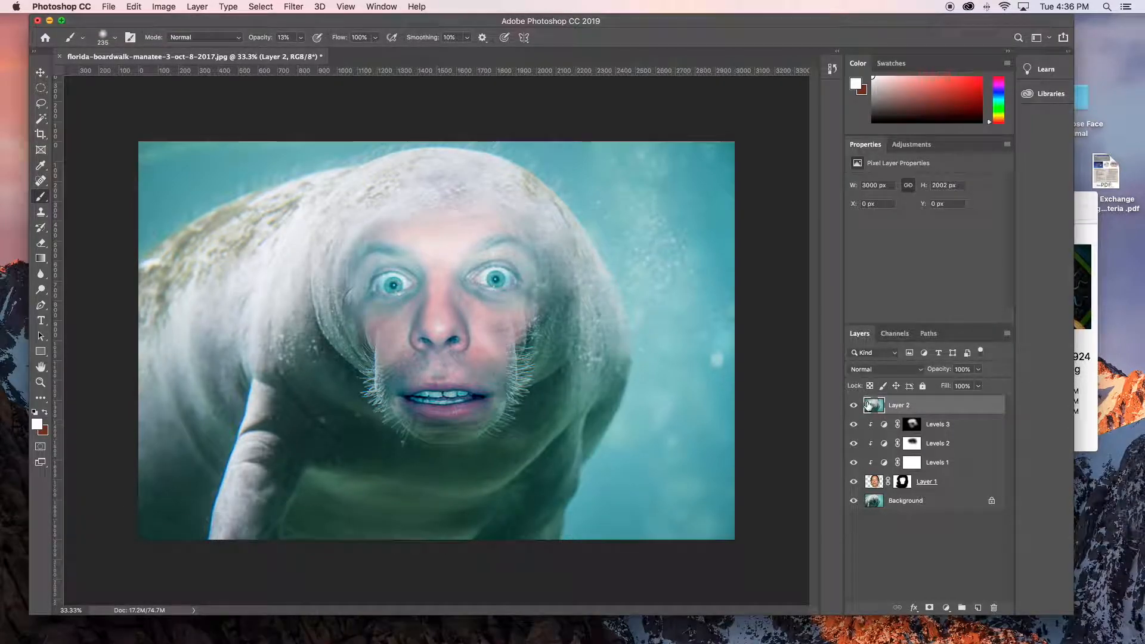
{"action": "left_click", "coordinate": [870, 369]}
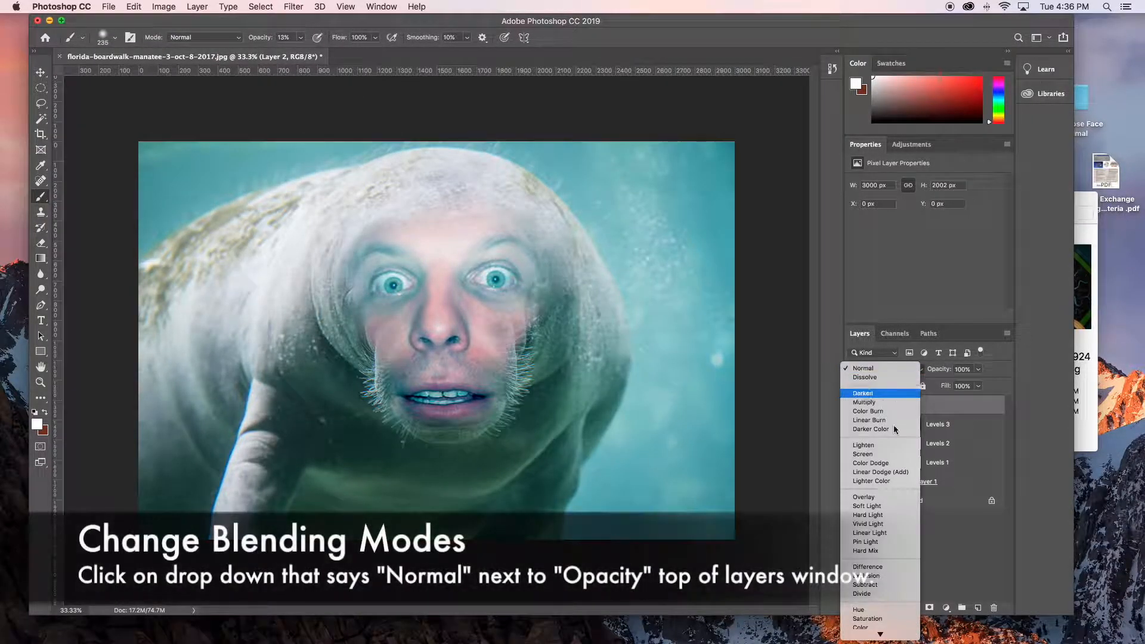
{"action": "left_click", "coordinate": [865, 497]}
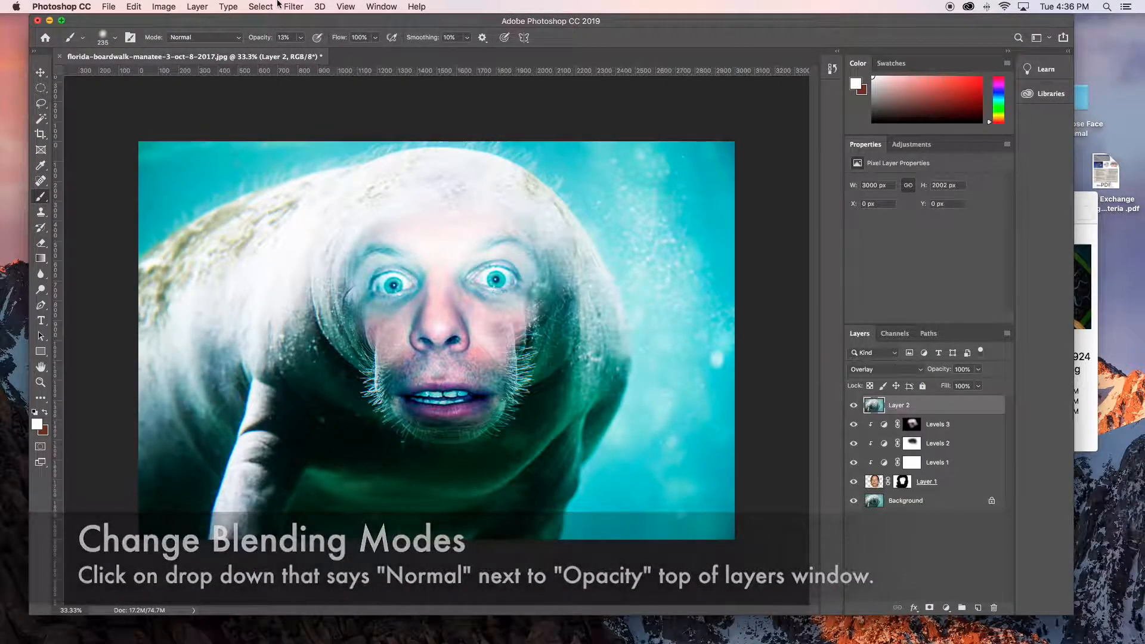
- Apply the High Pass filter to the stamped layer with a radius of 135.4 pixels
{"action": "left_click", "coordinate": [327, 6]}
{"action": "mouse_move", "coordinate": [294, 6]}
{"action": "mouse_move", "coordinate": [320, 250]}
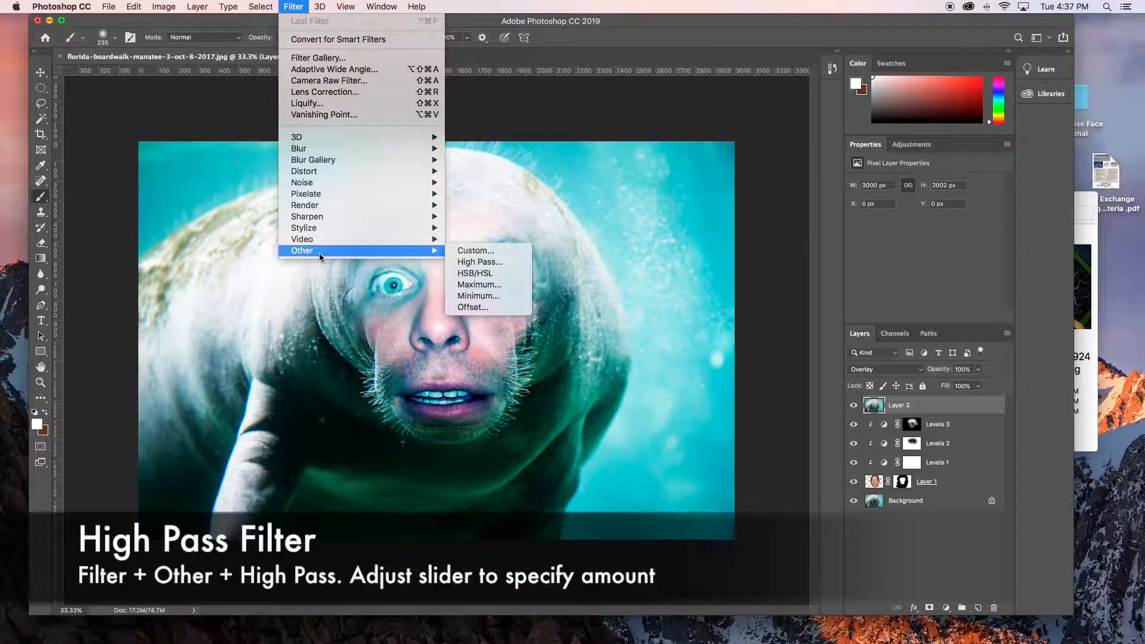
{"action": "left_click", "coordinate": [475, 262]}
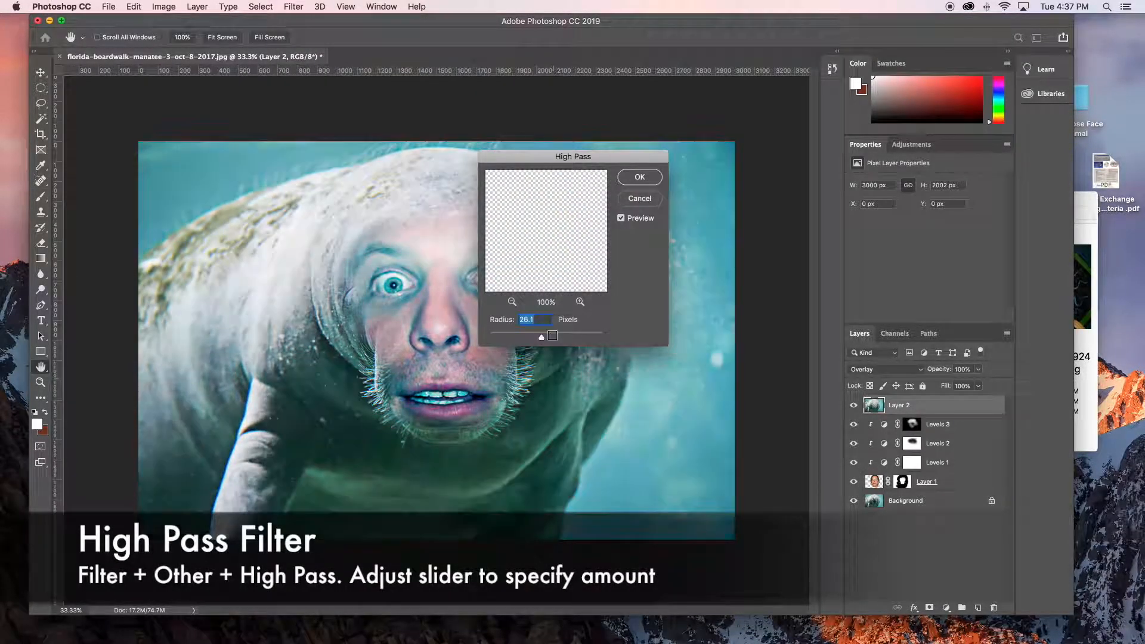
{"action": "left_click_drag", "start_coordinate": [544, 338], "coordinate": [575, 338]}
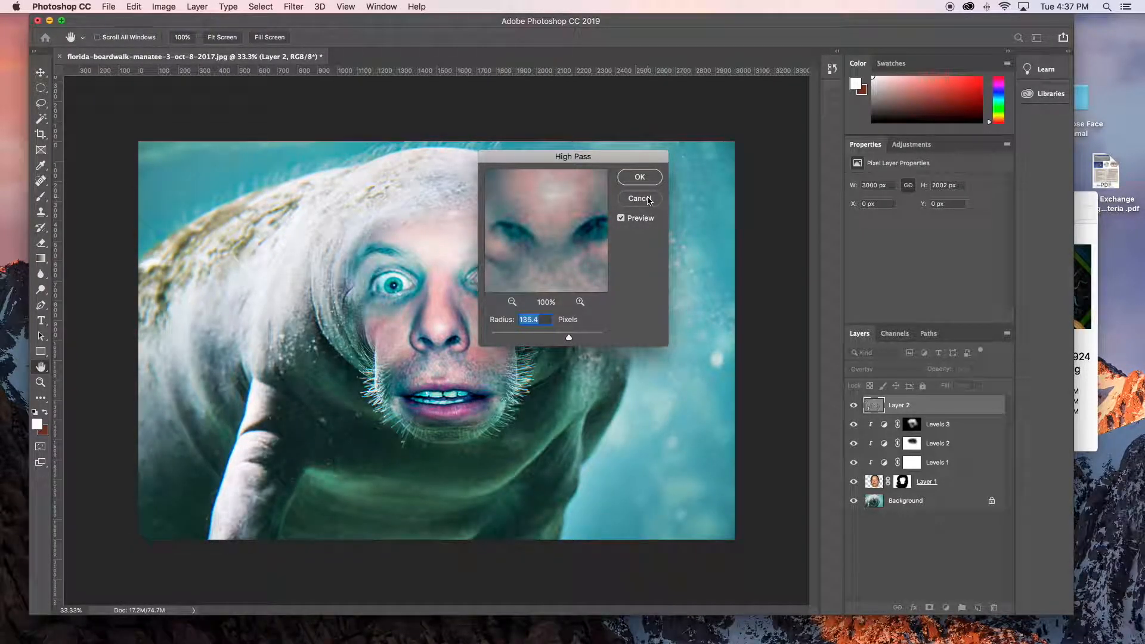
{"action": "left_click", "coordinate": [639, 177]}
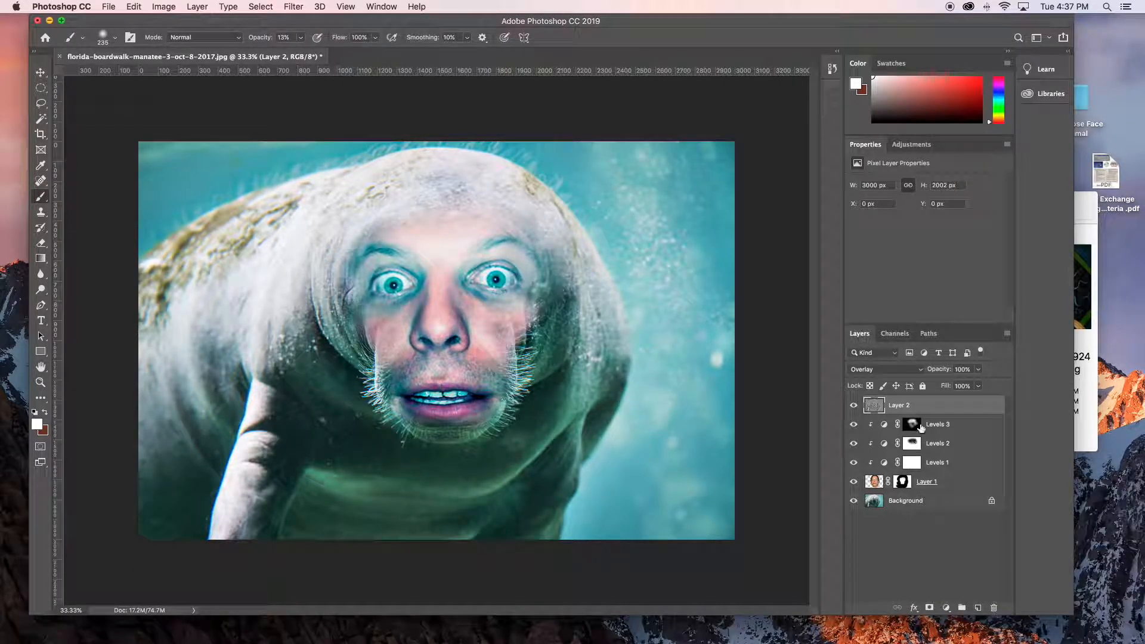
- Add a layer mask to the high-pass layer and invert it to black
{"action": "left_click", "coordinate": [929, 608]}
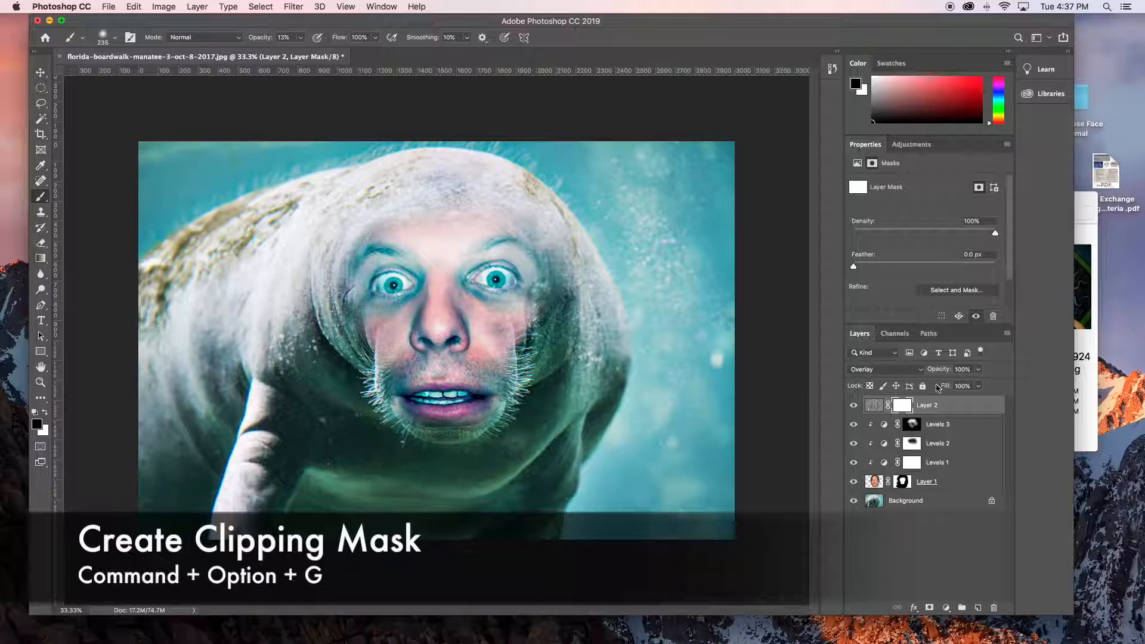
{"action": "left_click", "coordinate": [163, 7]}
{"action": "mouse_move", "coordinate": [169, 20]}
{"action": "mouse_move", "coordinate": [182, 39]}
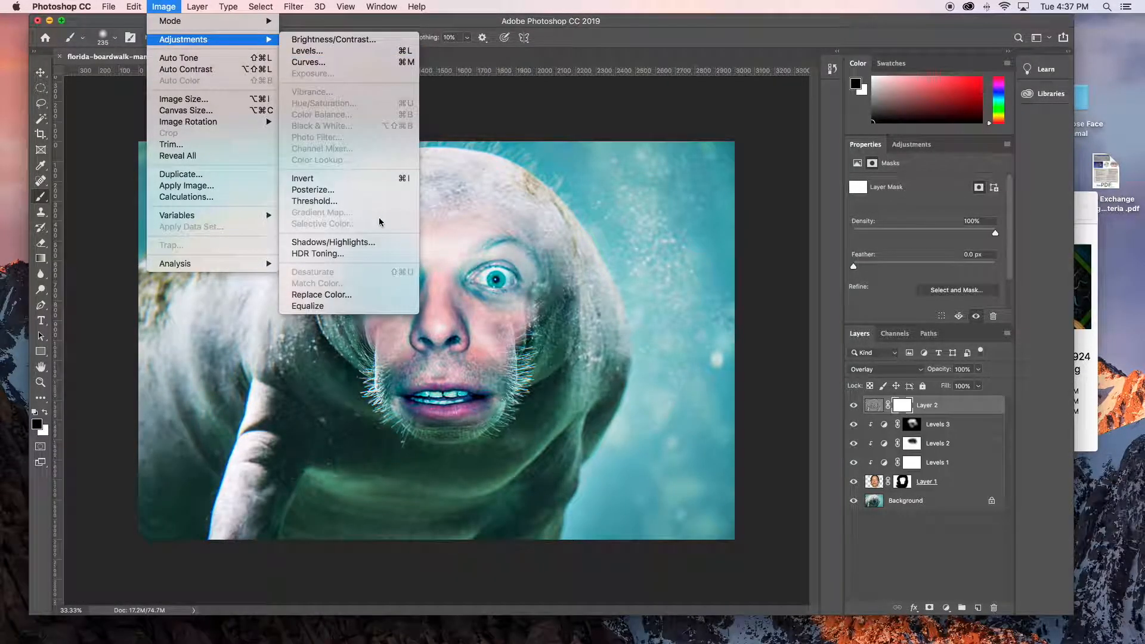
{"action": "left_click", "coordinate": [340, 180]}
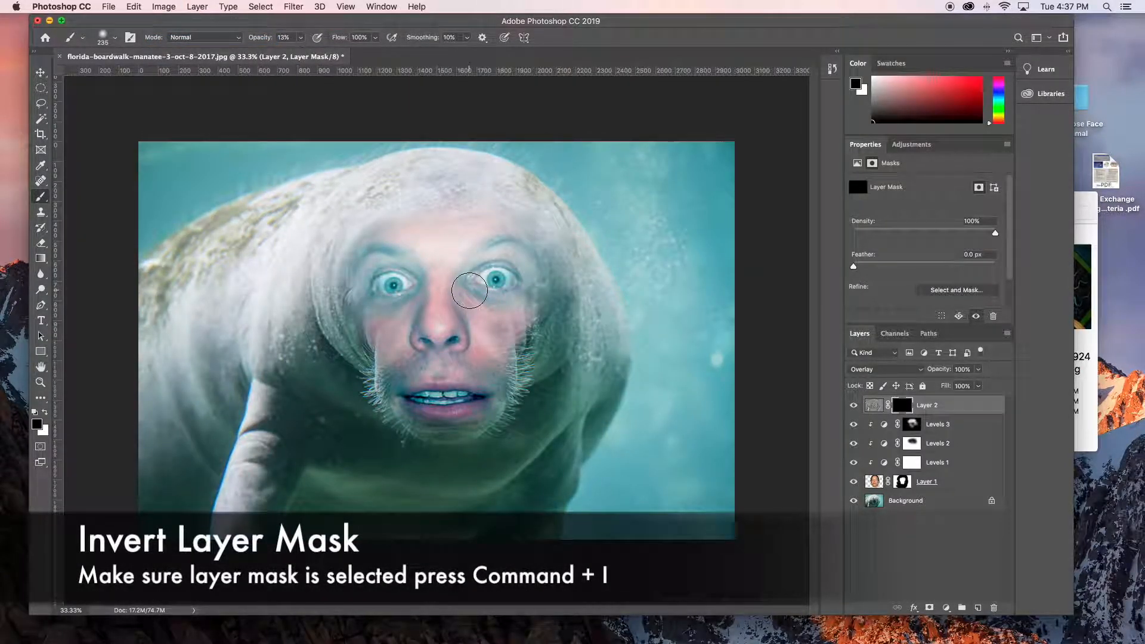
- Paint white at 13% opacity on the high-pass layer's mask over the eyes, mouth, whiskers and face edges to sharpen them
{"action": "key", "text": "x"}
{"action": "left_click", "coordinate": [479, 280], "text": "ctrl+alt"}
{"action": "left_click_drag", "start_coordinate": [478, 279], "coordinate": [489, 279]}
{"action": "left_click", "coordinate": [497, 278]}
{"action": "left_click", "coordinate": [394, 283]}
{"action": "mouse_move", "coordinate": [406, 391]}
{"action": "left_mouse_down"}
{"action": "mouse_move", "coordinate": [477, 387]}
{"action": "mouse_move", "coordinate": [416, 418]}
{"action": "mouse_move", "coordinate": [482, 382]}
{"action": "mouse_move", "coordinate": [437, 354]}
{"action": "mouse_move", "coordinate": [449, 347]}
{"action": "mouse_move", "coordinate": [439, 344]}
{"action": "mouse_move", "coordinate": [404, 354]}
{"action": "mouse_move", "coordinate": [386, 386]}
{"action": "mouse_move", "coordinate": [371, 373]}
{"action": "mouse_move", "coordinate": [463, 372]}
{"action": "mouse_move", "coordinate": [503, 358]}
{"action": "mouse_move", "coordinate": [513, 334]}
{"action": "mouse_move", "coordinate": [521, 370]}
{"action": "mouse_move", "coordinate": [493, 454]}
{"action": "mouse_move", "coordinate": [529, 343]}
{"action": "left_mouse_up"}
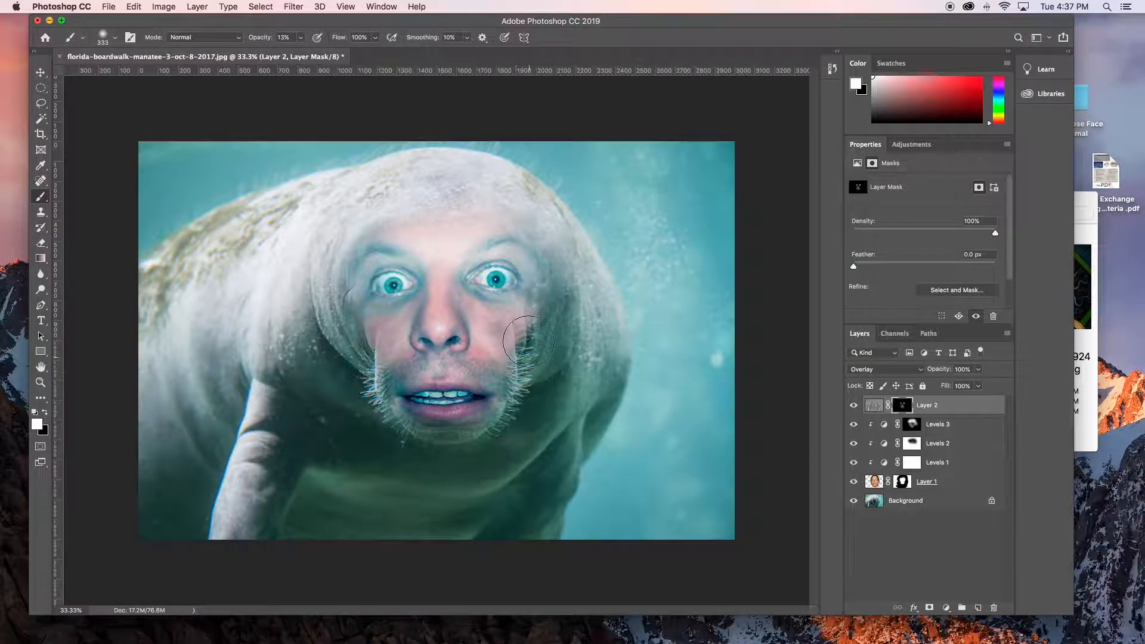
{"action": "mouse_move", "coordinate": [458, 443]}
{"action": "left_mouse_down"}
{"action": "mouse_move", "coordinate": [390, 399]}
{"action": "mouse_move", "coordinate": [371, 353]}
{"action": "mouse_move", "coordinate": [360, 375]}
{"action": "mouse_move", "coordinate": [383, 395]}
{"action": "mouse_move", "coordinate": [325, 294]}
{"action": "mouse_move", "coordinate": [329, 256]}
{"action": "mouse_move", "coordinate": [363, 392]}
{"action": "left_mouse_up"}
{"action": "mouse_move", "coordinate": [550, 342]}
{"action": "left_mouse_down"}
{"action": "mouse_move", "coordinate": [562, 312]}
{"action": "mouse_move", "coordinate": [529, 302]}
{"action": "mouse_move", "coordinate": [517, 337]}
{"action": "mouse_move", "coordinate": [534, 320]}
{"action": "mouse_move", "coordinate": [527, 281]}
{"action": "mouse_move", "coordinate": [404, 327]}
{"action": "mouse_move", "coordinate": [388, 305]}
{"action": "mouse_move", "coordinate": [349, 307]}
{"action": "mouse_move", "coordinate": [338, 322]}
{"action": "mouse_move", "coordinate": [353, 302]}
{"action": "mouse_move", "coordinate": [396, 422]}
{"action": "mouse_move", "coordinate": [472, 457]}
{"action": "mouse_move", "coordinate": [568, 378]}
{"action": "mouse_move", "coordinate": [543, 319]}
{"action": "mouse_move", "coordinate": [419, 463]}
{"action": "mouse_move", "coordinate": [388, 406]}
{"action": "mouse_move", "coordinate": [467, 342]}
{"action": "mouse_move", "coordinate": [417, 322]}
{"action": "mouse_move", "coordinate": [401, 271]}
{"action": "mouse_move", "coordinate": [447, 282]}
{"action": "mouse_move", "coordinate": [500, 275]}
{"action": "mouse_move", "coordinate": [545, 302]}
{"action": "mouse_move", "coordinate": [464, 275]}
{"action": "mouse_move", "coordinate": [404, 282]}
{"action": "left_mouse_up"}
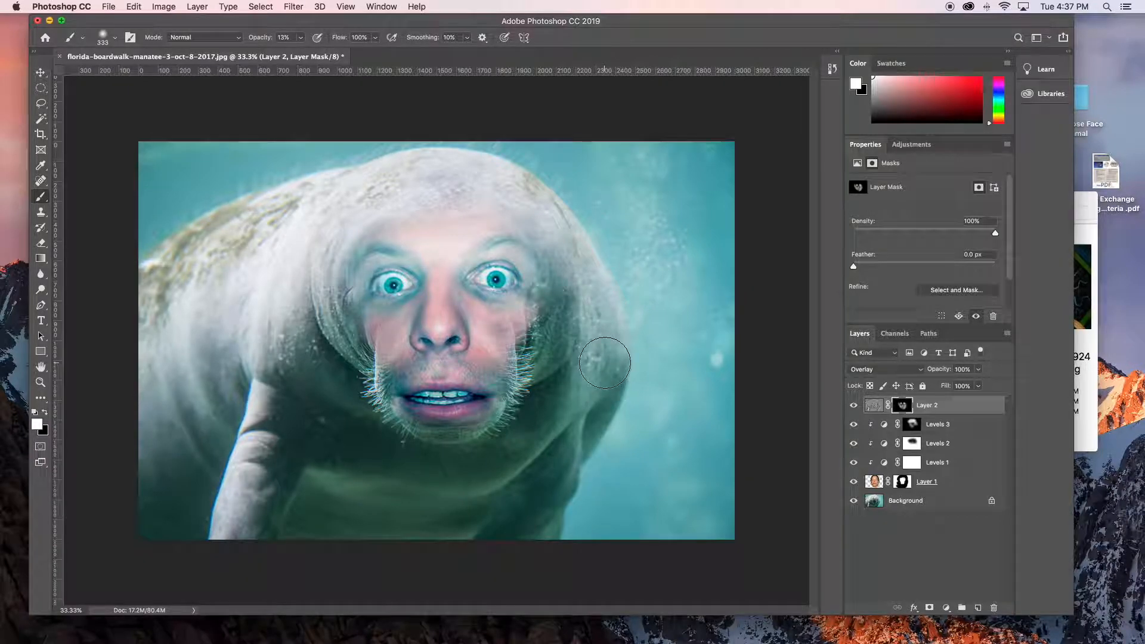
- Compare the image with the high-pass layer hidden and shown, and view the whole picture fitted to the window
{"action": "left_click", "coordinate": [853, 405]}
{"action": "left_click", "coordinate": [850, 407]}
{"action": "left_click", "coordinate": [851, 406]}
{"action": "left_click", "coordinate": [851, 407]}
{"action": "left_click", "coordinate": [853, 406]}
{"action": "left_click", "coordinate": [853, 407]}
{"action": "left_click", "coordinate": [853, 406]}
{"action": "left_click", "coordinate": [851, 407]}
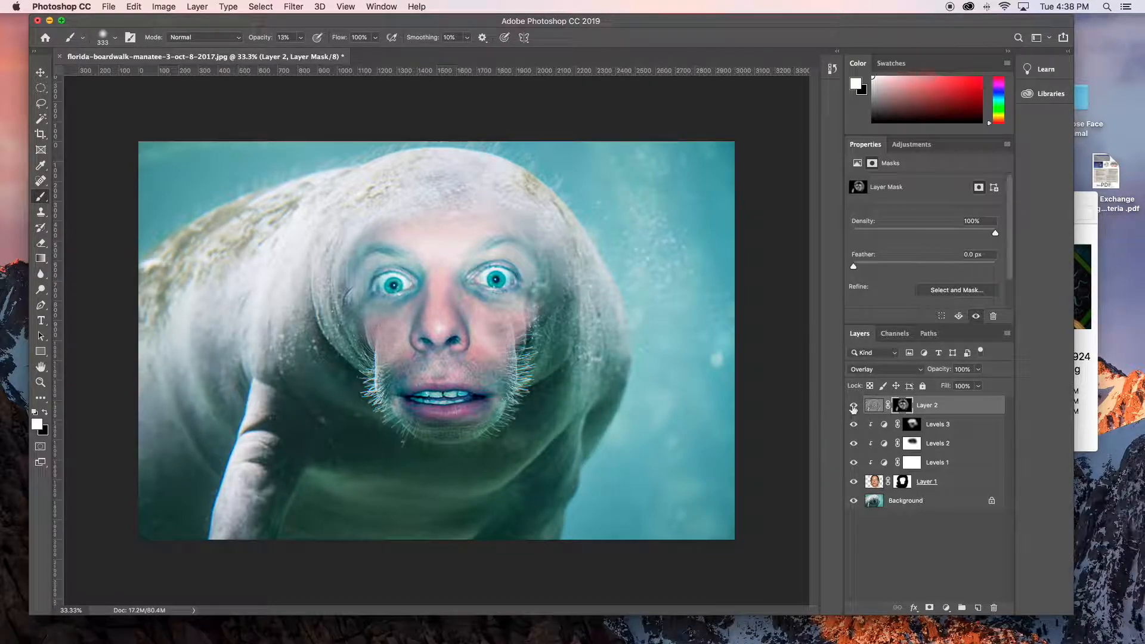
{"action": "key", "text": "super+0"}
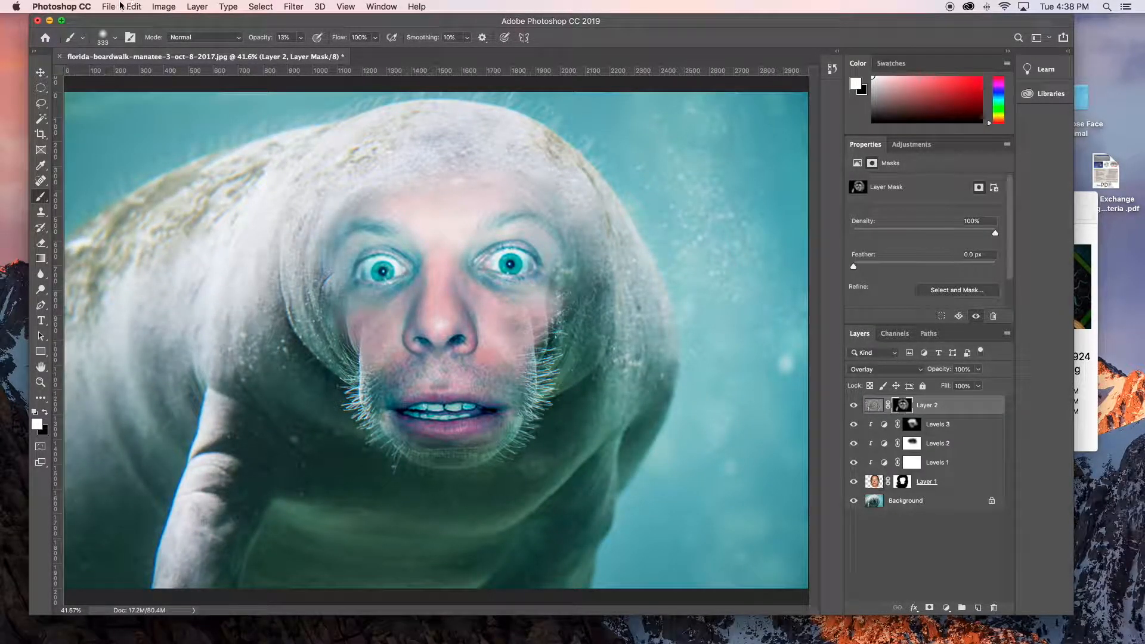
- Start saving the document, choosing the Superimpose Face on Animal folder on the Desktop as the destination
{"action": "left_click", "coordinate": [100, 6]}
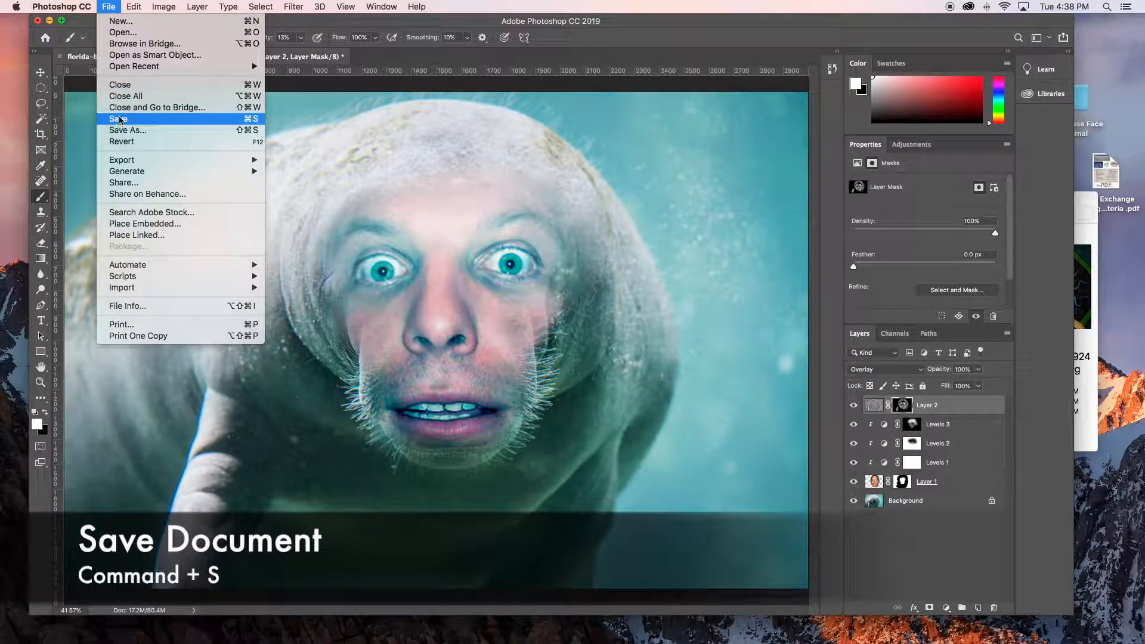
{"action": "left_click", "coordinate": [119, 121]}
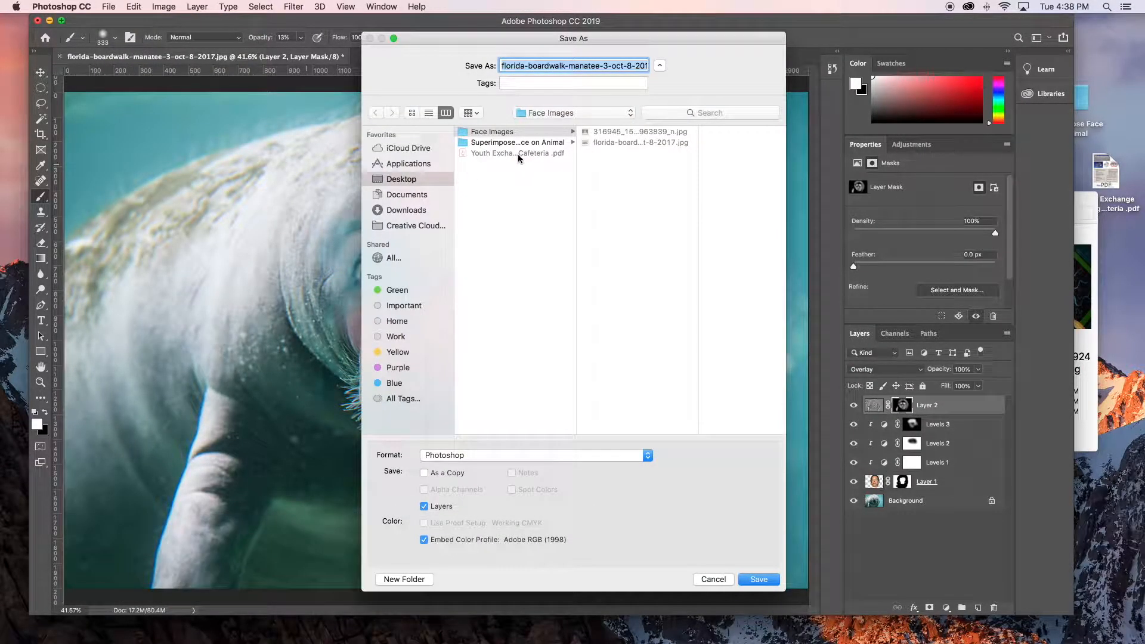
{"action": "left_click", "coordinate": [520, 143]}
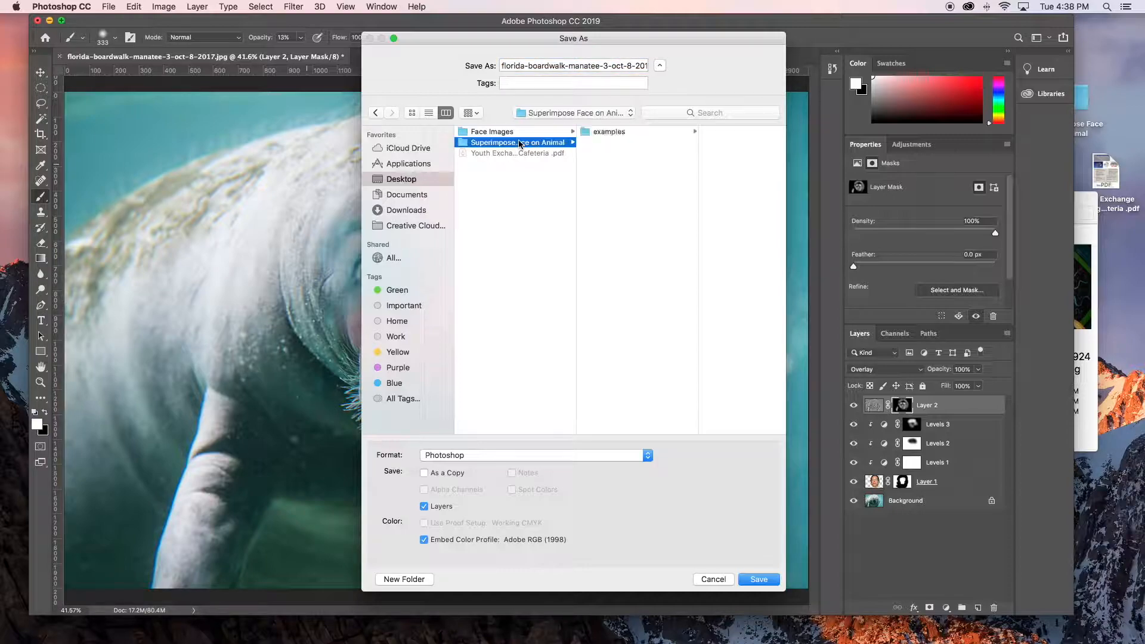
- Name the file with the teacher's title and surname followed by "-manatee.psd", and save it in Photoshop format with layers and Maximize Compatibility
{"action": "left_click_drag", "start_coordinate": [502, 67], "coordinate": [547, 71]}
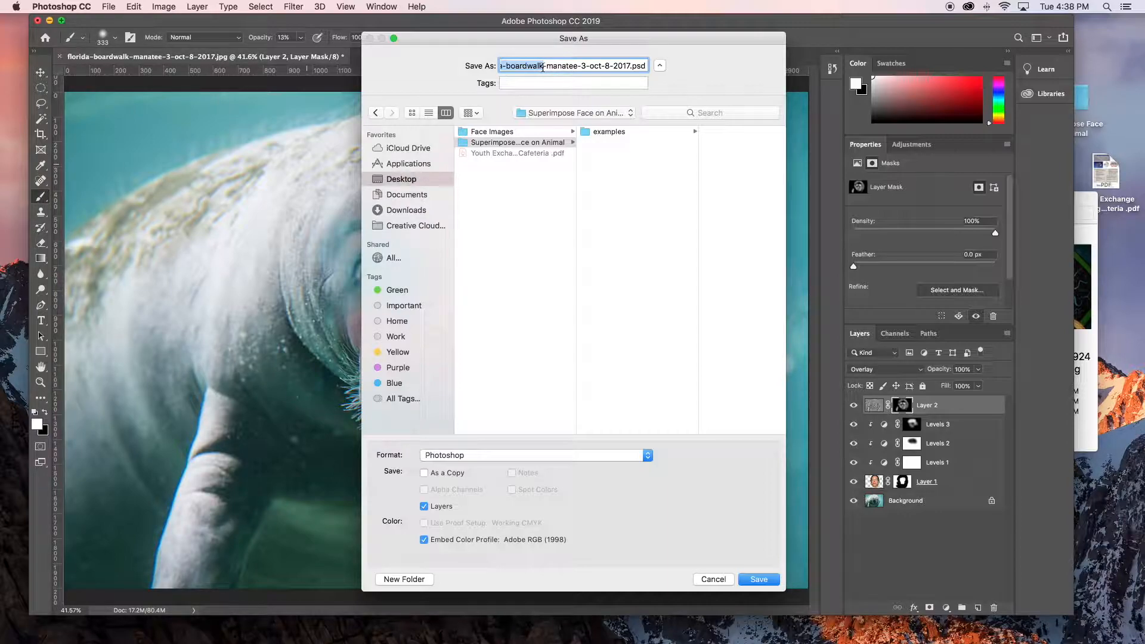
{"action": "type", "text": "Mr"}
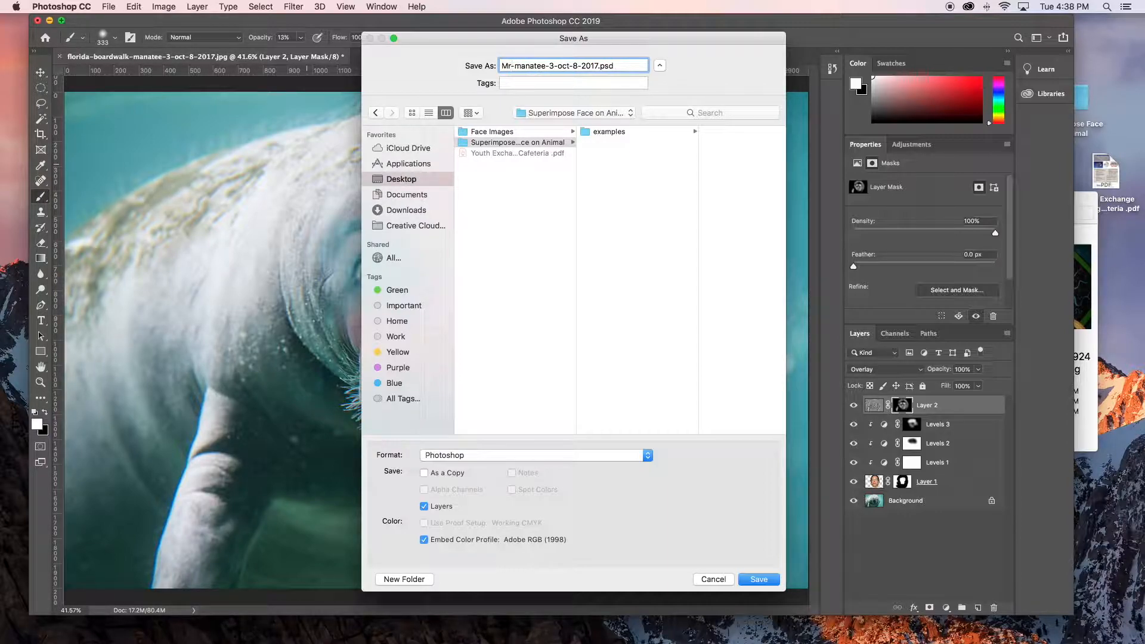
{"action": "type", "text": ".Rios"}
{"action": "key", "text": "BackSpace"}
{"action": "type", "text": "i"}
{"action": "left_click_drag", "start_coordinate": [563, 64], "coordinate": [603, 70]}
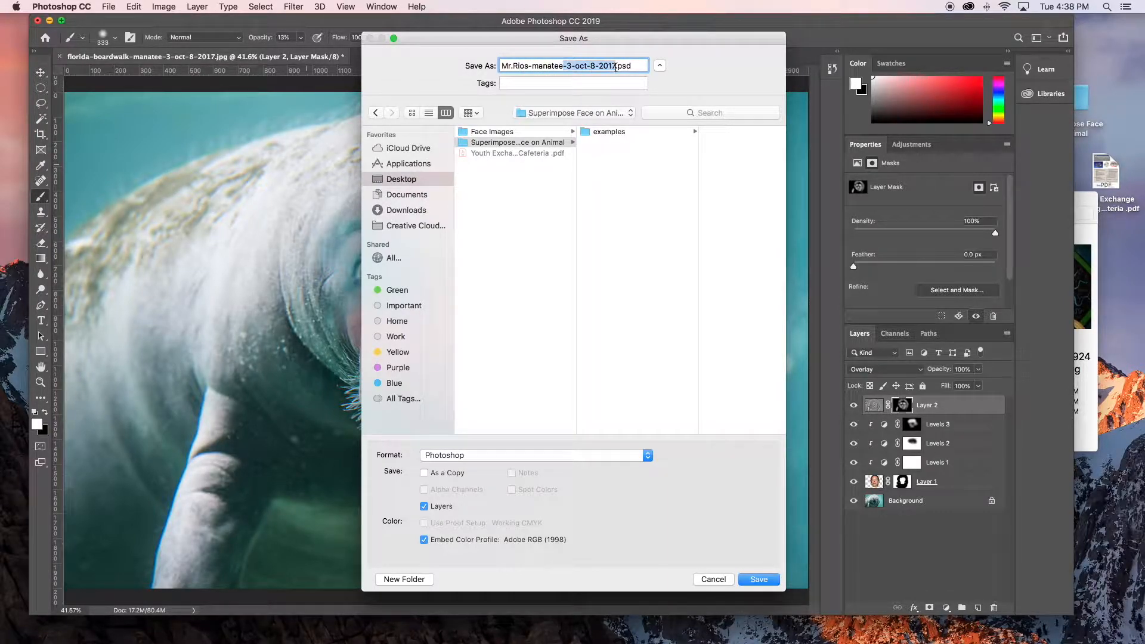
{"action": "key", "text": "BackSpace"}
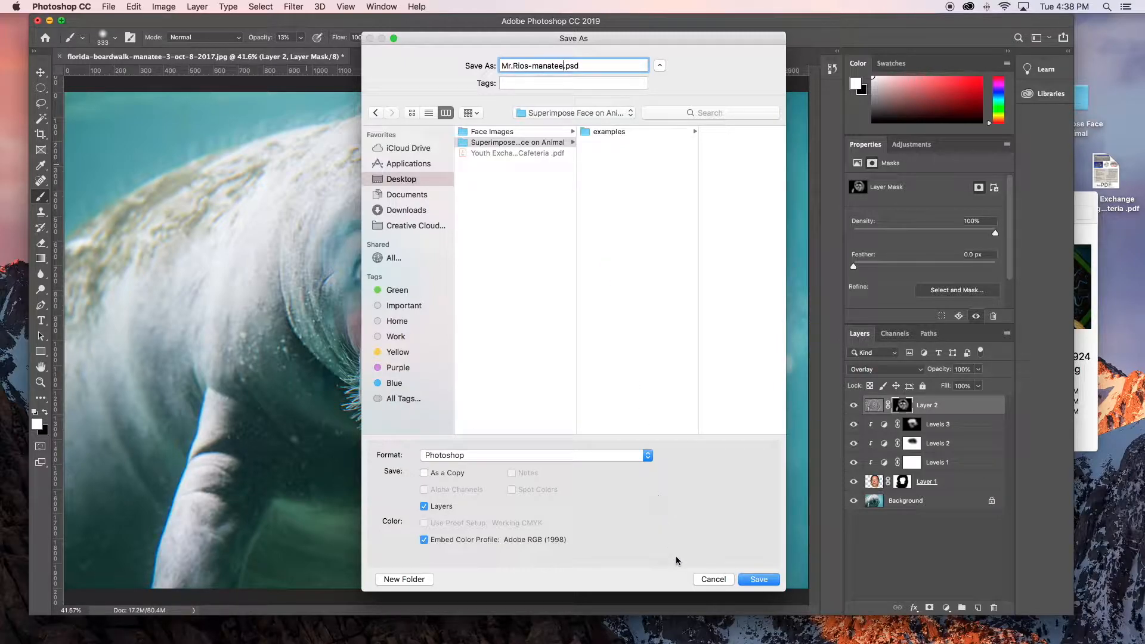
{"action": "left_click", "coordinate": [758, 579]}
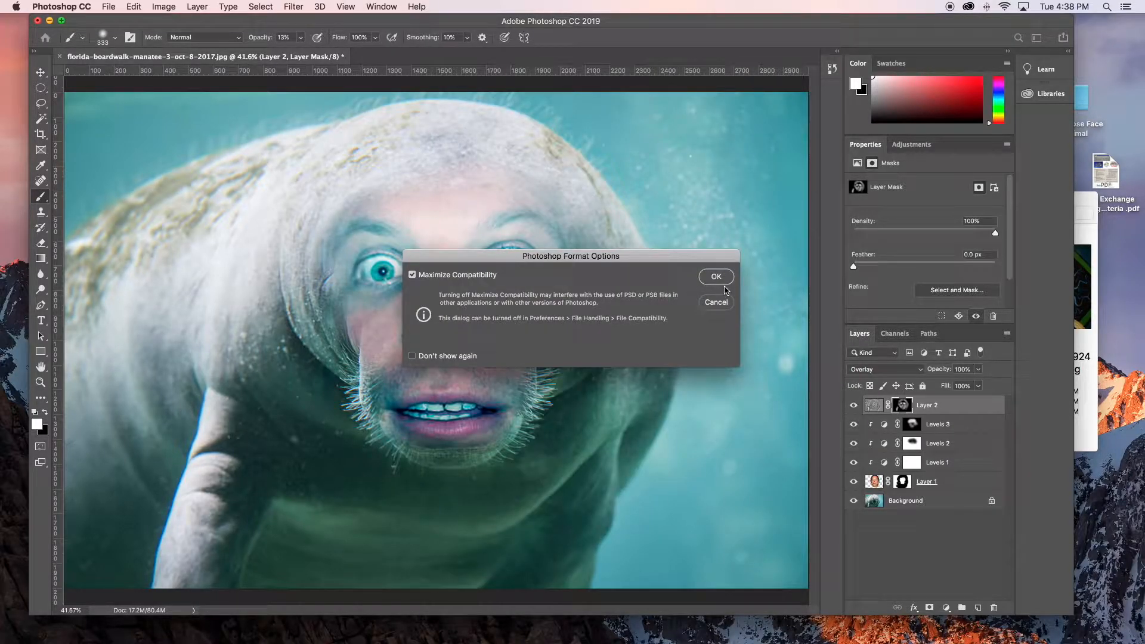
{"action": "left_click", "coordinate": [721, 279]}
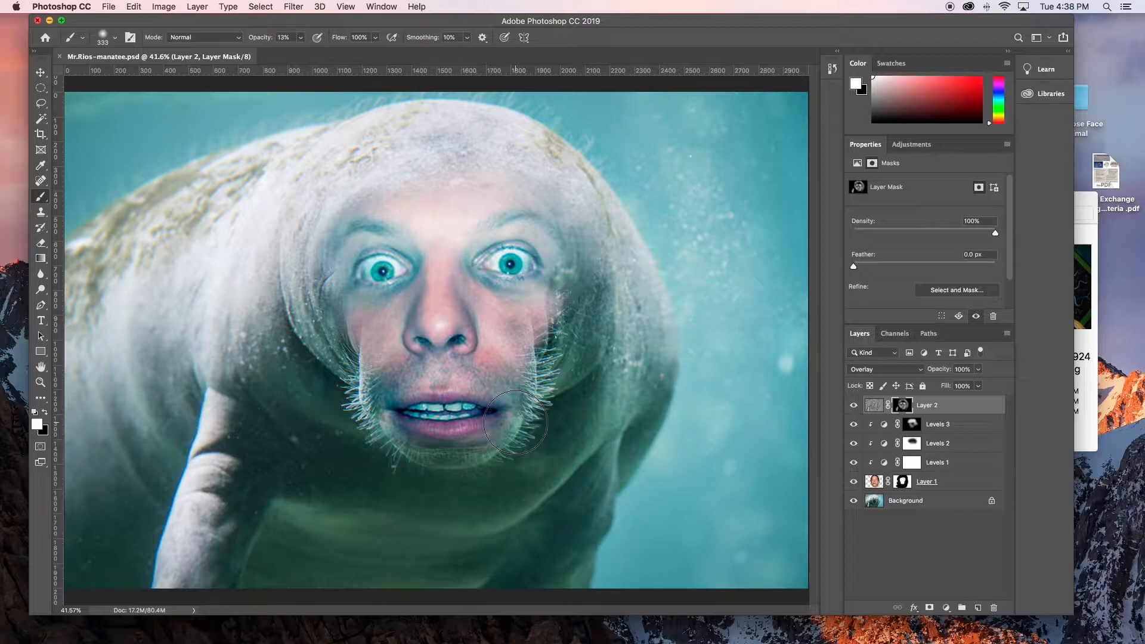